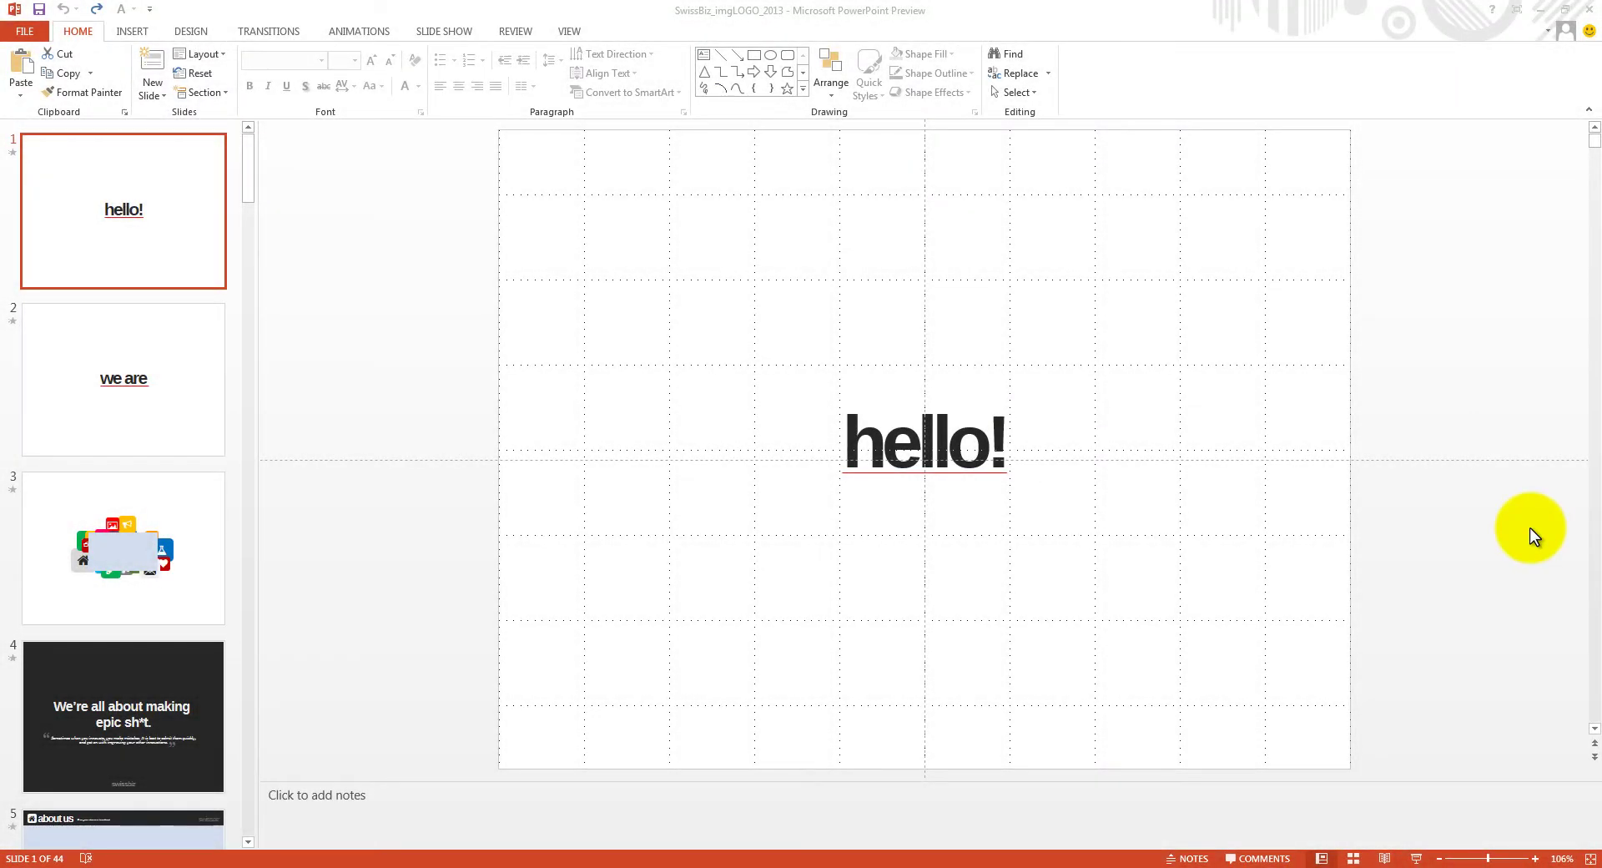
- Browse the first slide thumbnails and open slide 3 with the icons graphic
left_click(1482, 478)
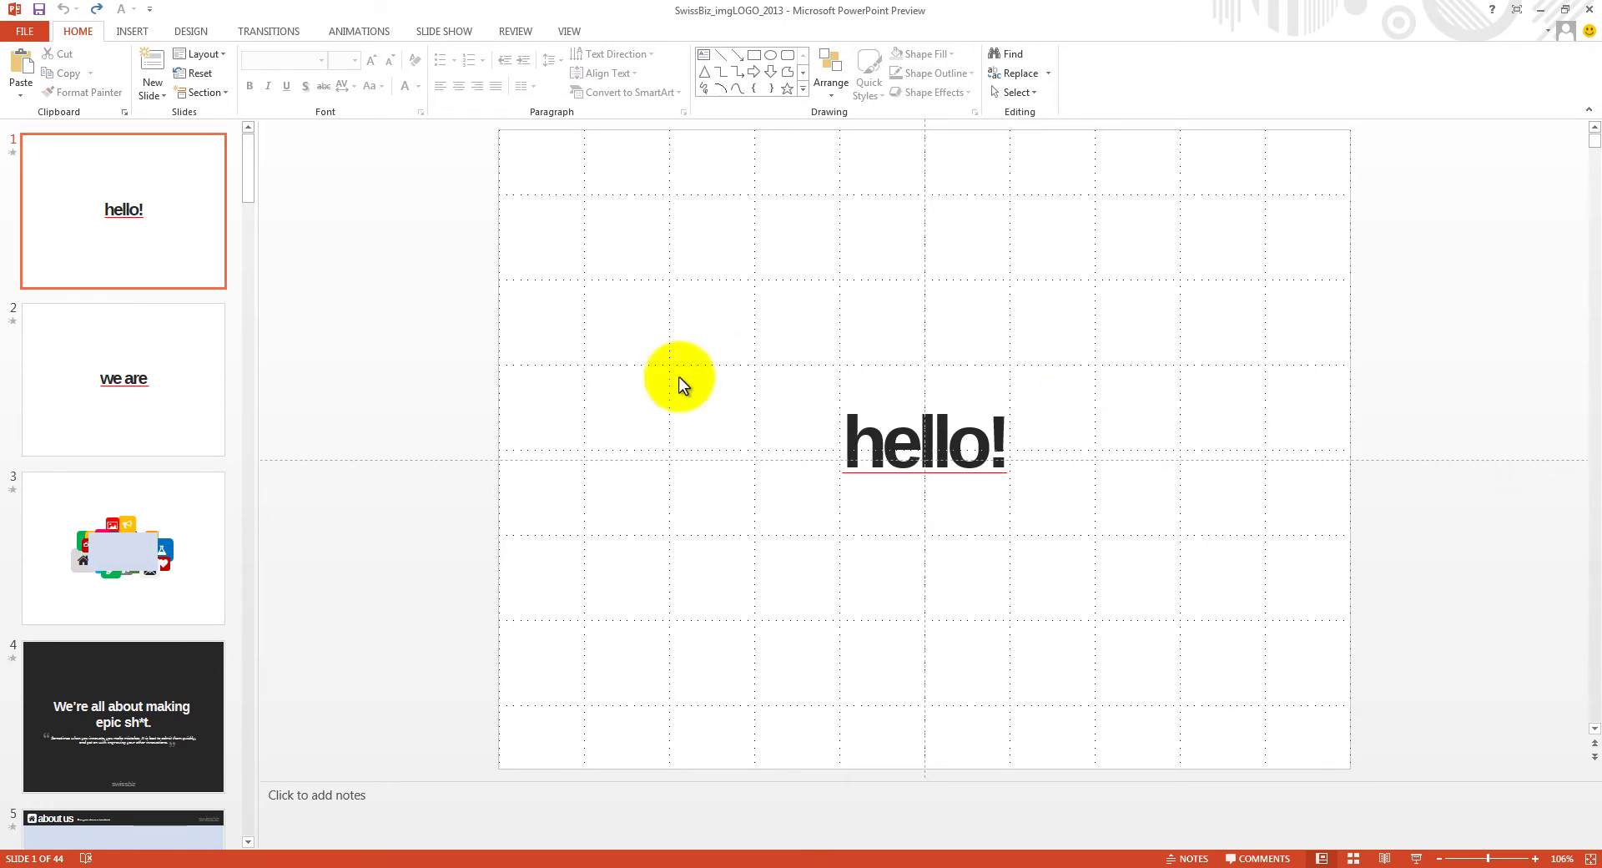
left_click(166, 349)
left_click(124, 517)
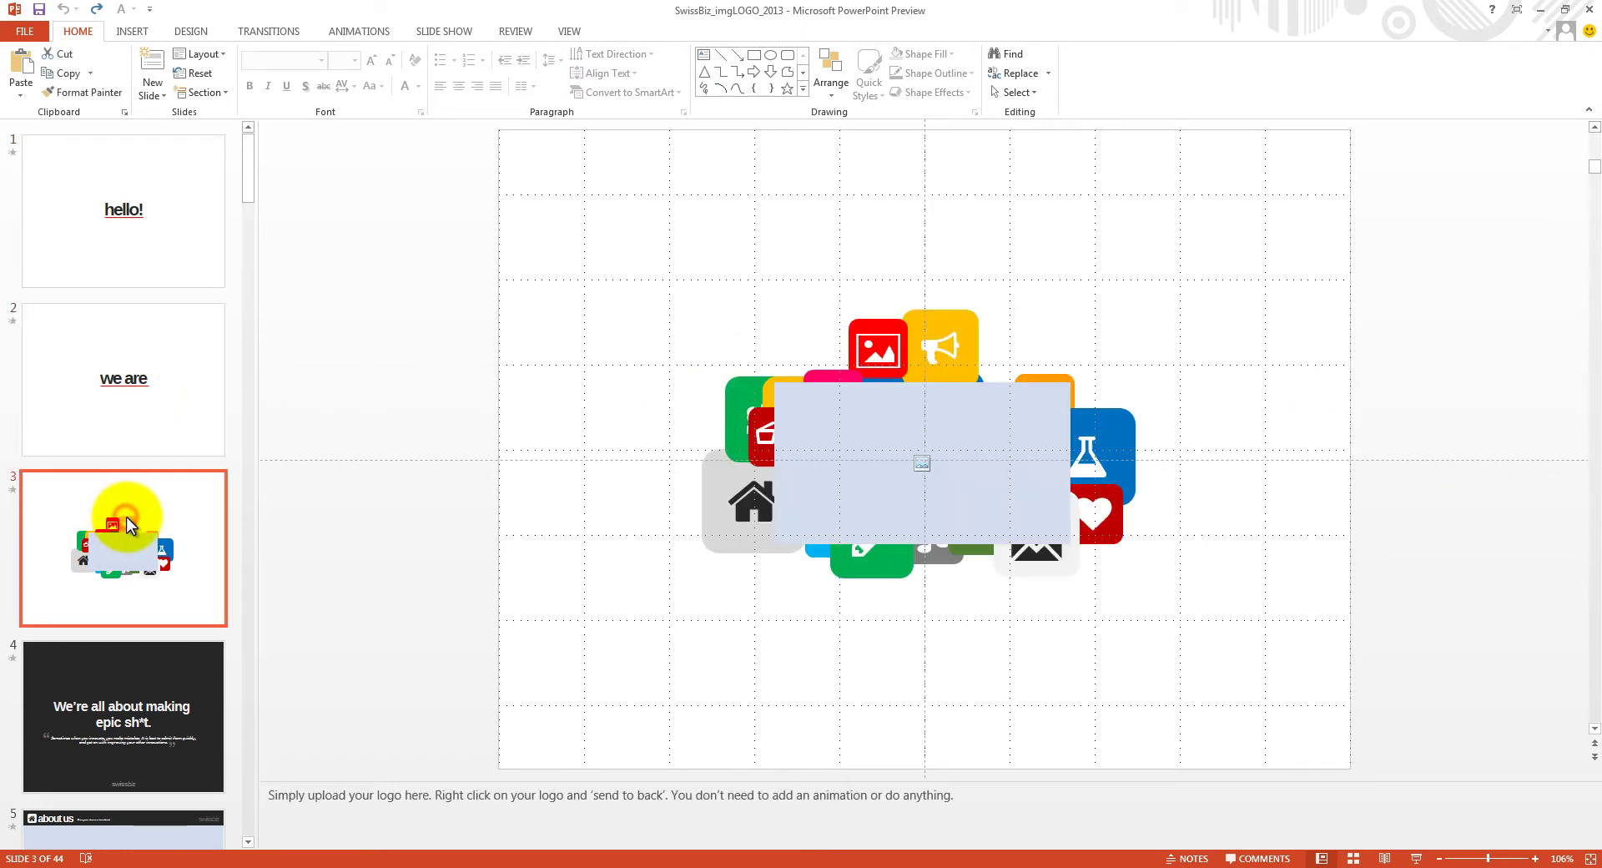
scroll(125, 518, "down", 1)
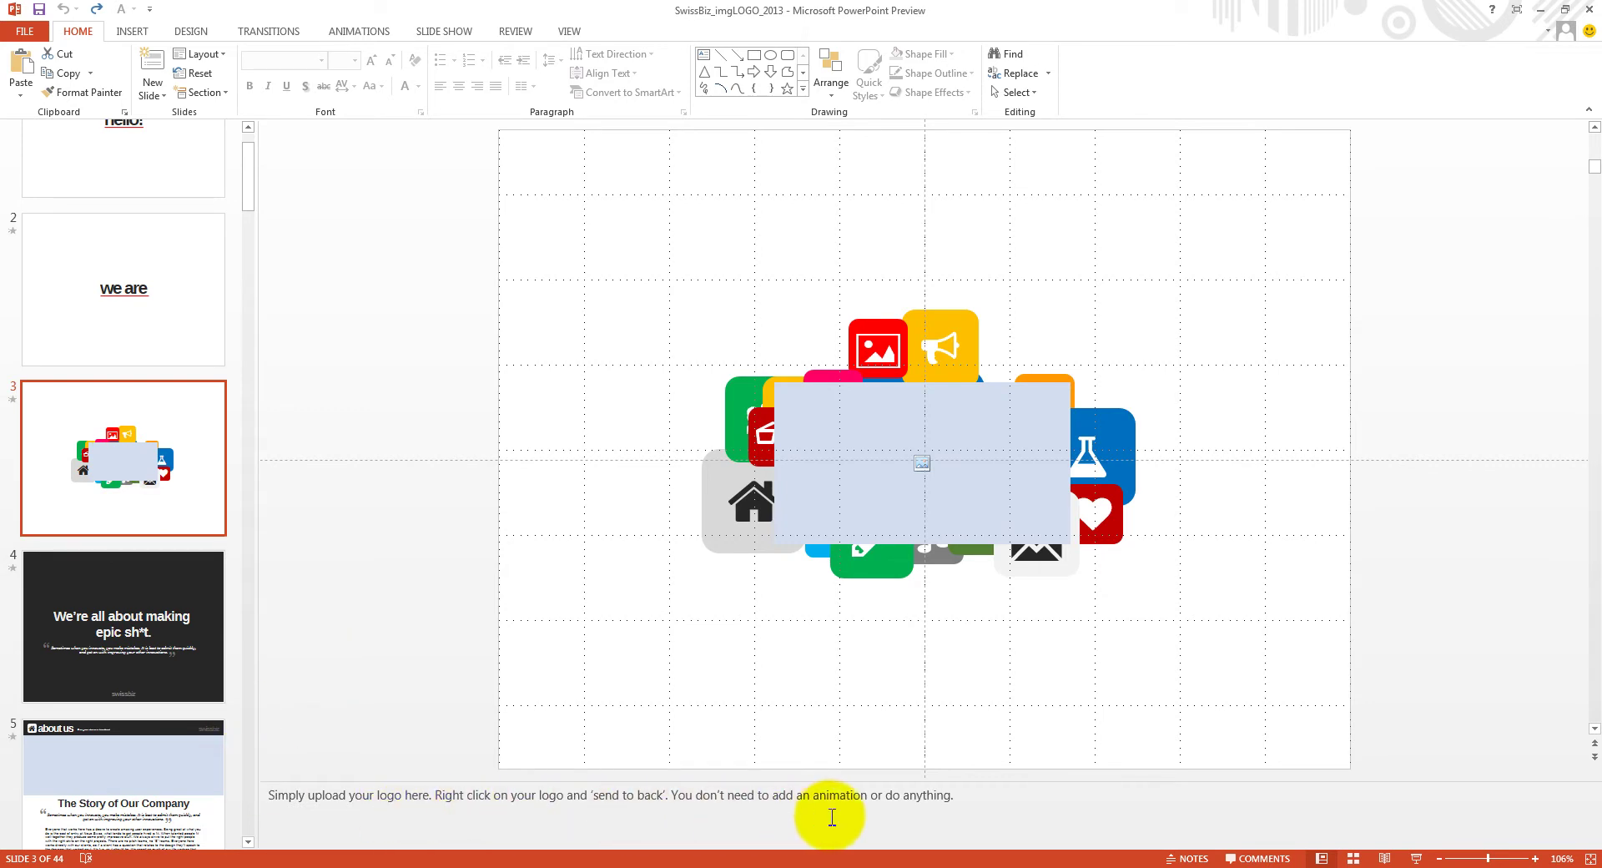
scroll(199, 486, "up", 1)
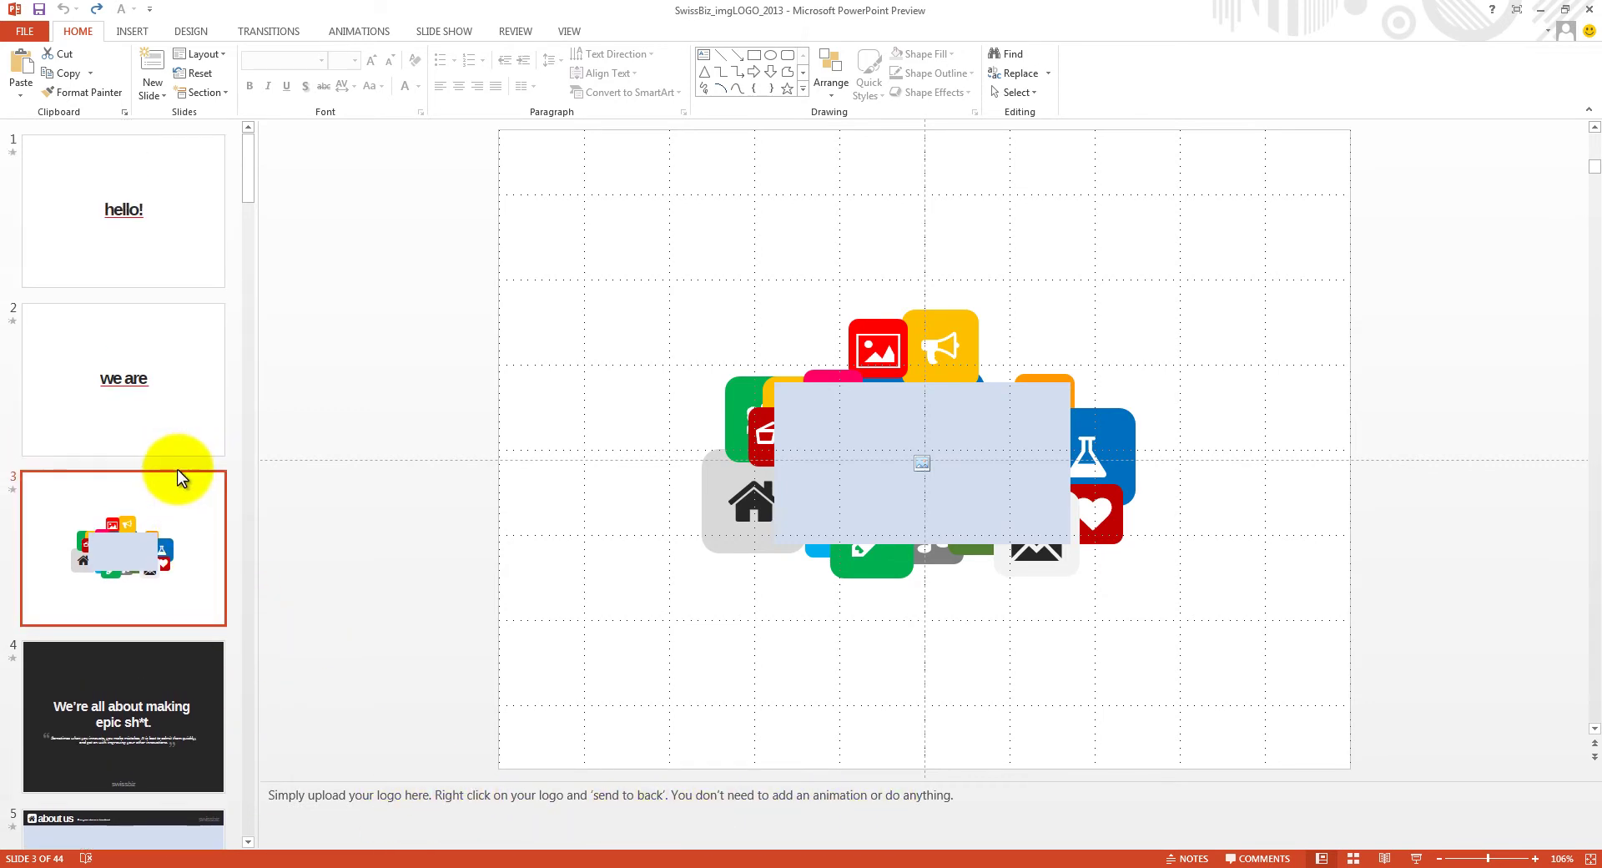
left_click(174, 228)
left_click(135, 424)
left_click(98, 598)
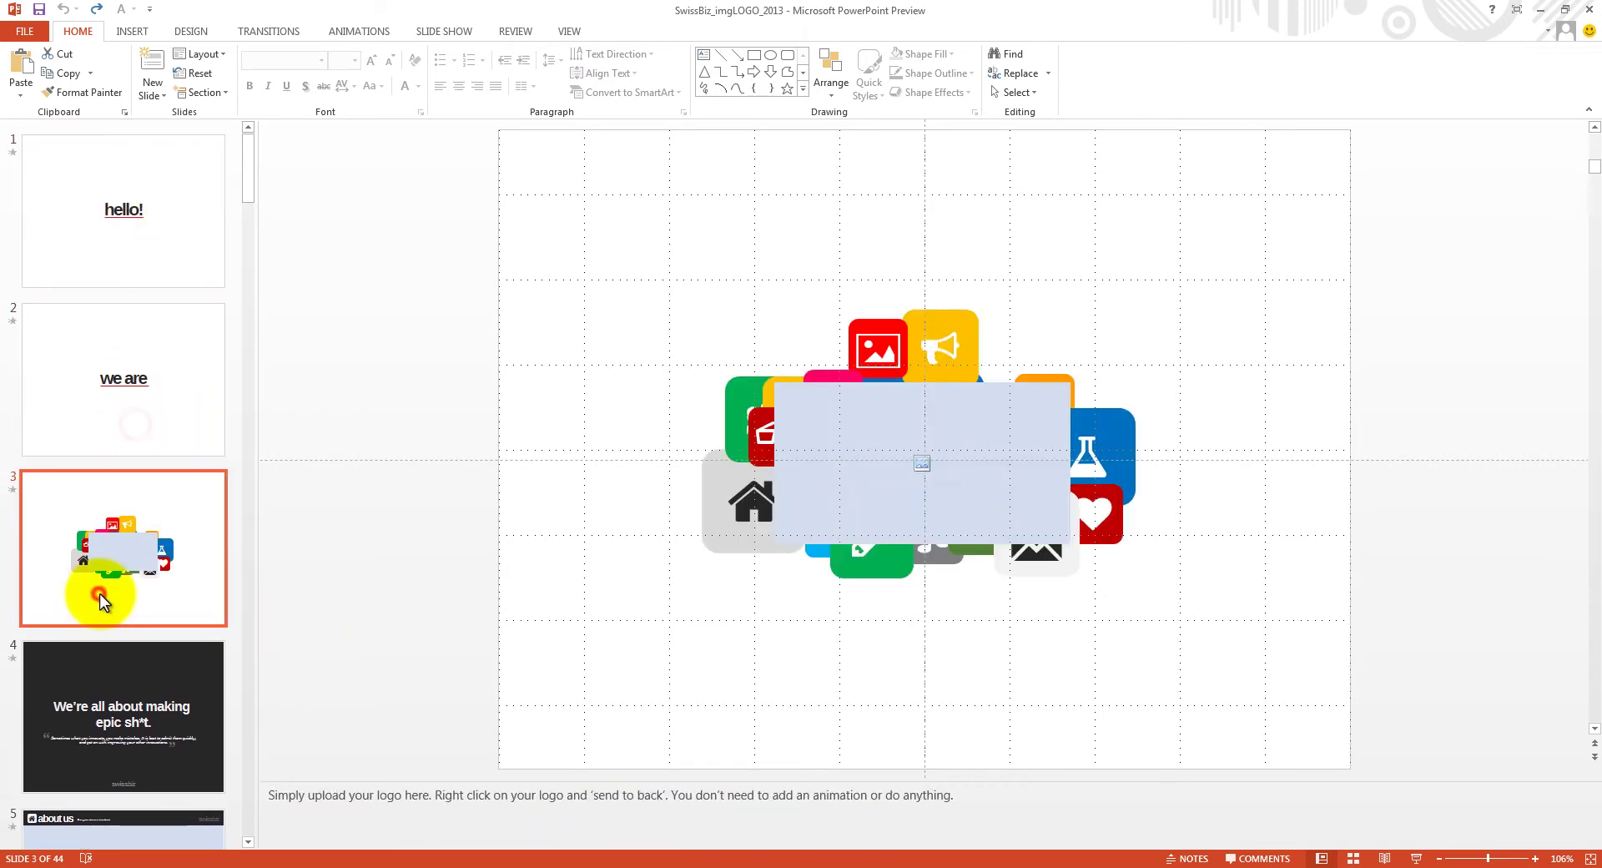
- Review the deck in Slide Sorter, then return to Normal view on slide 3
left_click(1353, 858)
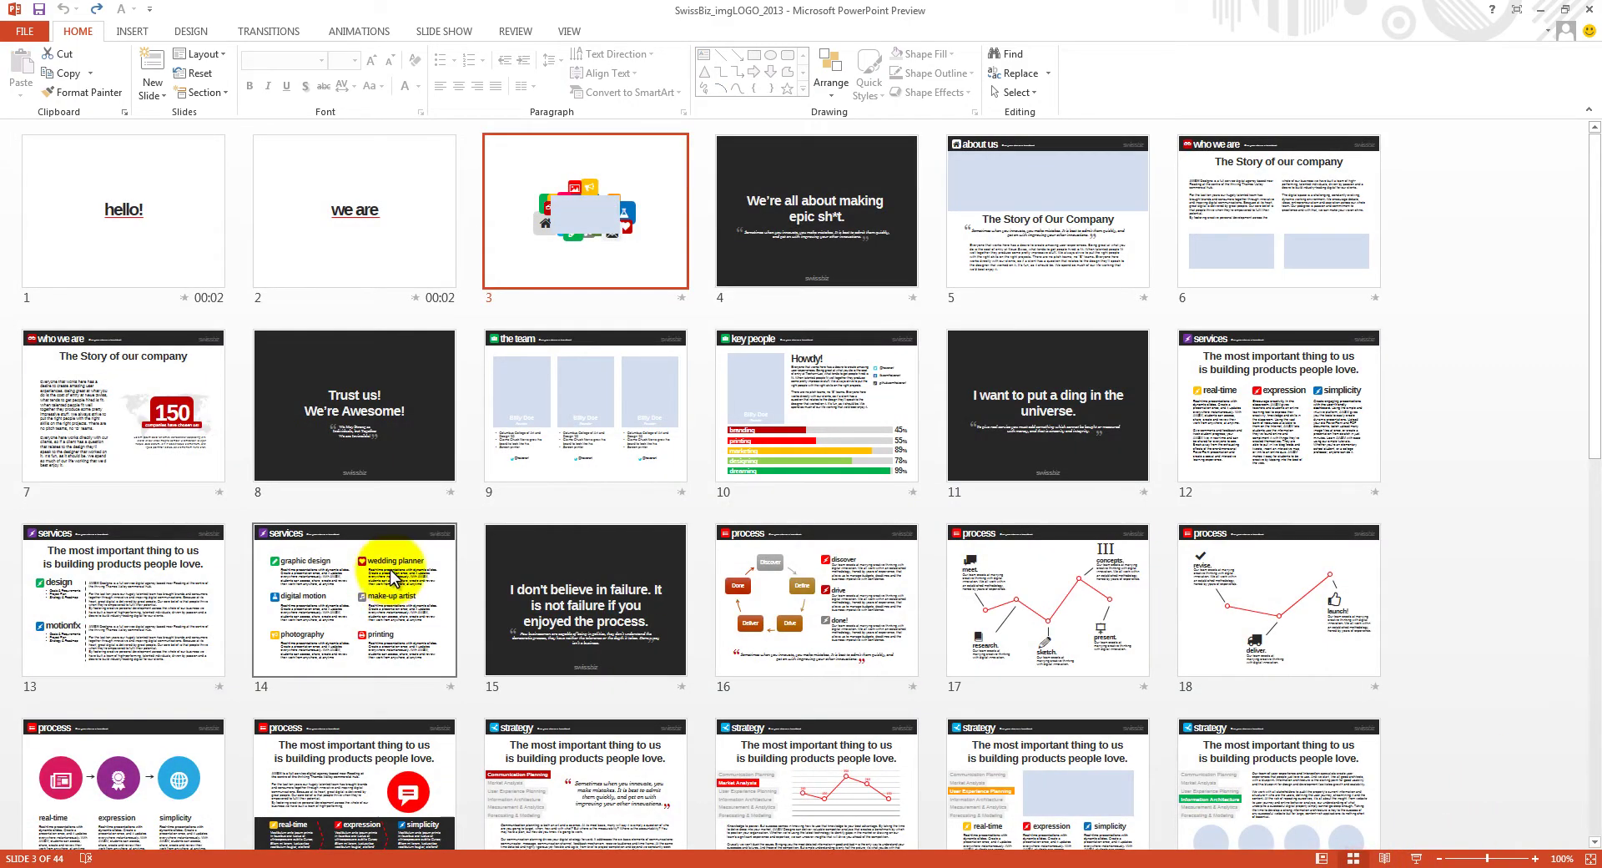
scroll(394, 576, "down", 5)
scroll(394, 576, "up", 5)
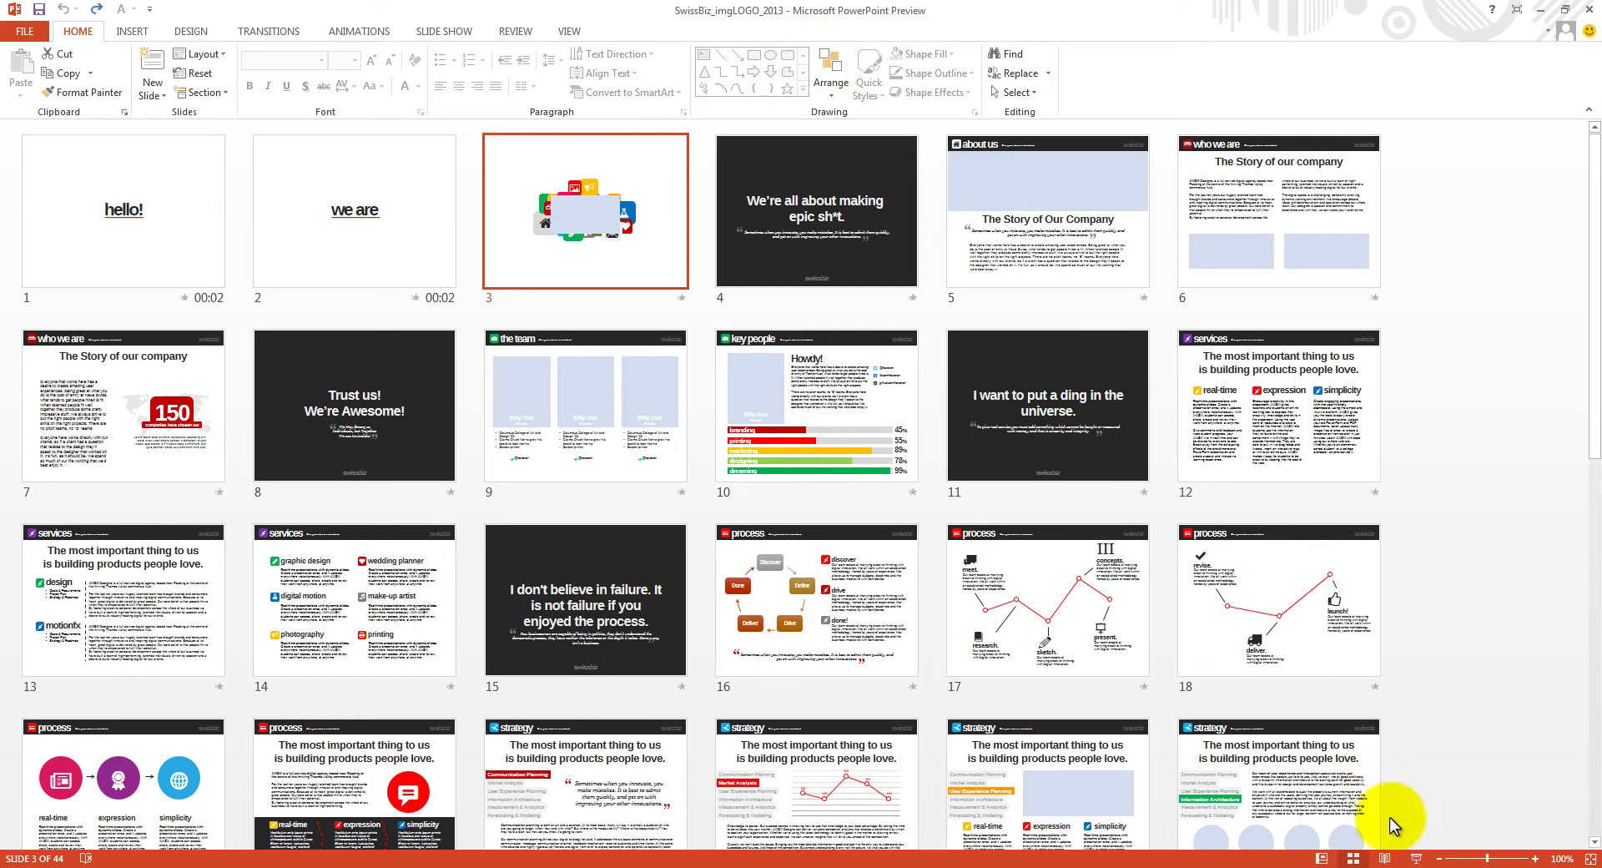
left_click(1320, 858)
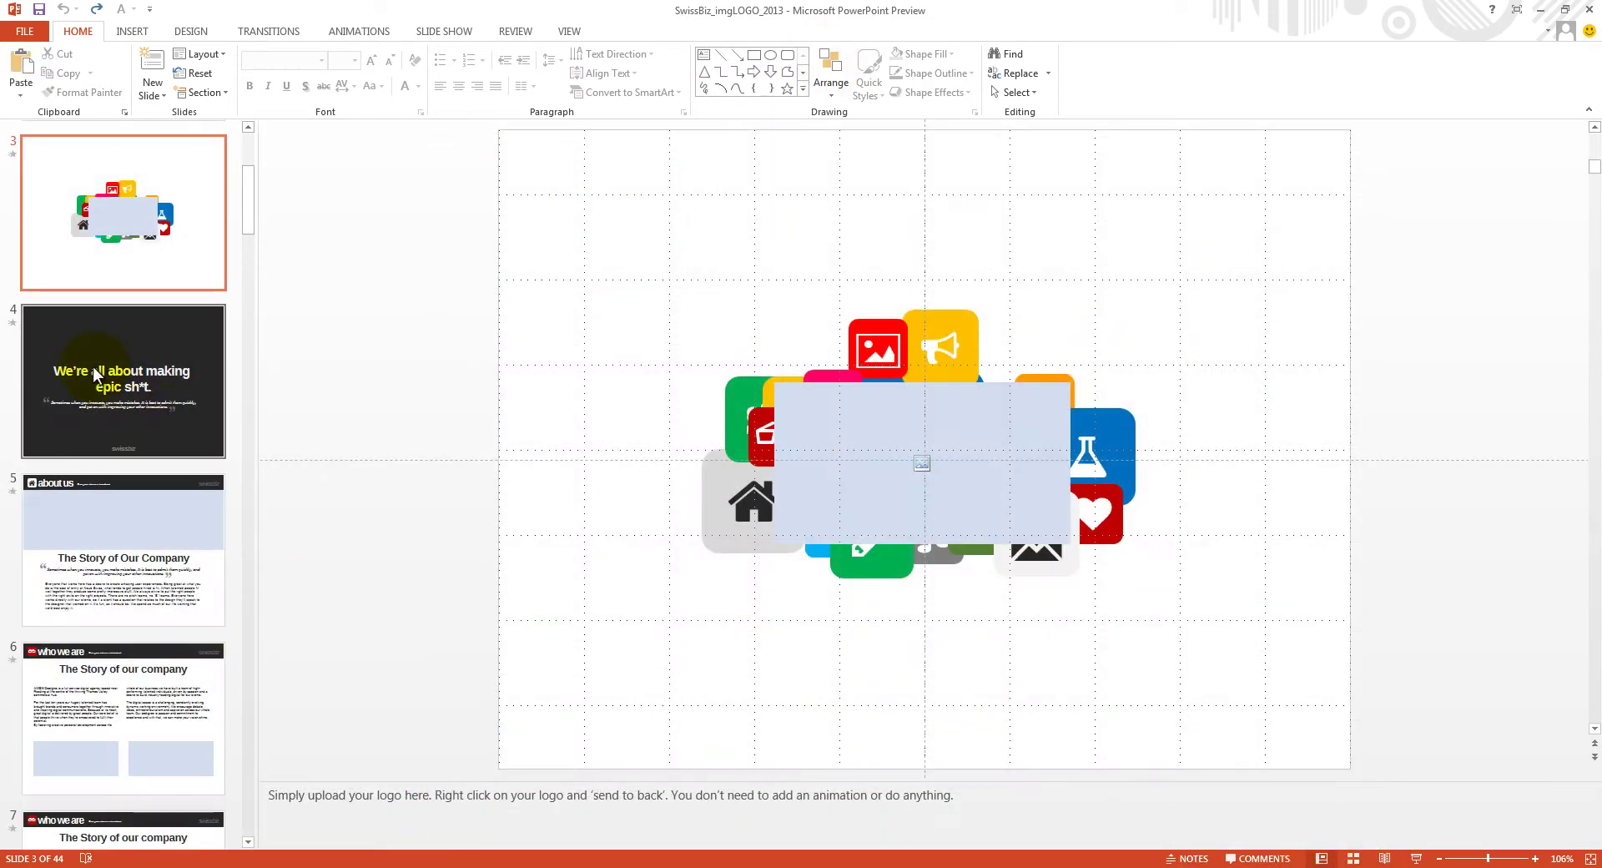
scroll(125, 196, "up", 4)
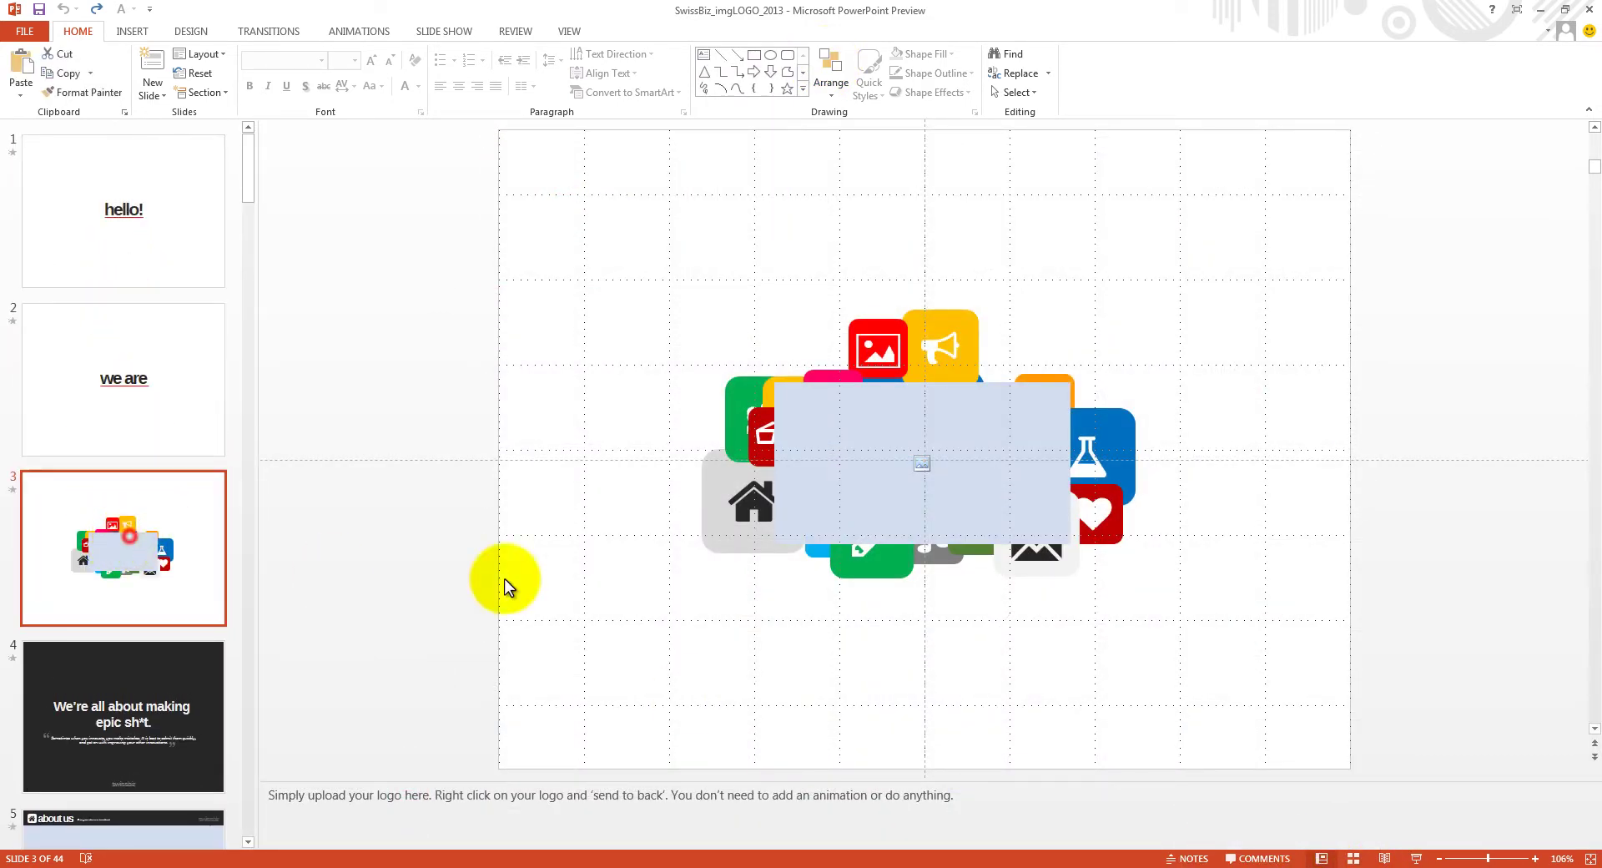
- Insert the logo_big picture from local files into slide 3's logo placeholder
left_click(921, 463)
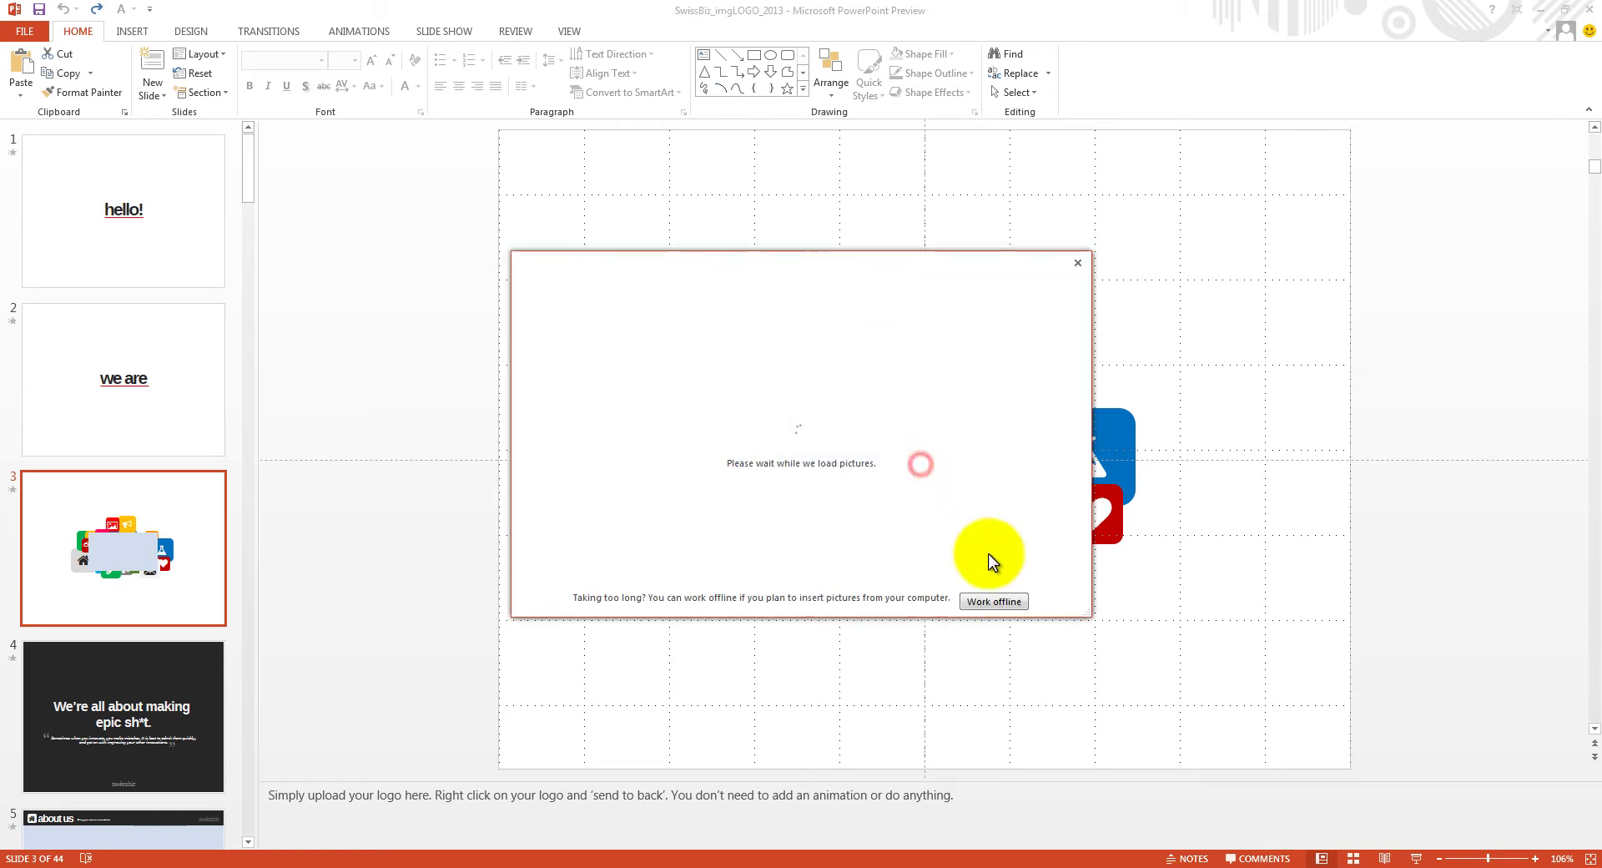
left_click(993, 600)
left_click(569, 199)
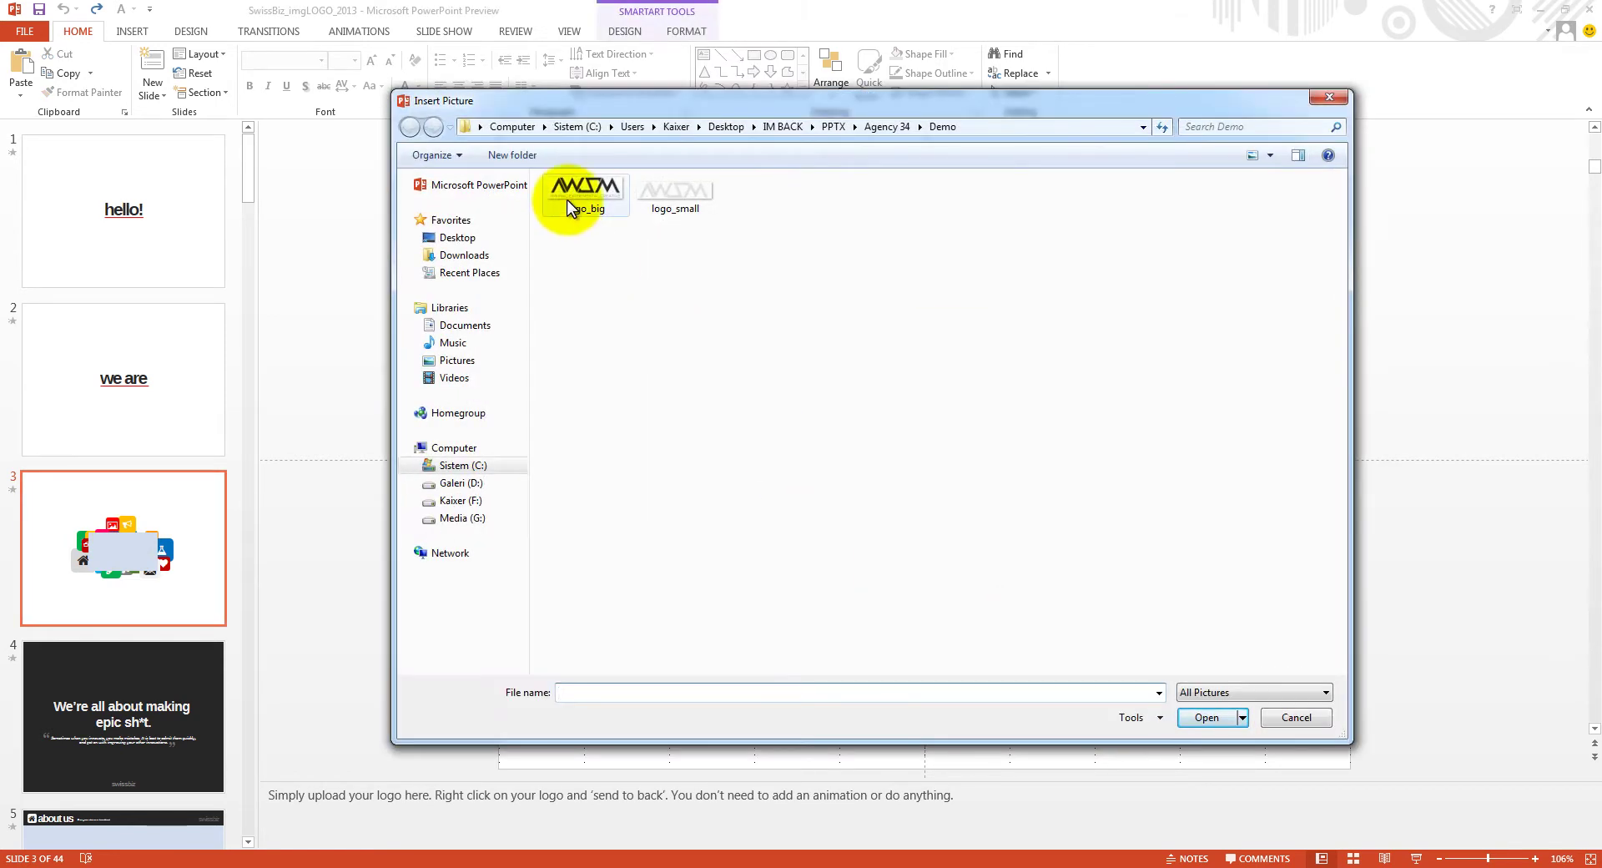
left_click(1193, 719)
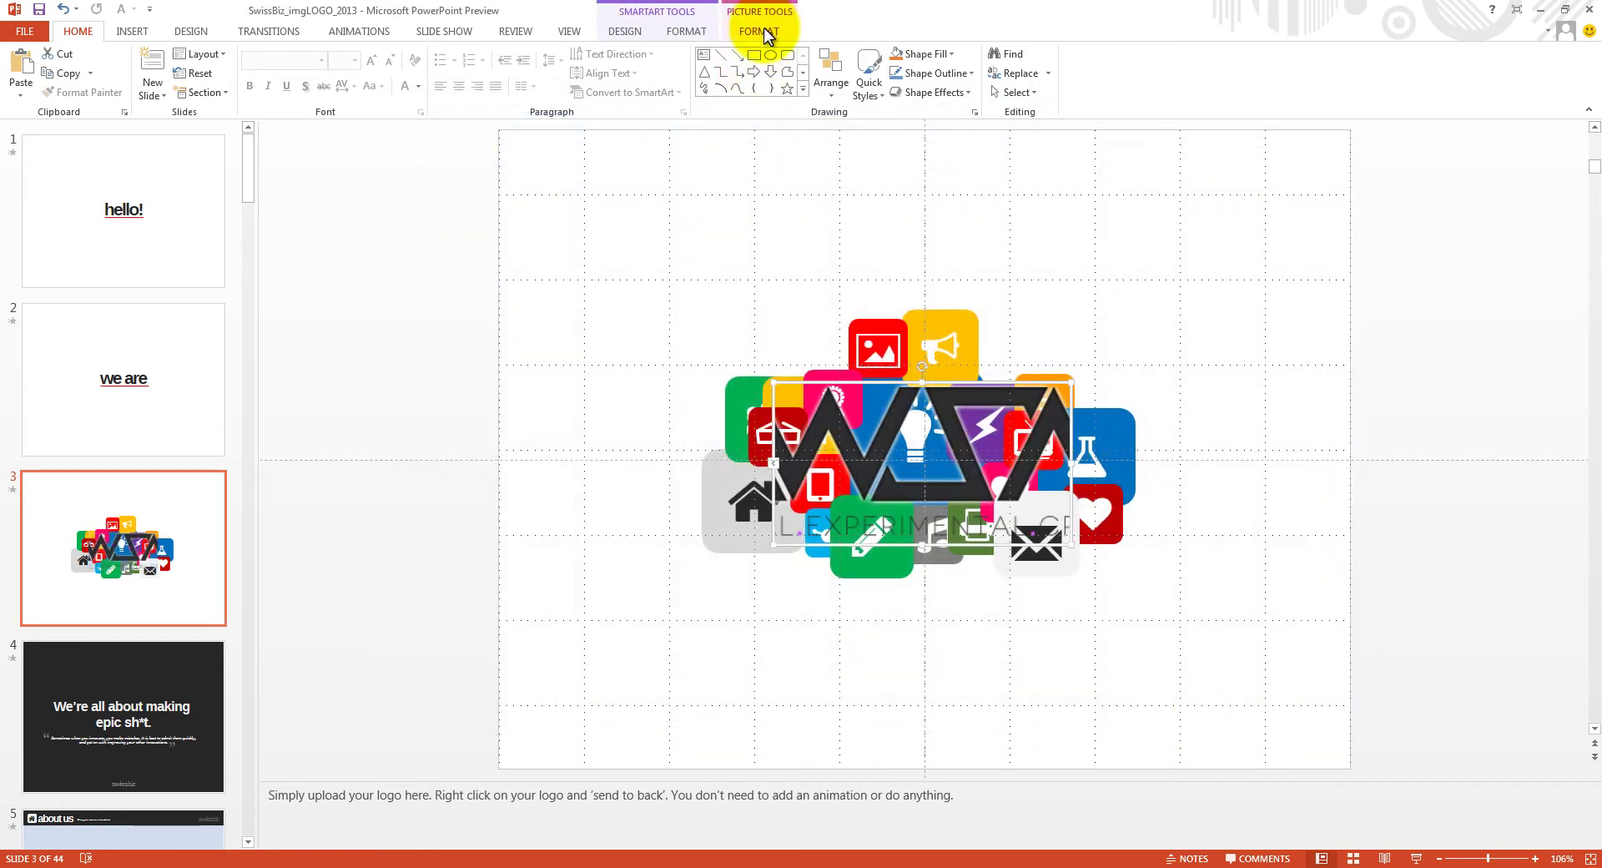
- Crop the logo, shrinking it and shifting it up to sit among the icons
left_click(759, 31)
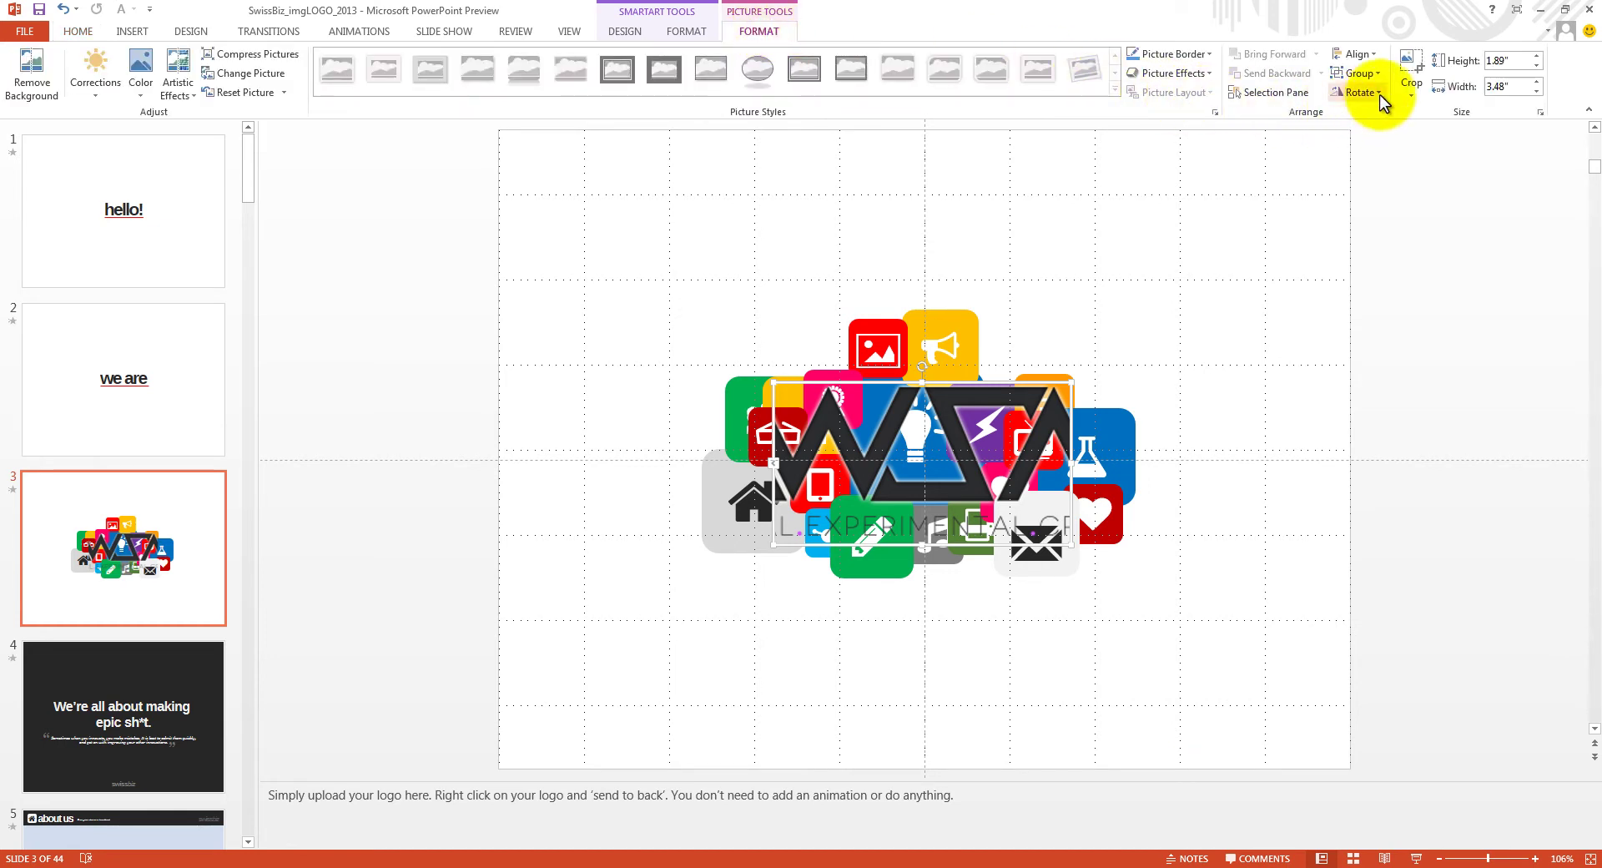
left_click(1409, 85)
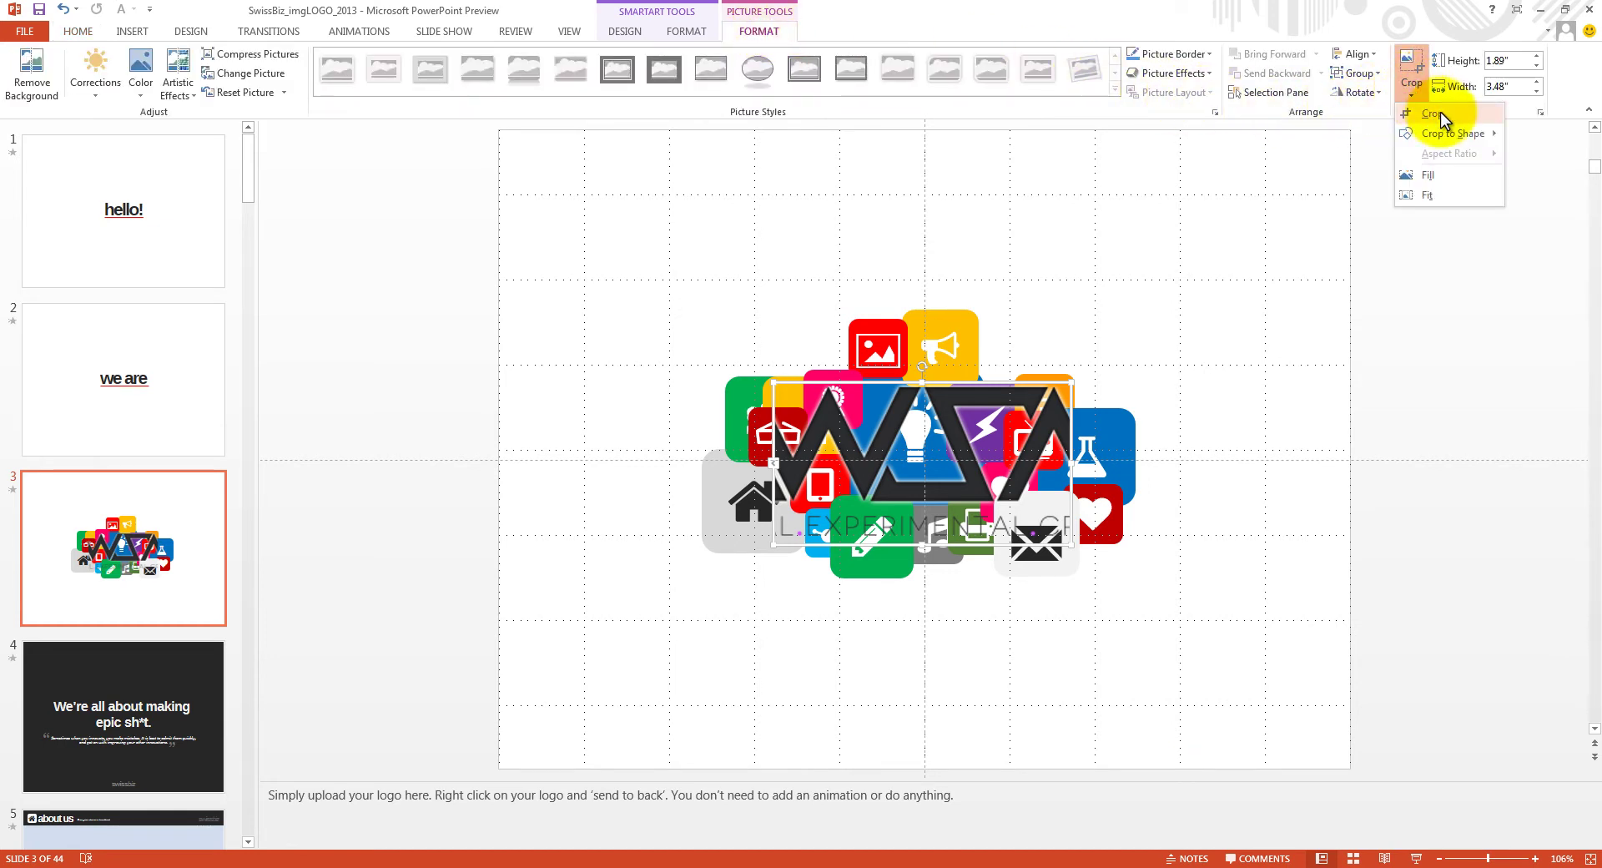
left_click(1431, 113)
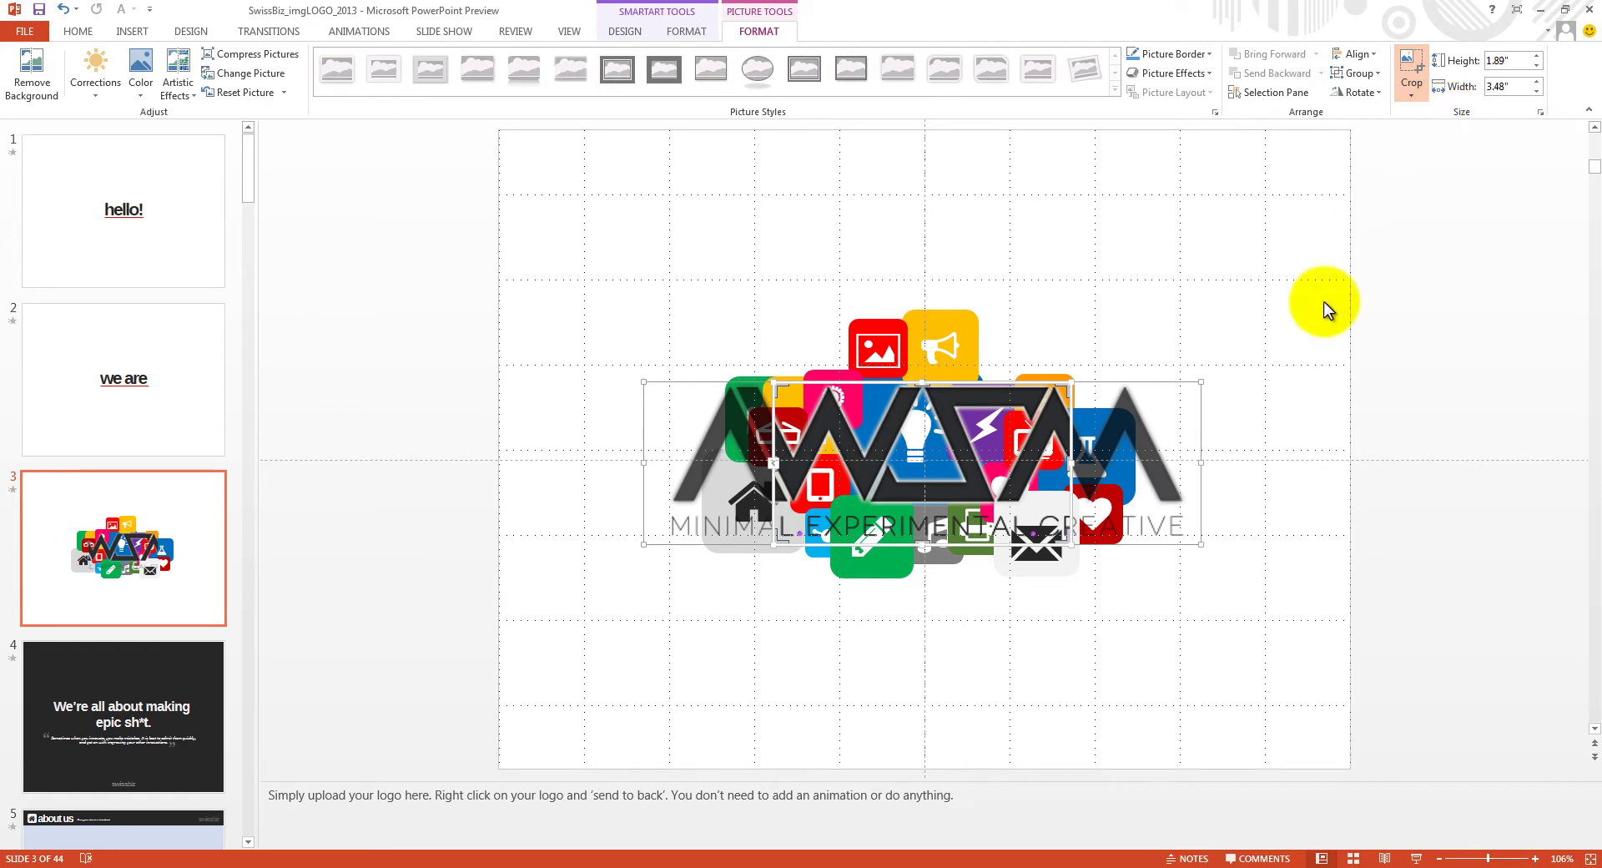
left_click_drag(1198, 381, 1039, 426)
left_click_drag(641, 423, 768, 472)
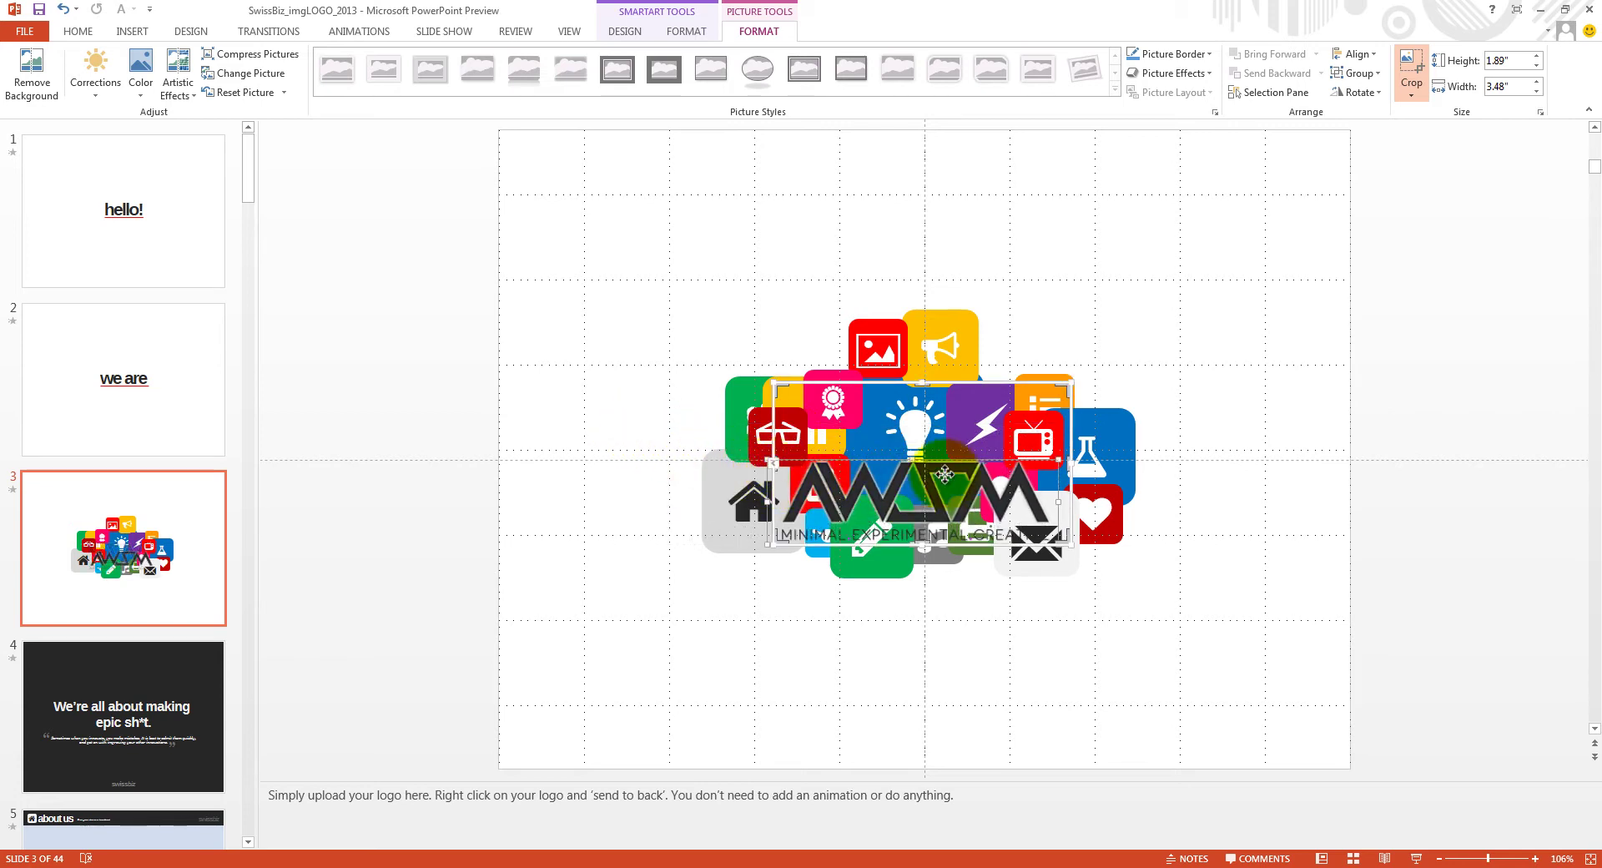
left_click_drag(939, 462, 941, 429)
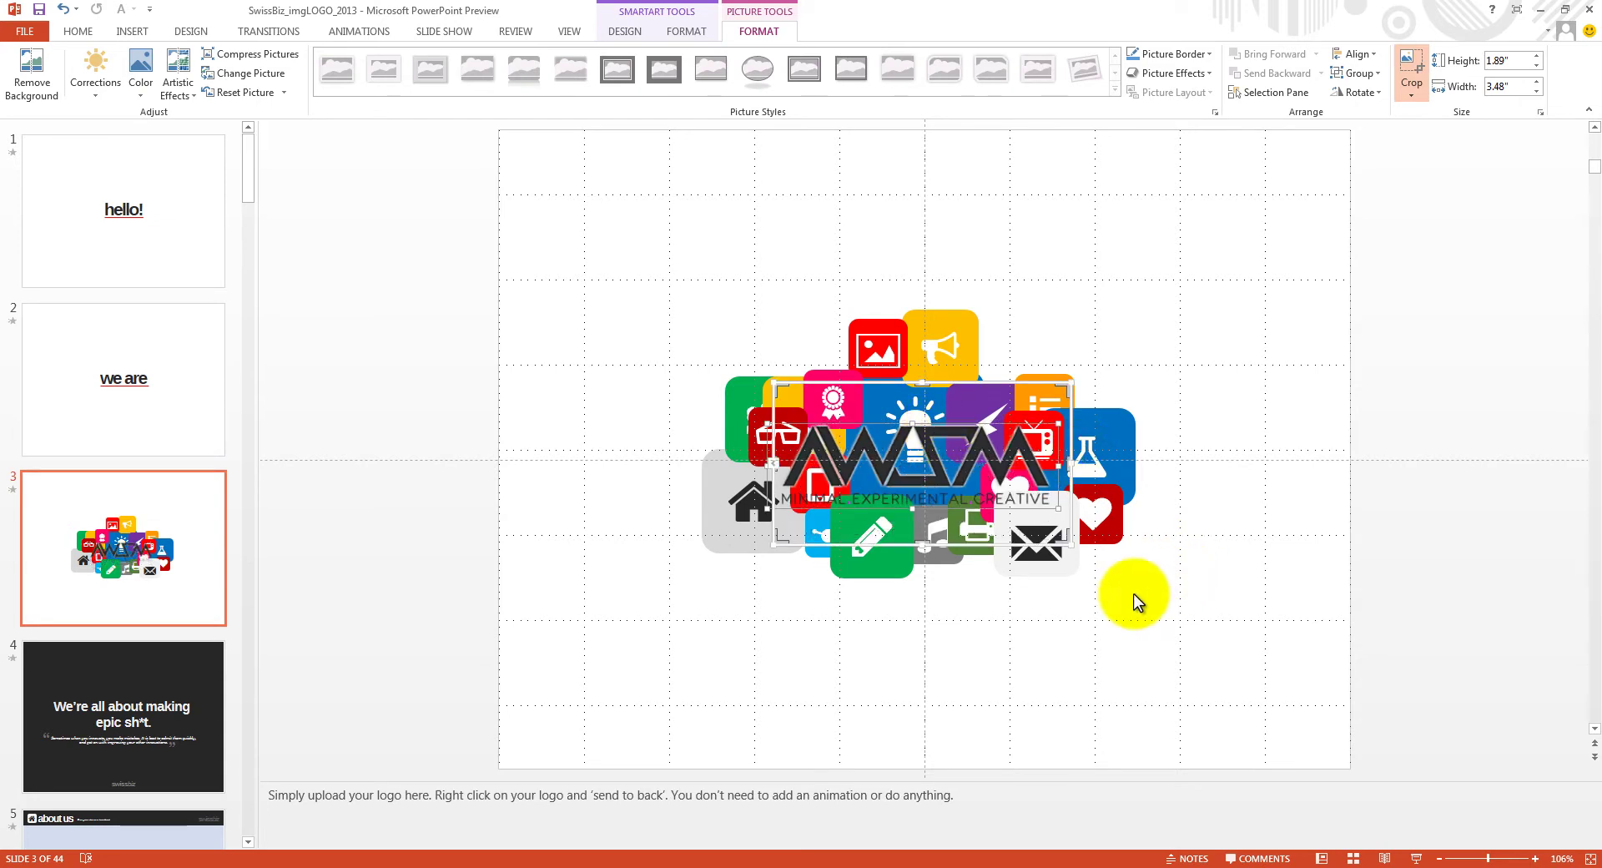
left_click(1045, 646)
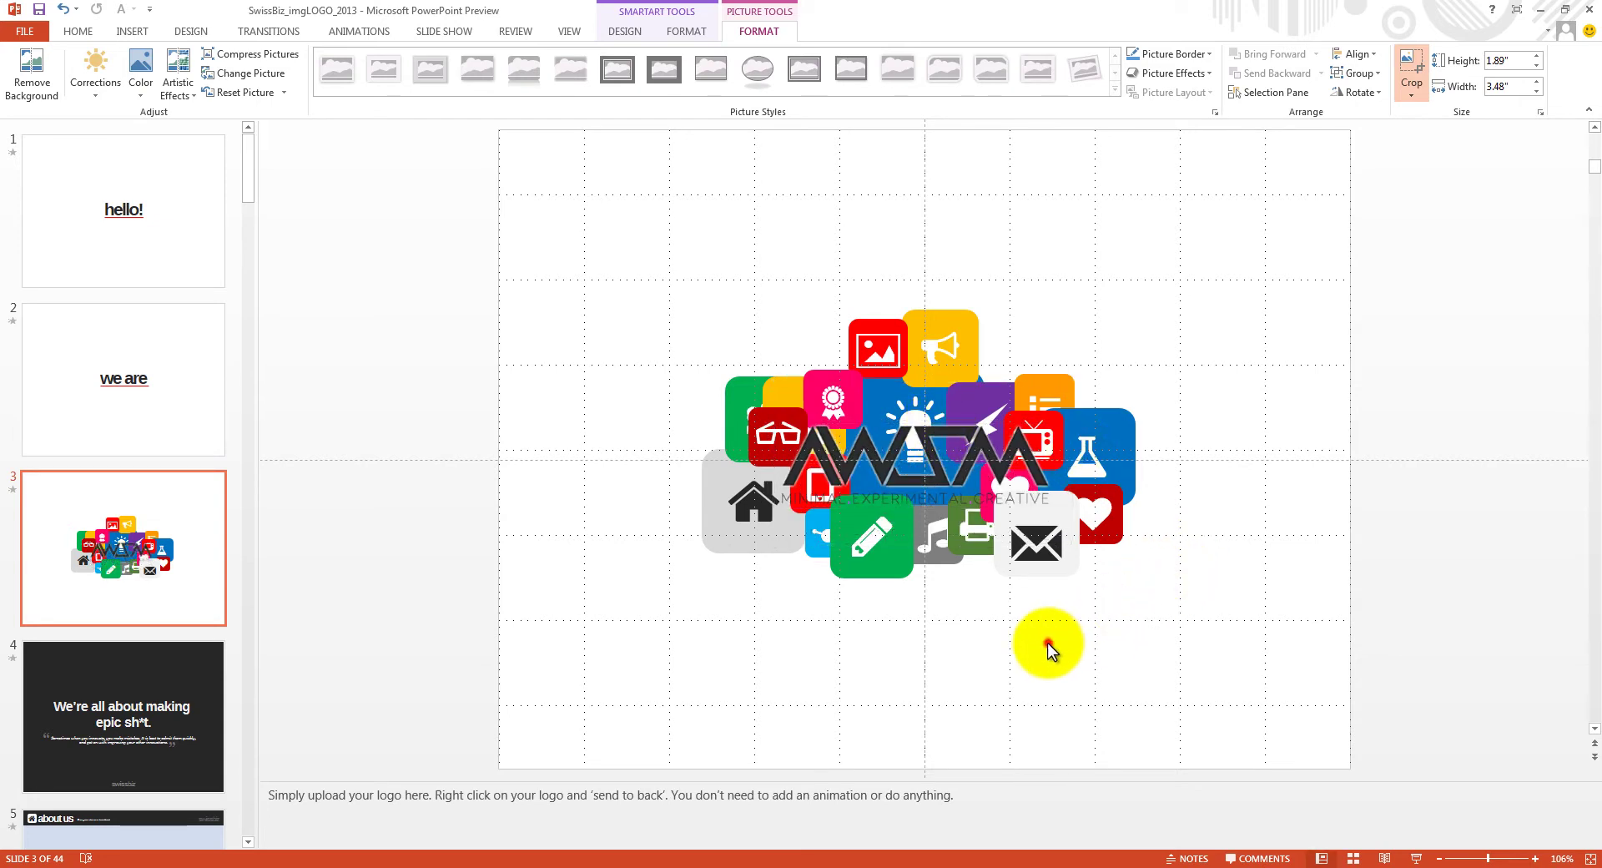
- Send the AWSM logo to the back behind the icons, then select the hello! slide
double_click(951, 461)
left_click(947, 386)
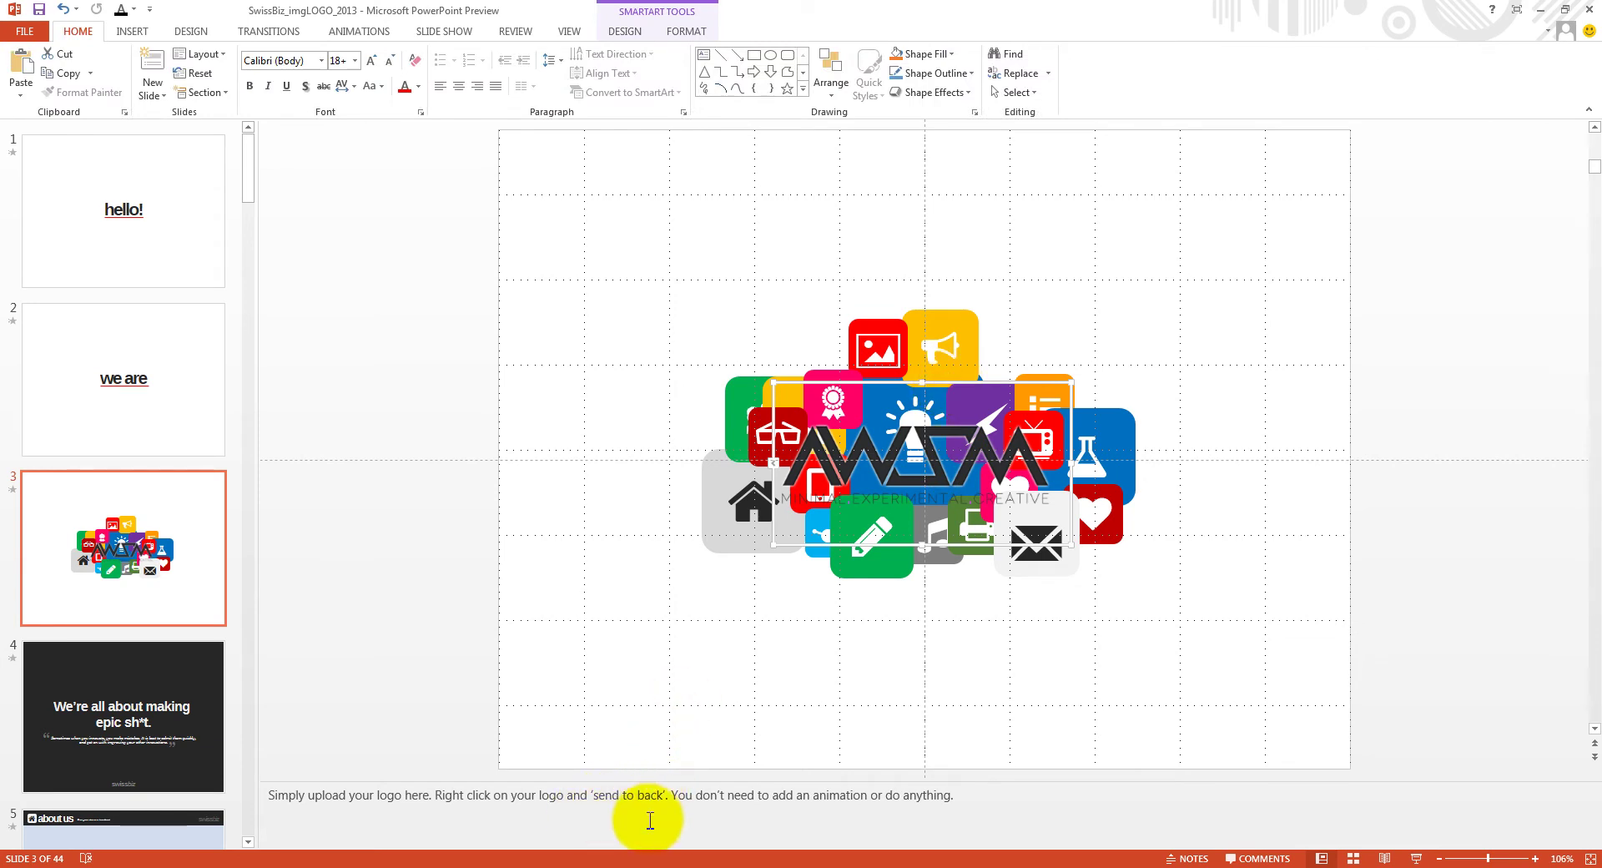
right_click(934, 382)
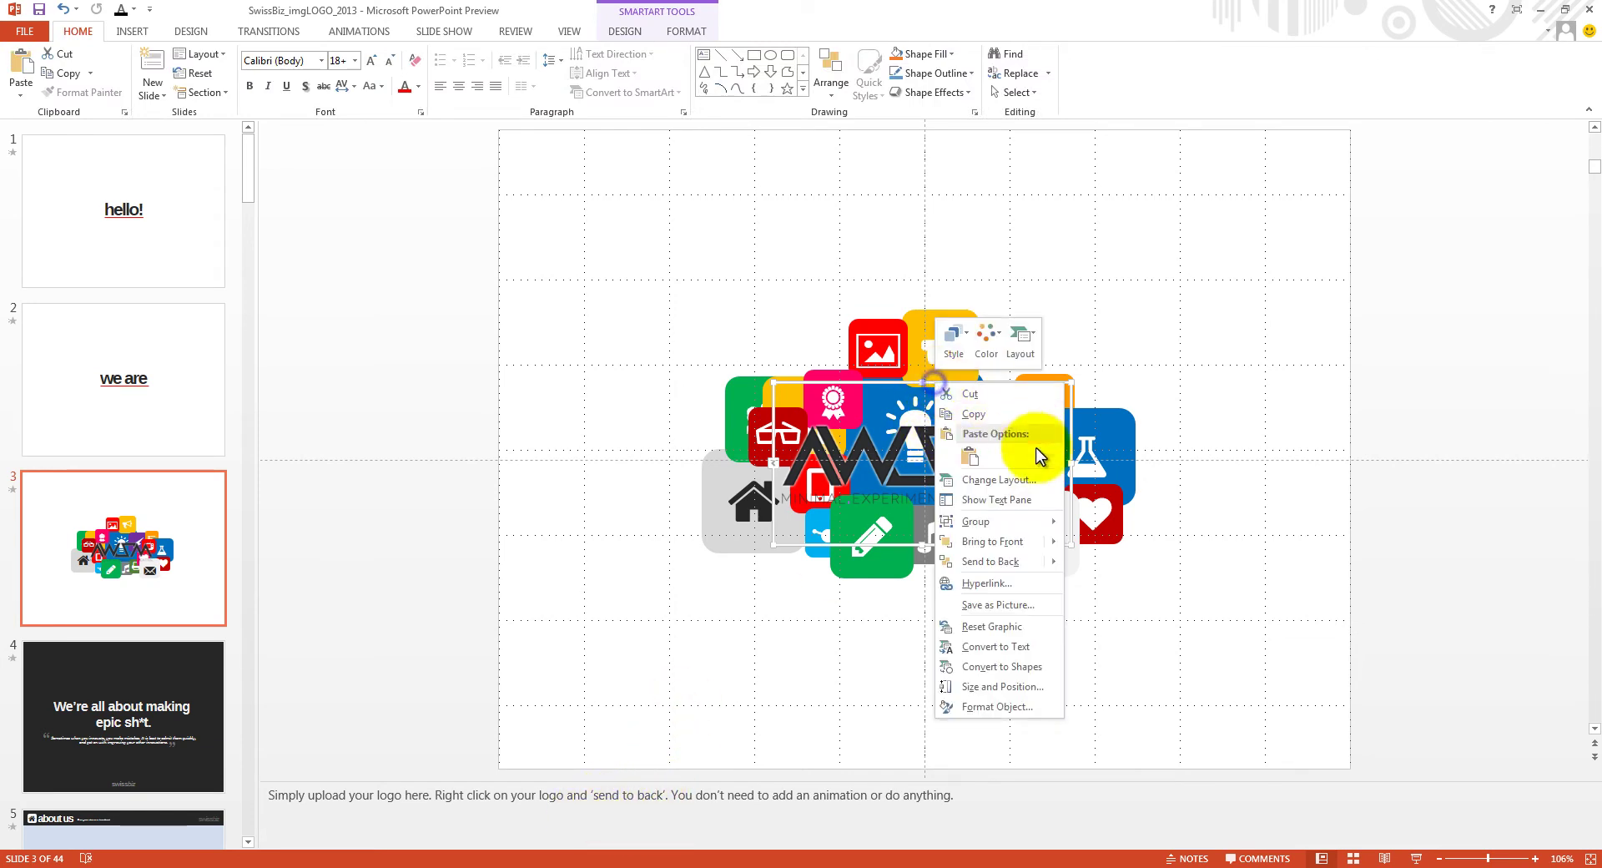
left_click(1022, 562)
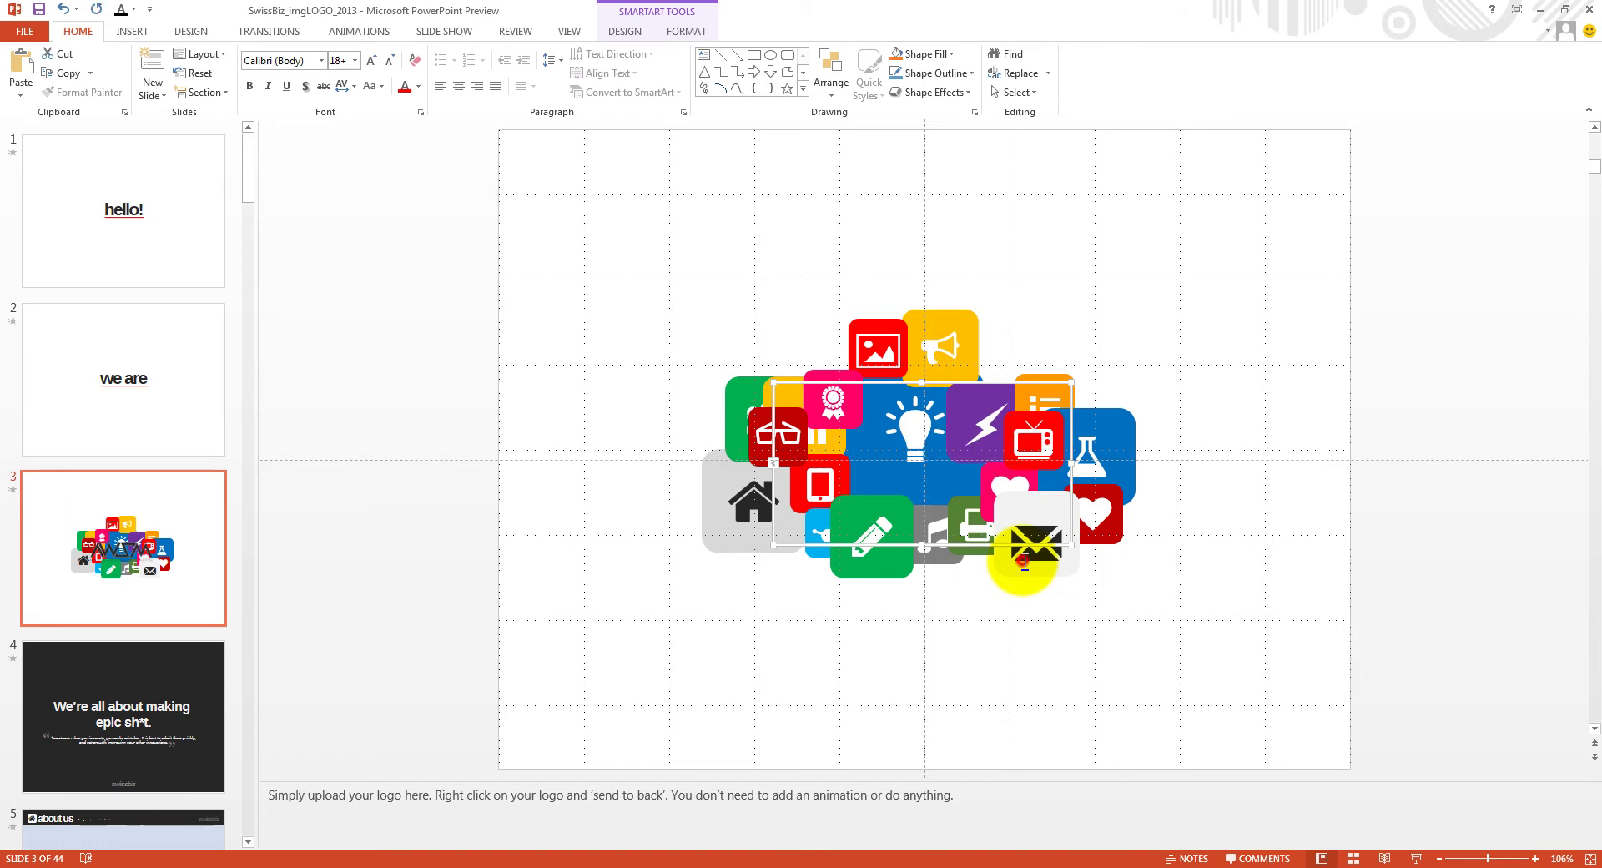
left_click(704, 594)
left_click(138, 255)
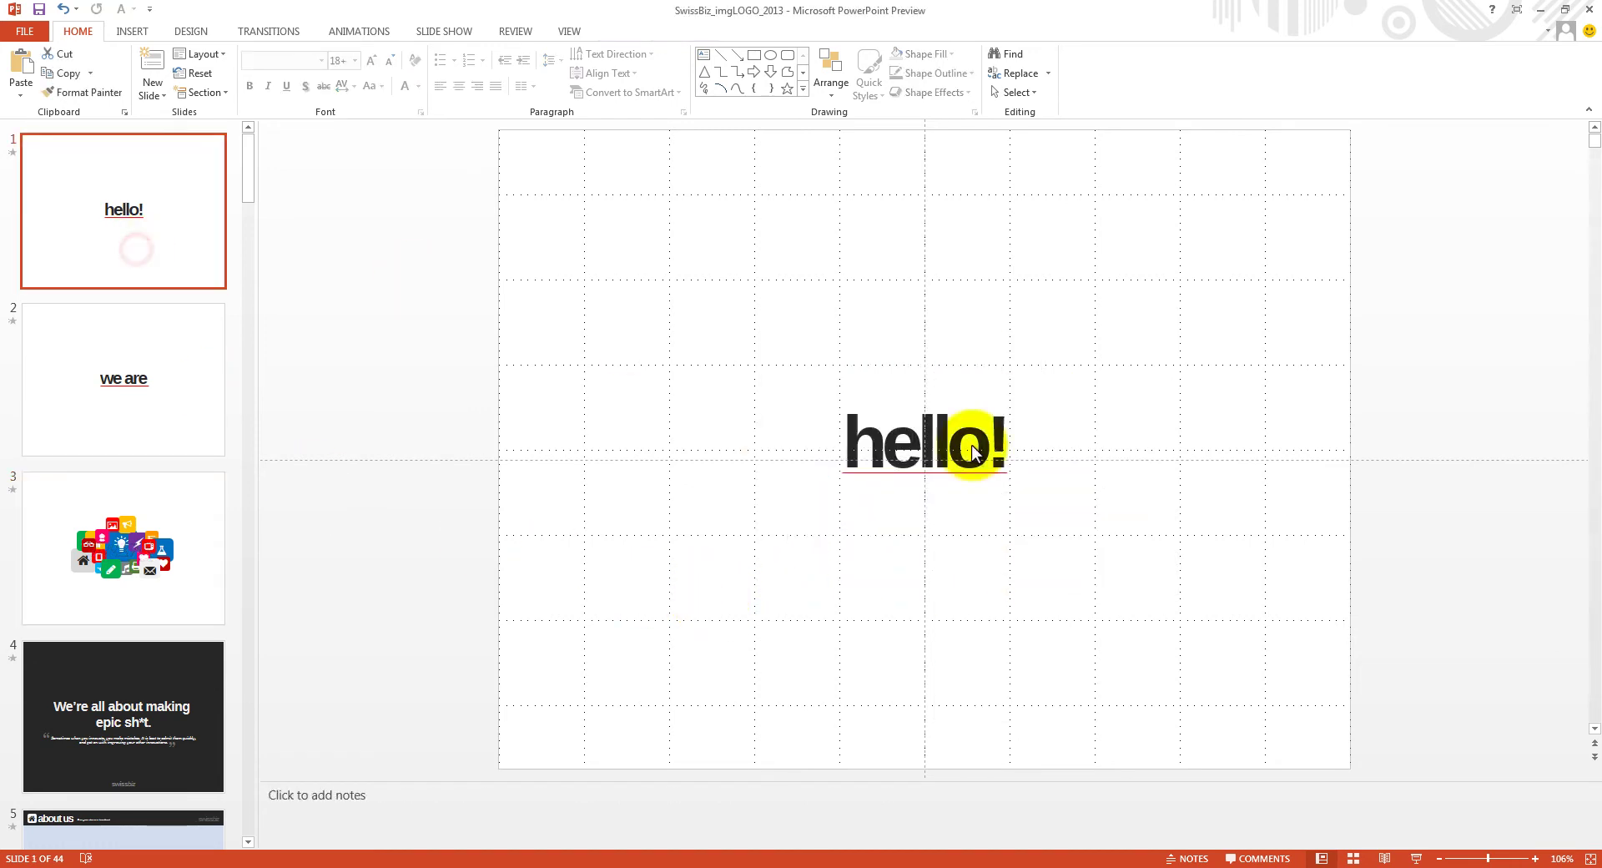
- Run the slide show from slide 1, then end it with Esc
left_click(1385, 858)
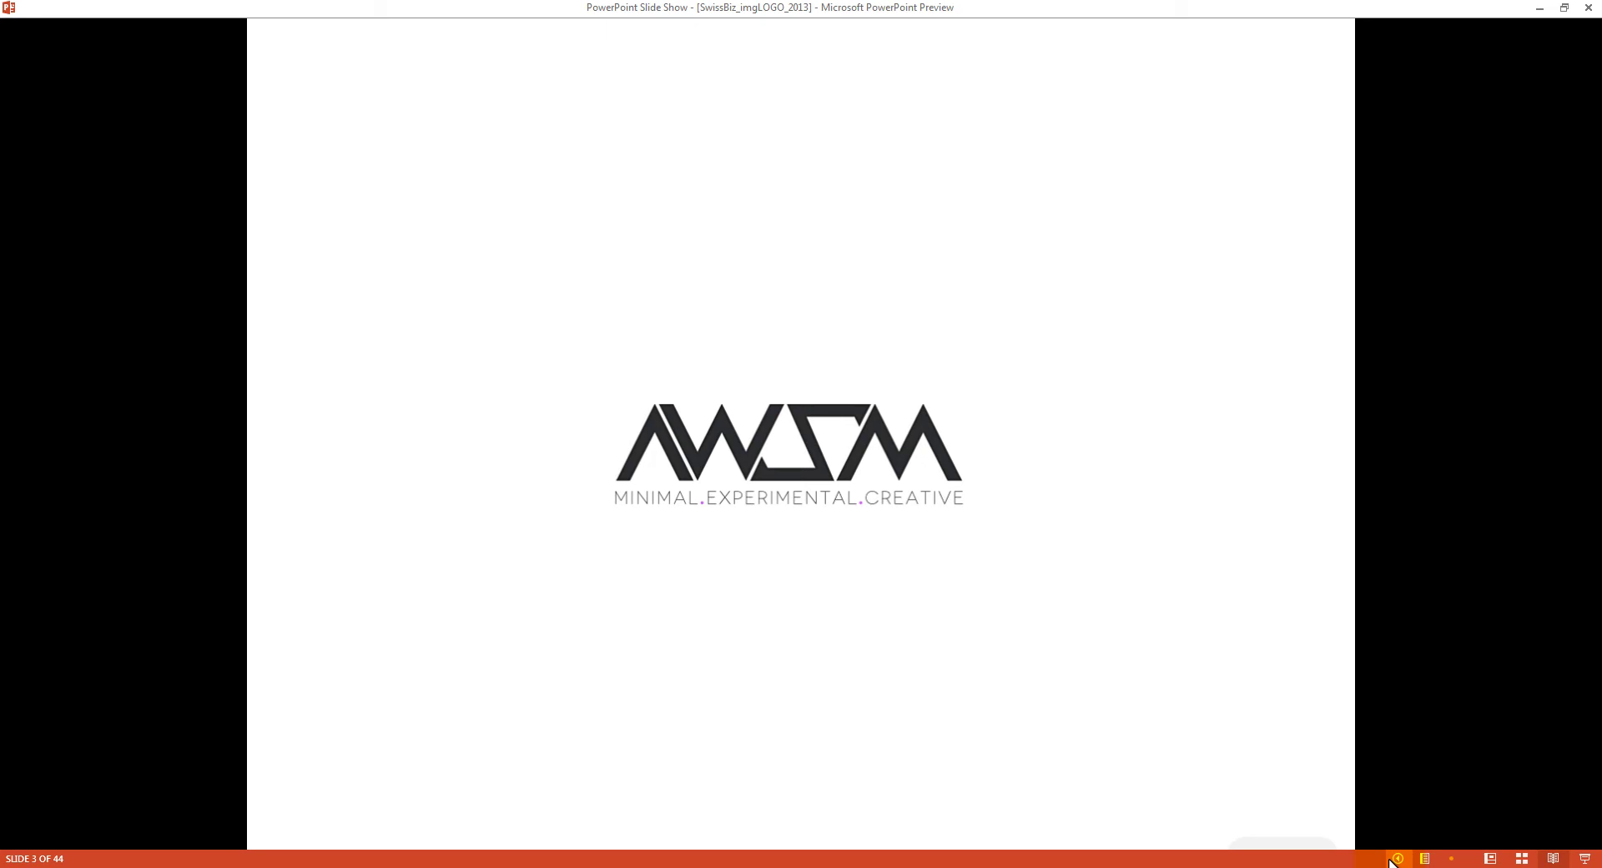
key("Escape")
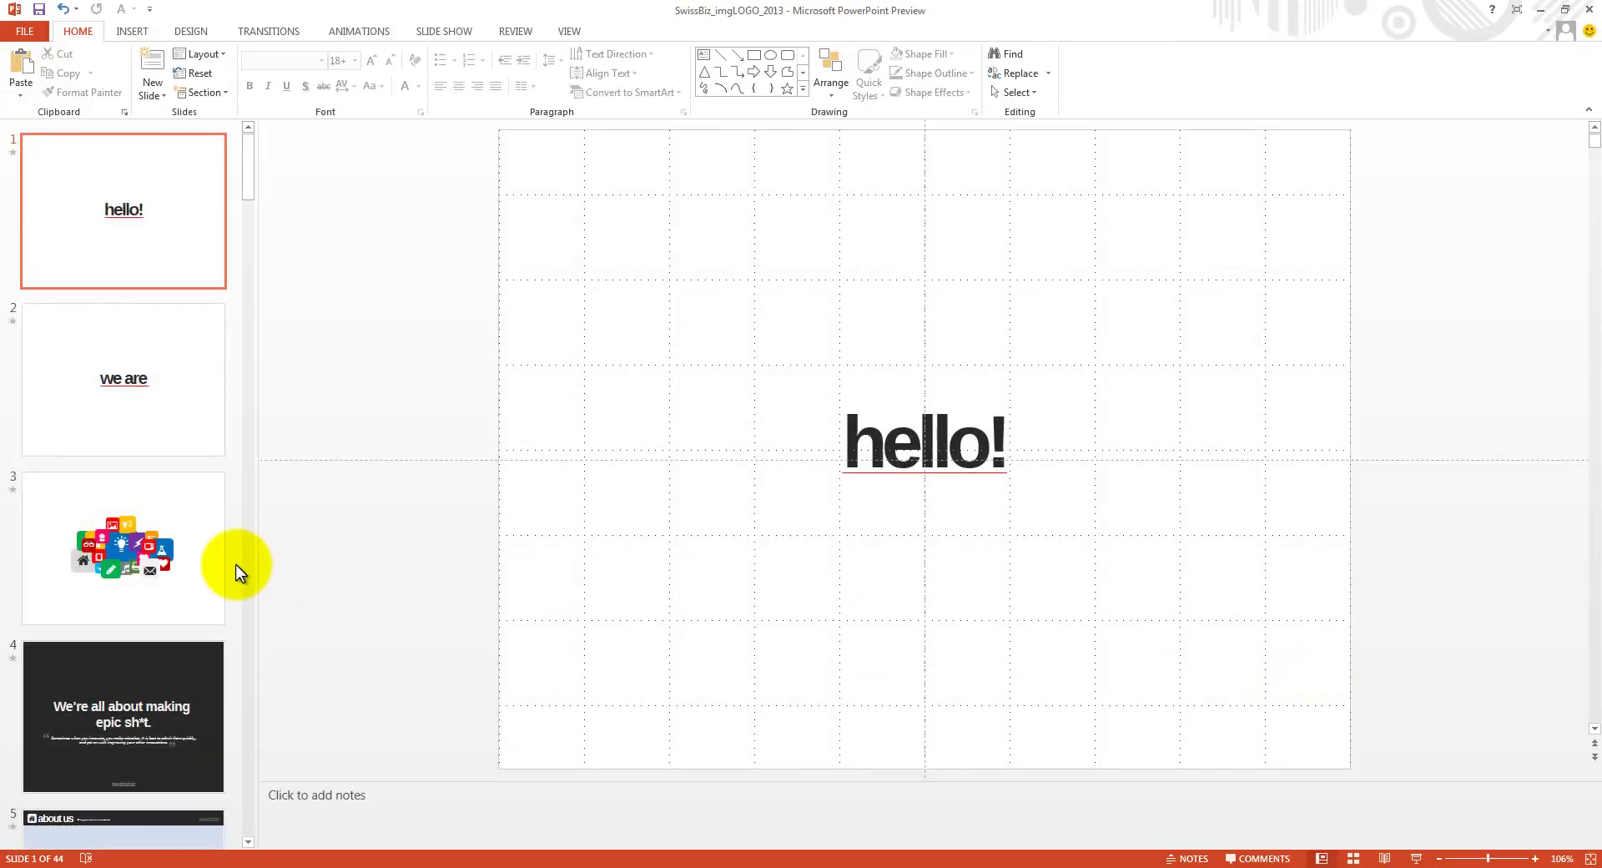
- View slides 3 and 4 and inspect slide 4's swissbiz footer logo
left_click(174, 574)
scroll(171, 580, "down", 2)
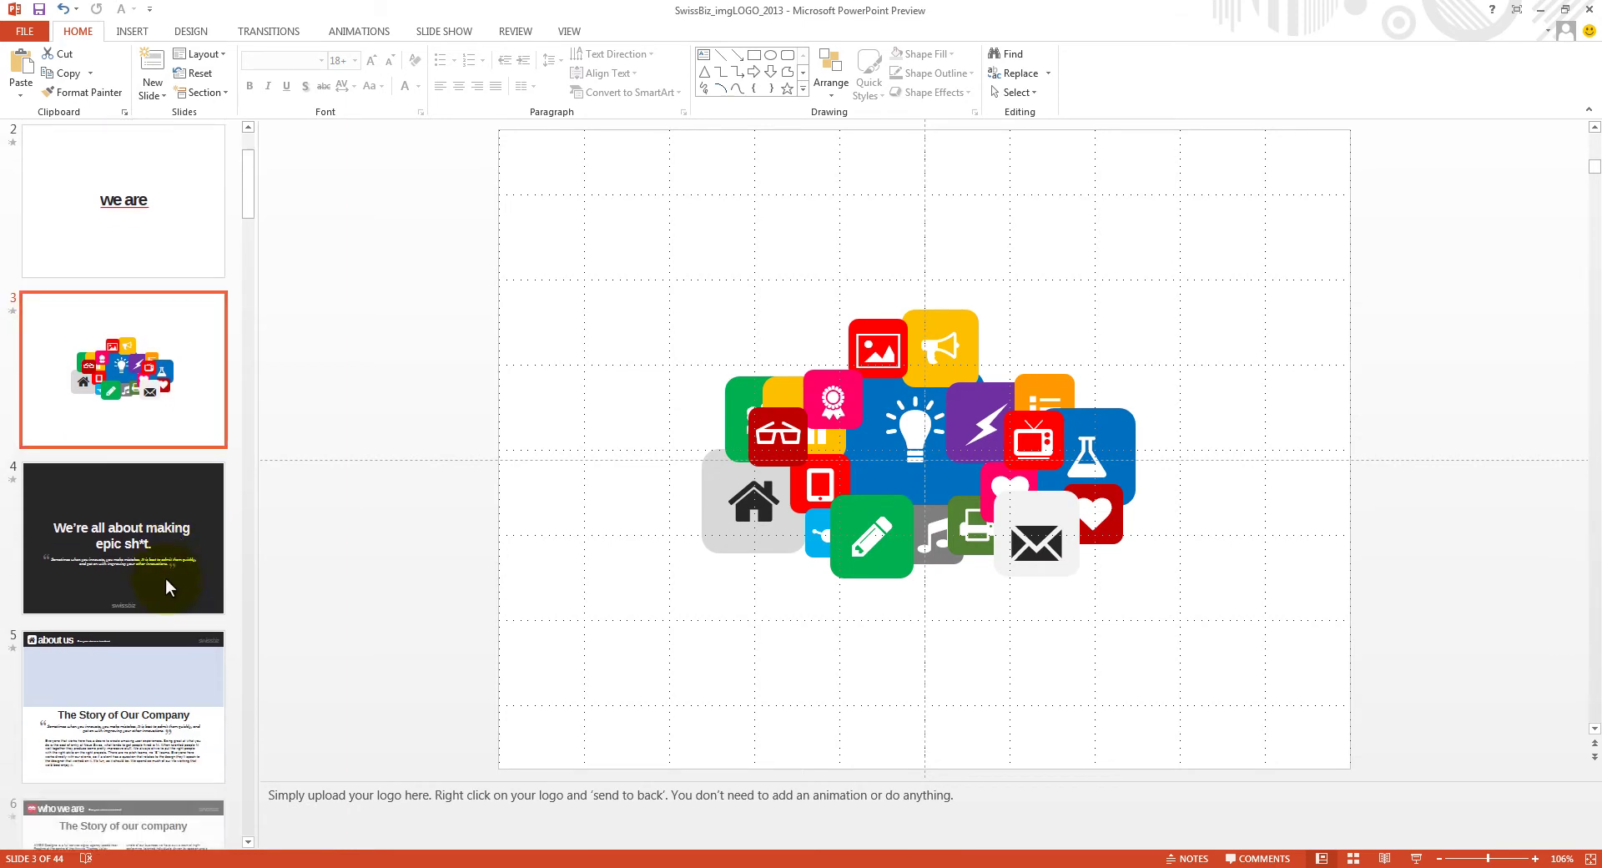
left_click(151, 553)
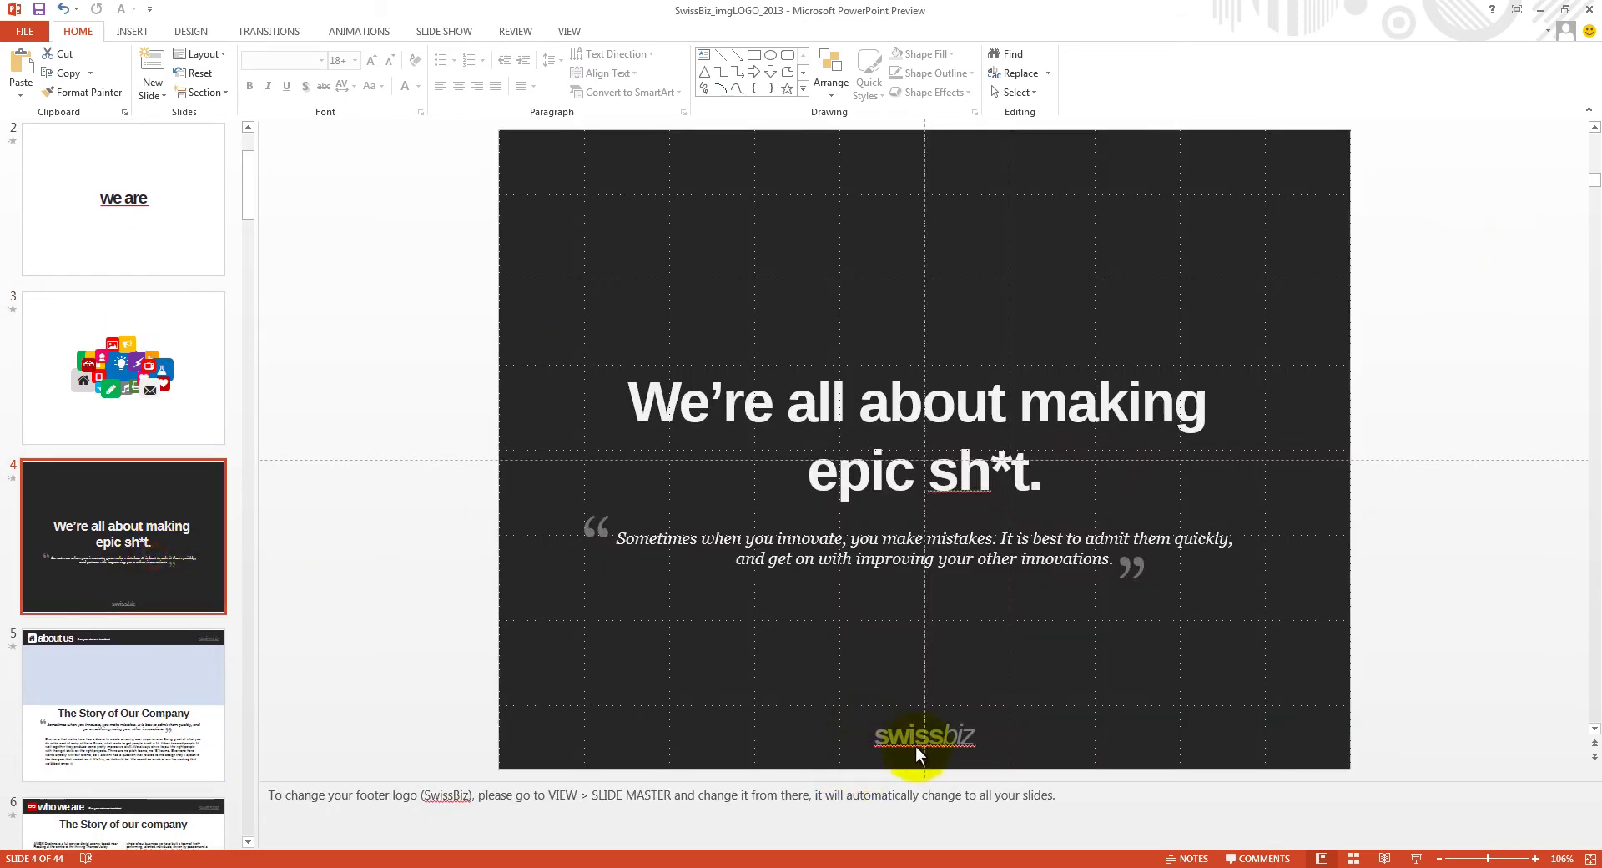
left_click(916, 739)
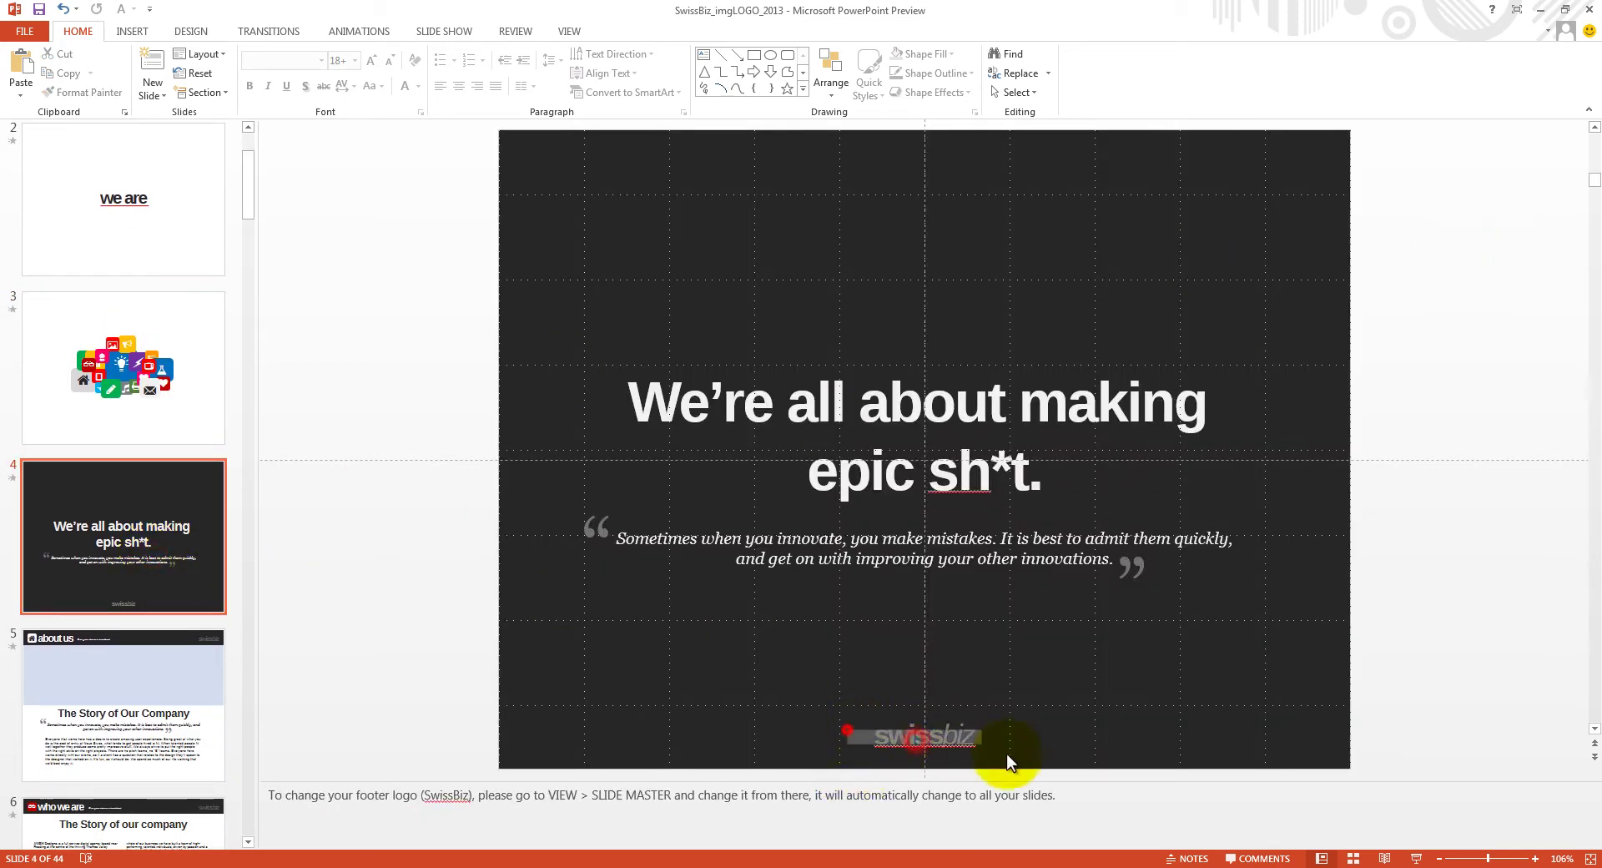
right_click(931, 729)
left_click(893, 734)
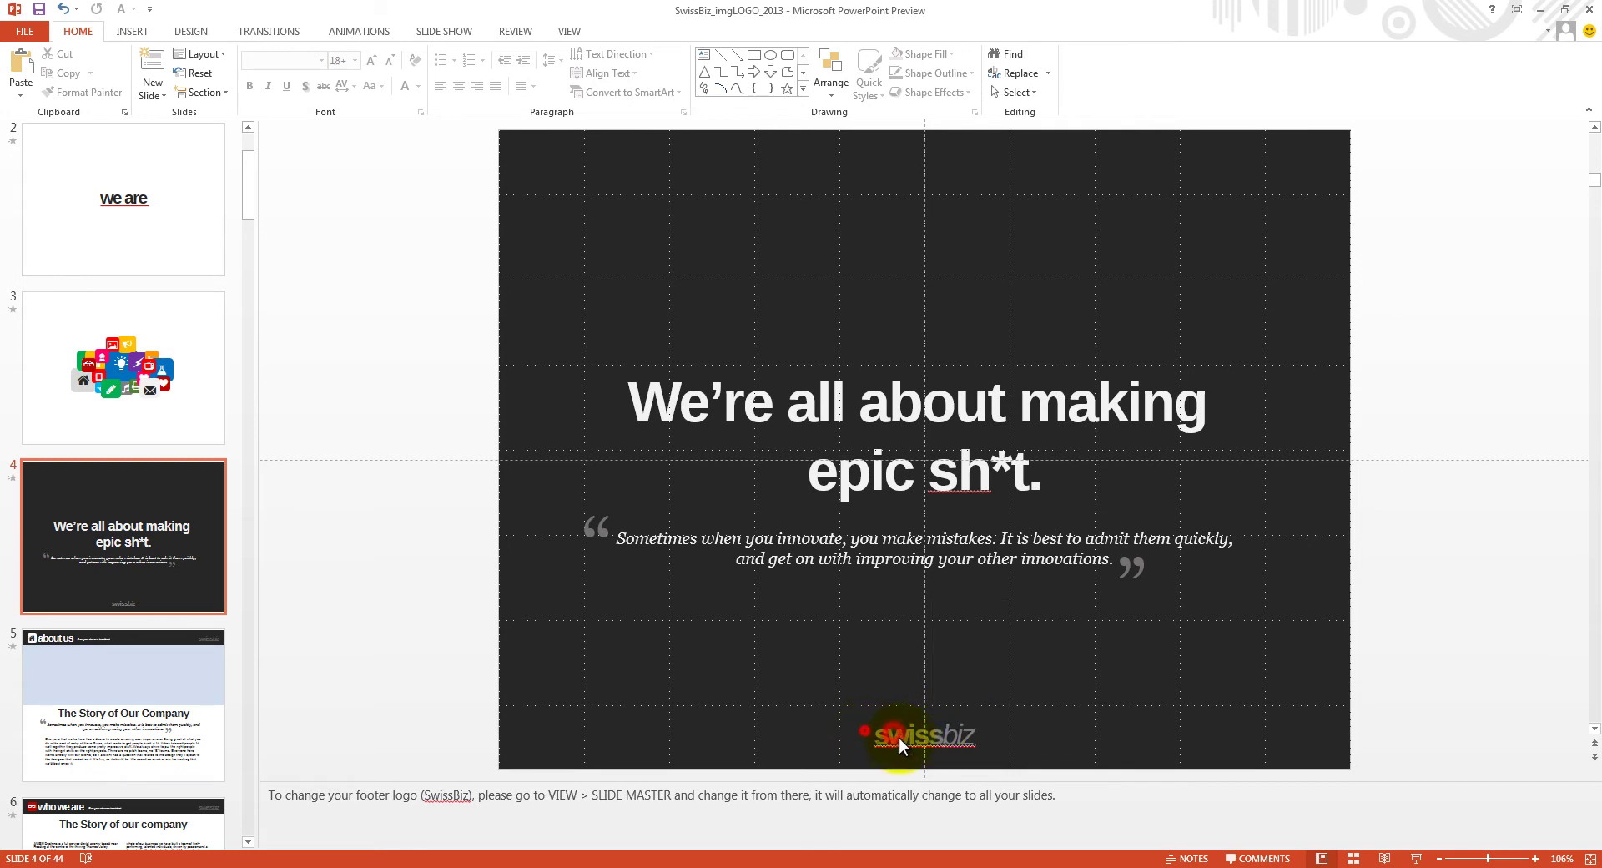
- Check slide 5, return to slide 4, and bring up the View ribbon
scroll(67, 622, "down", 2)
left_click(140, 501)
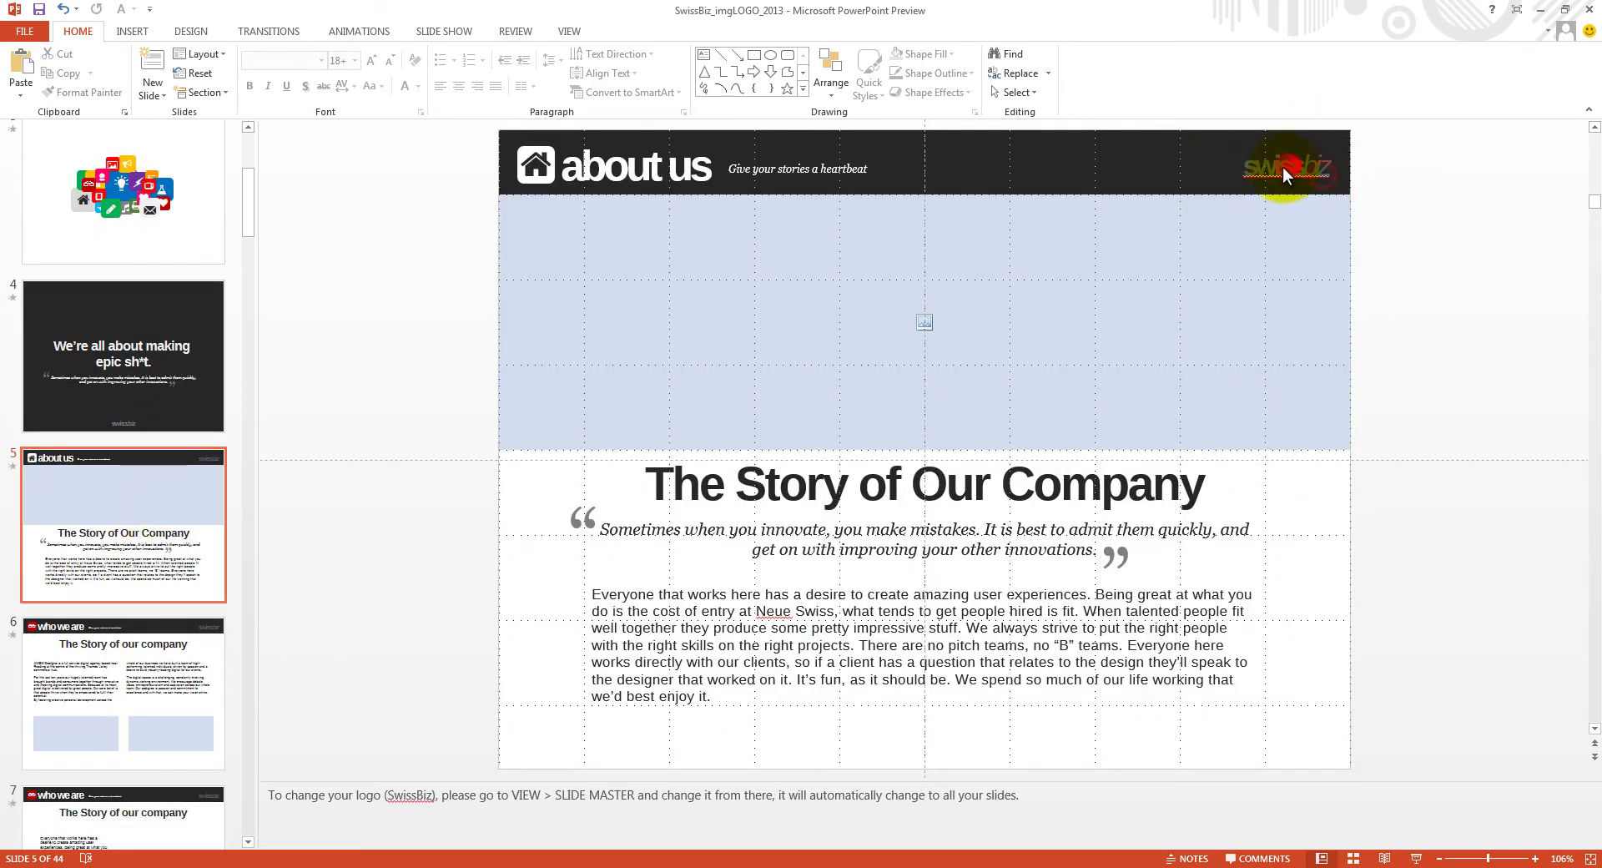
scroll(130, 378, "up", 3)
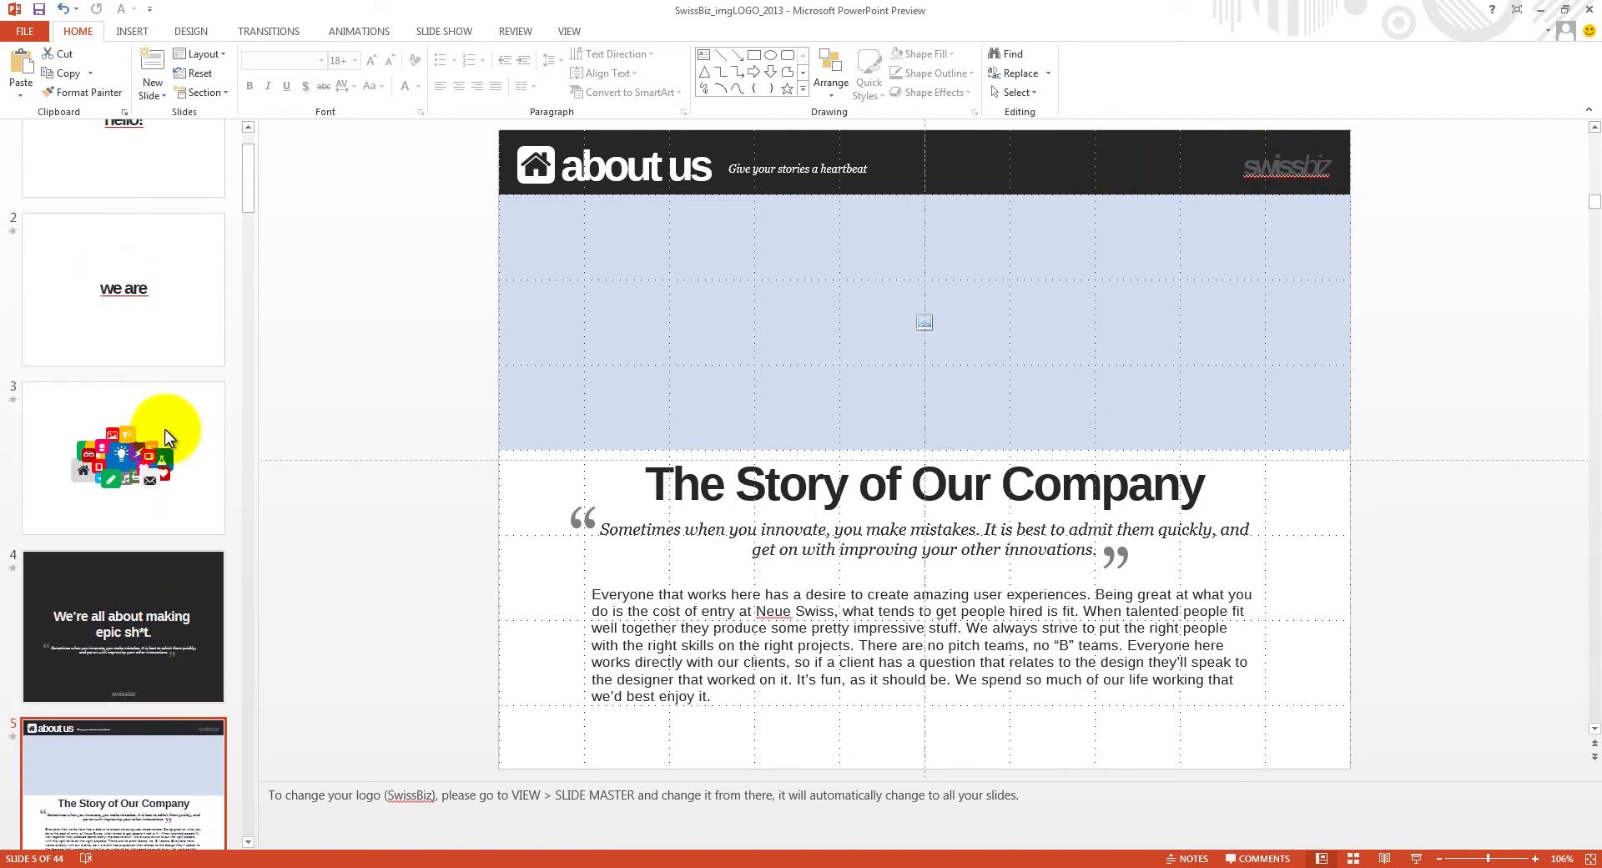
left_click(136, 613)
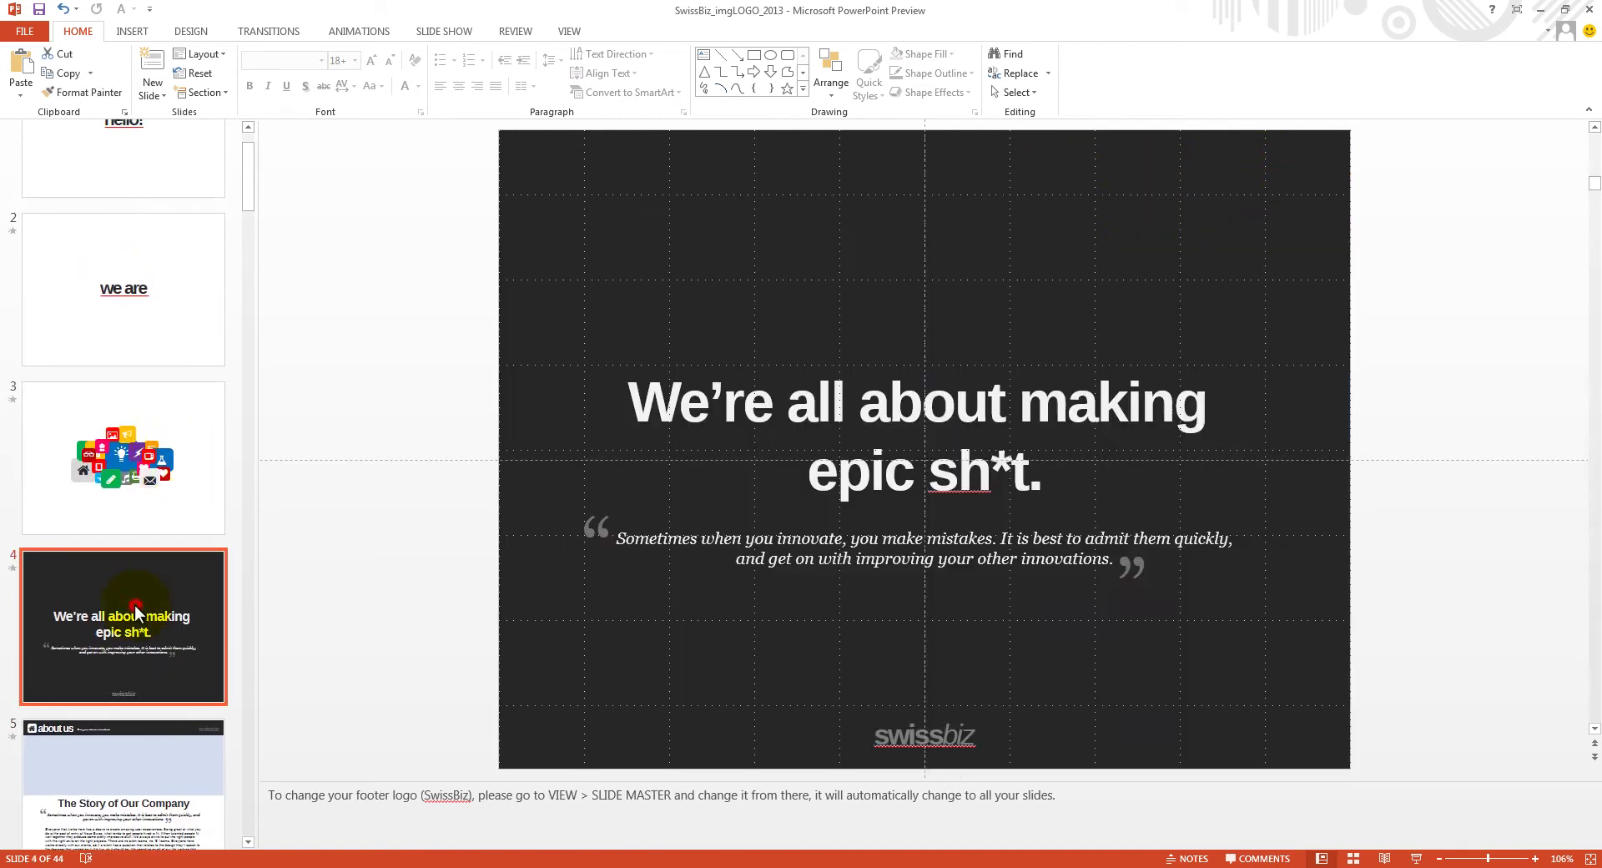
left_click(573, 32)
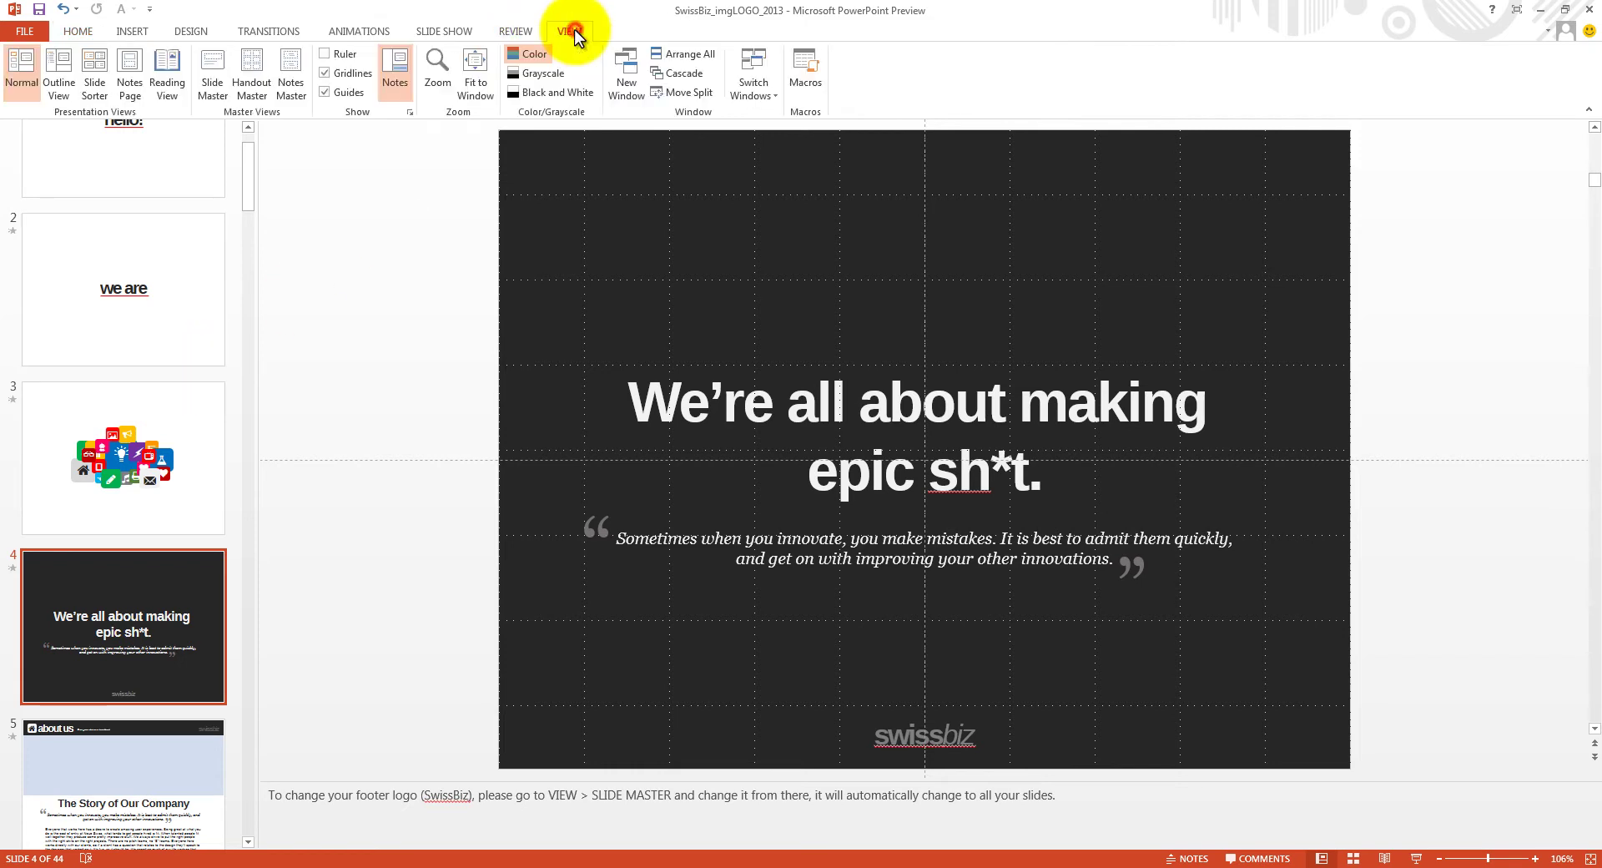
- Enter Slide Master view and select the layout with the dark header banner
left_click(209, 98)
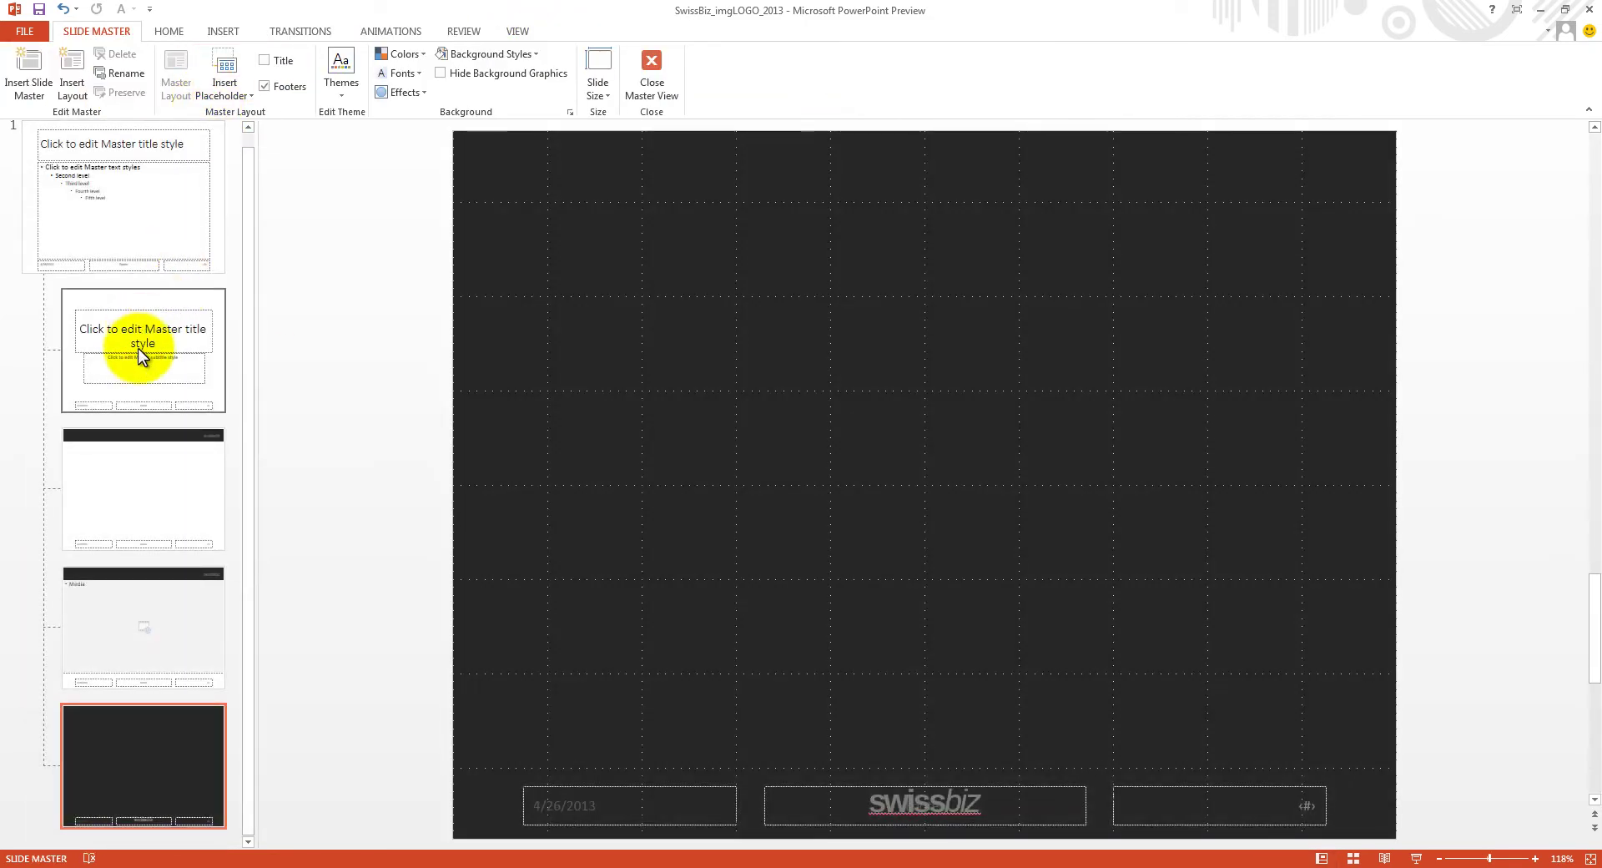
left_click(142, 471)
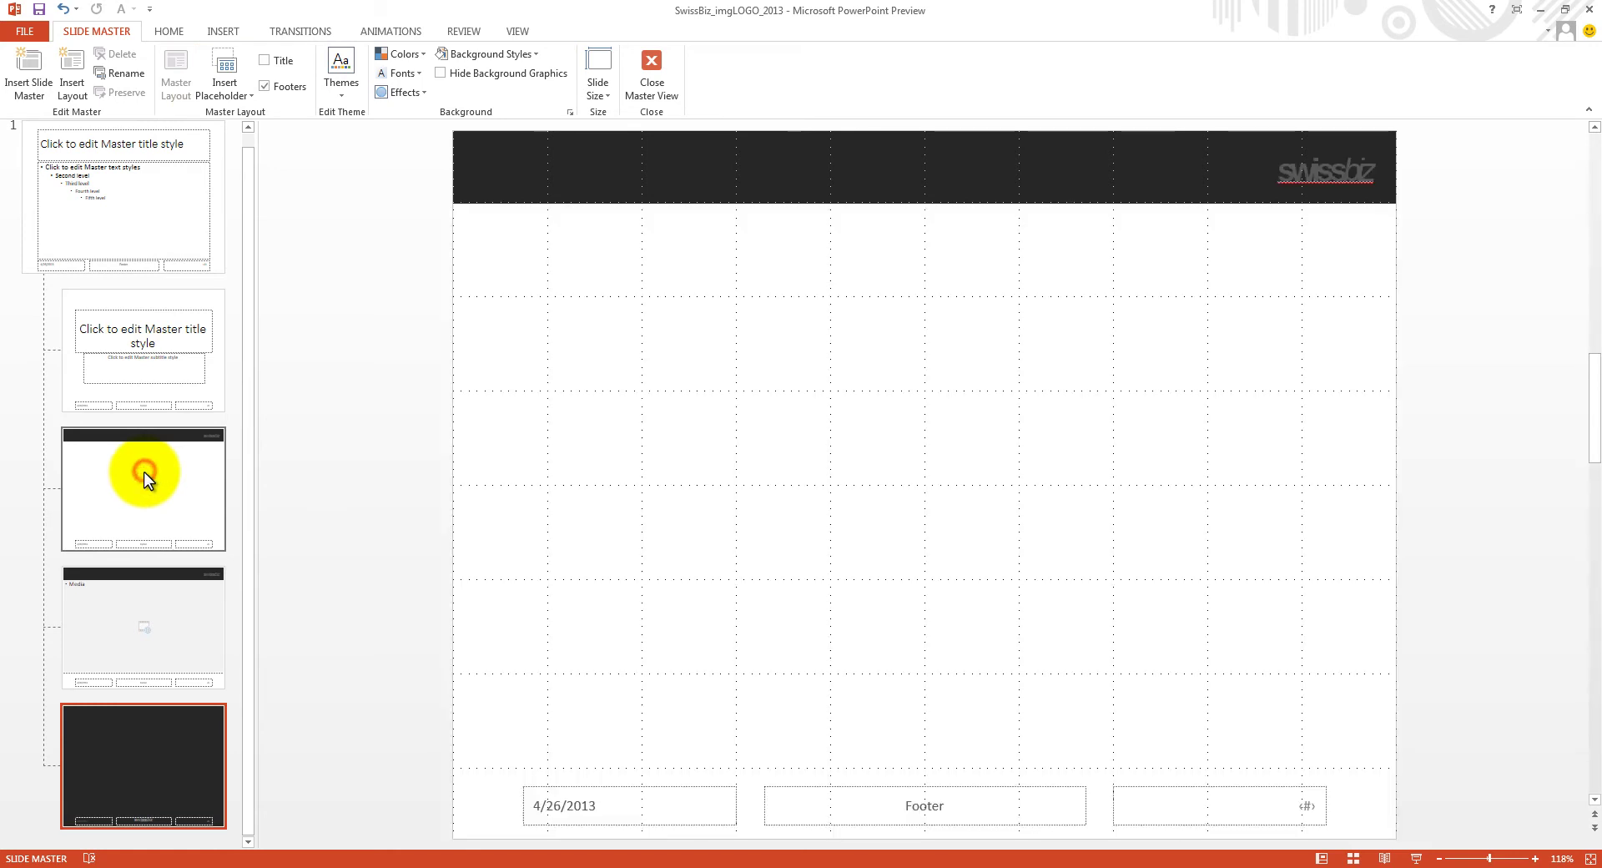
left_click(1318, 177)
left_click(1289, 265)
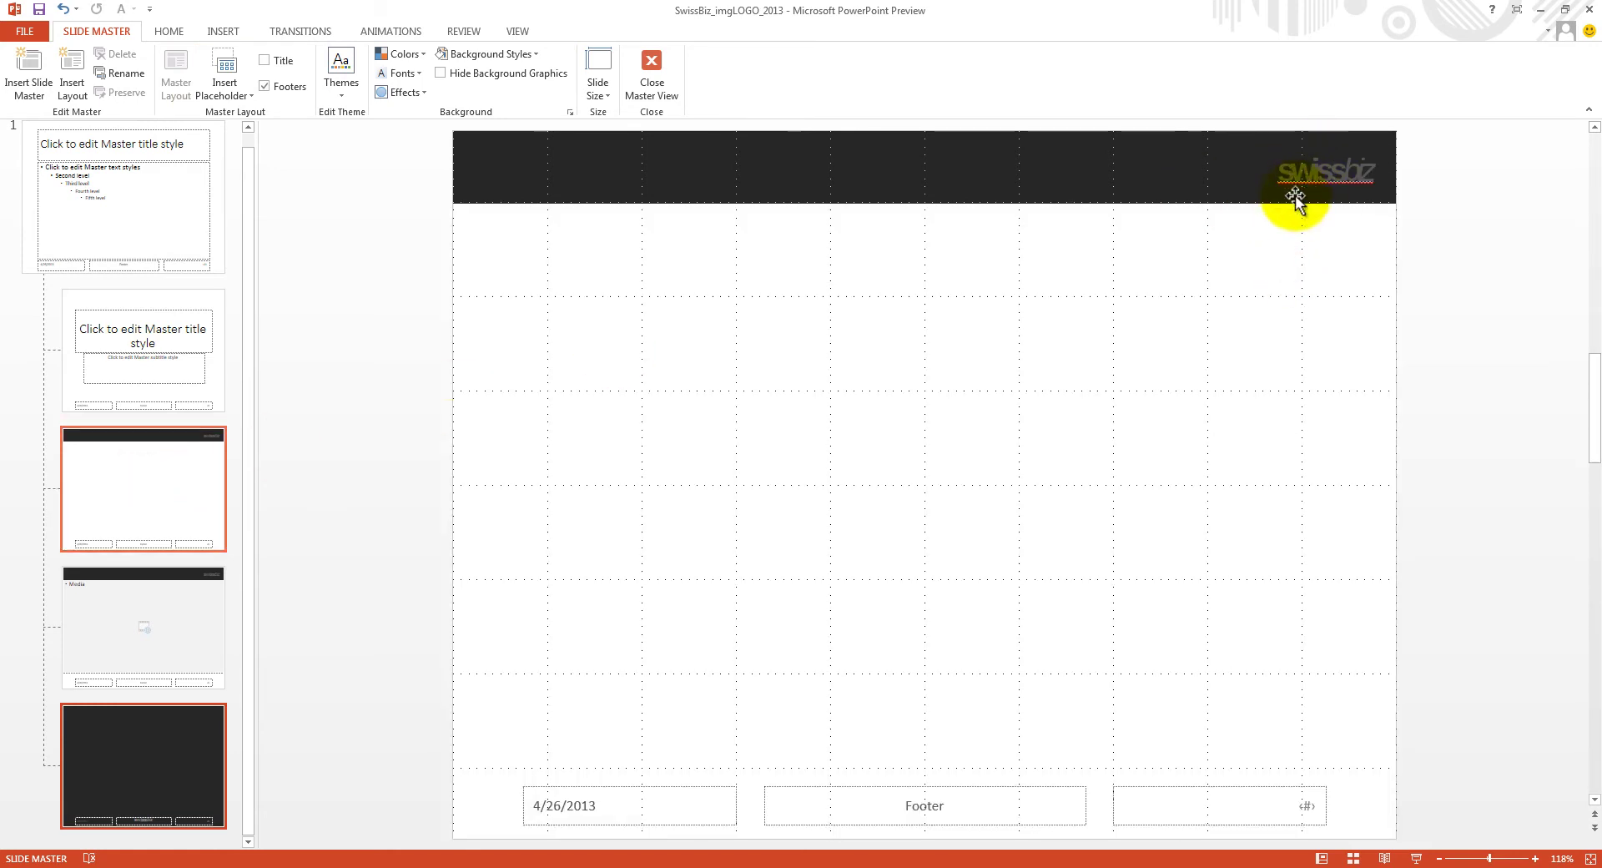
left_click(512, 249)
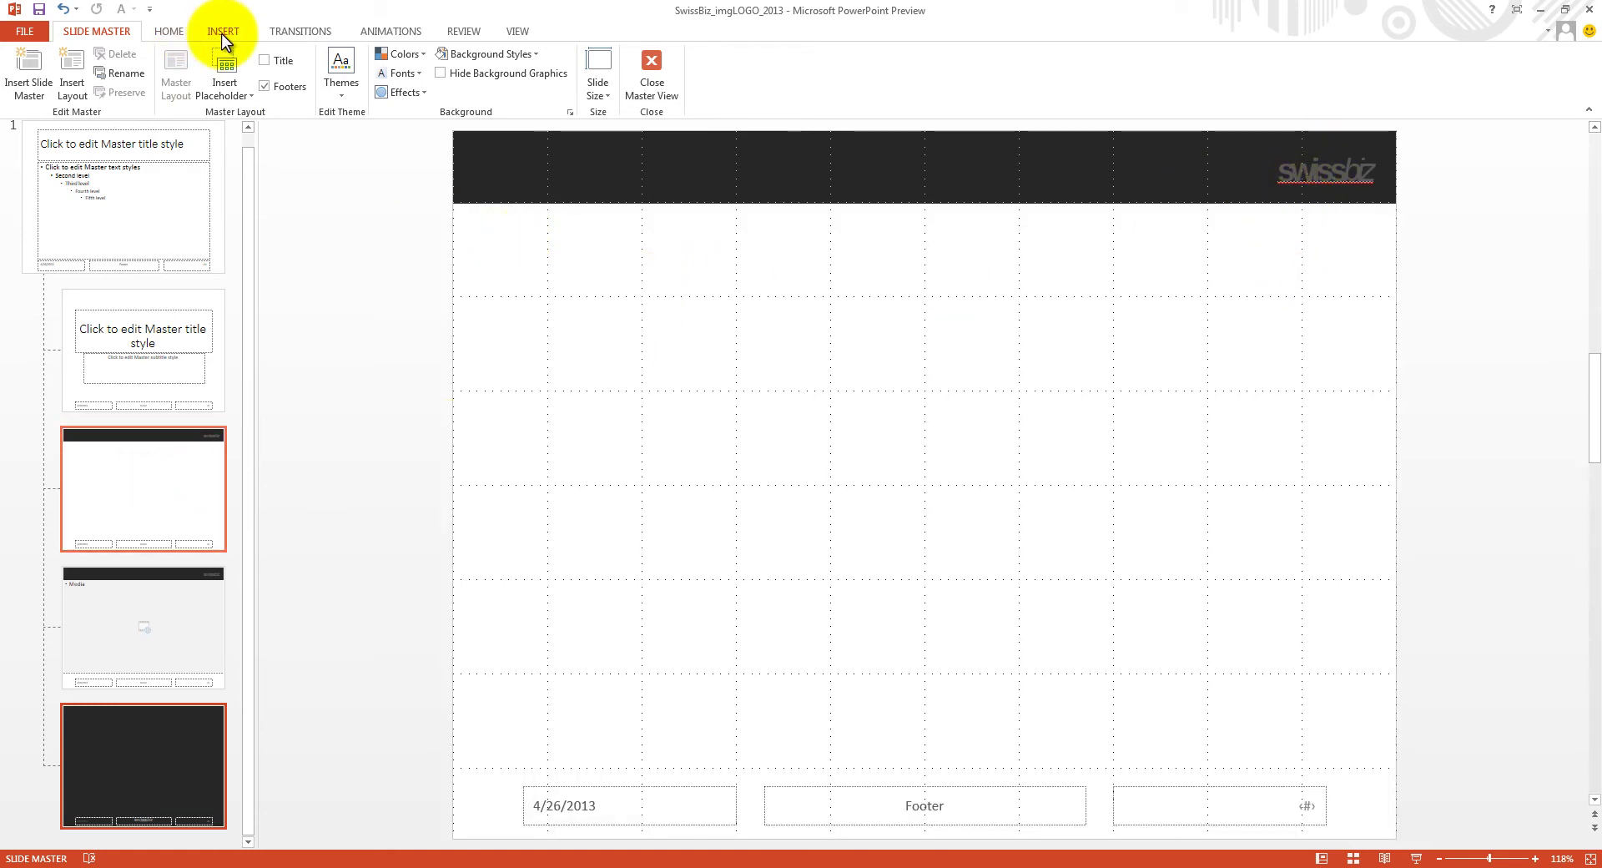
- Insert the logo_small picture onto the banner layout
left_click(223, 35)
left_click(107, 83)
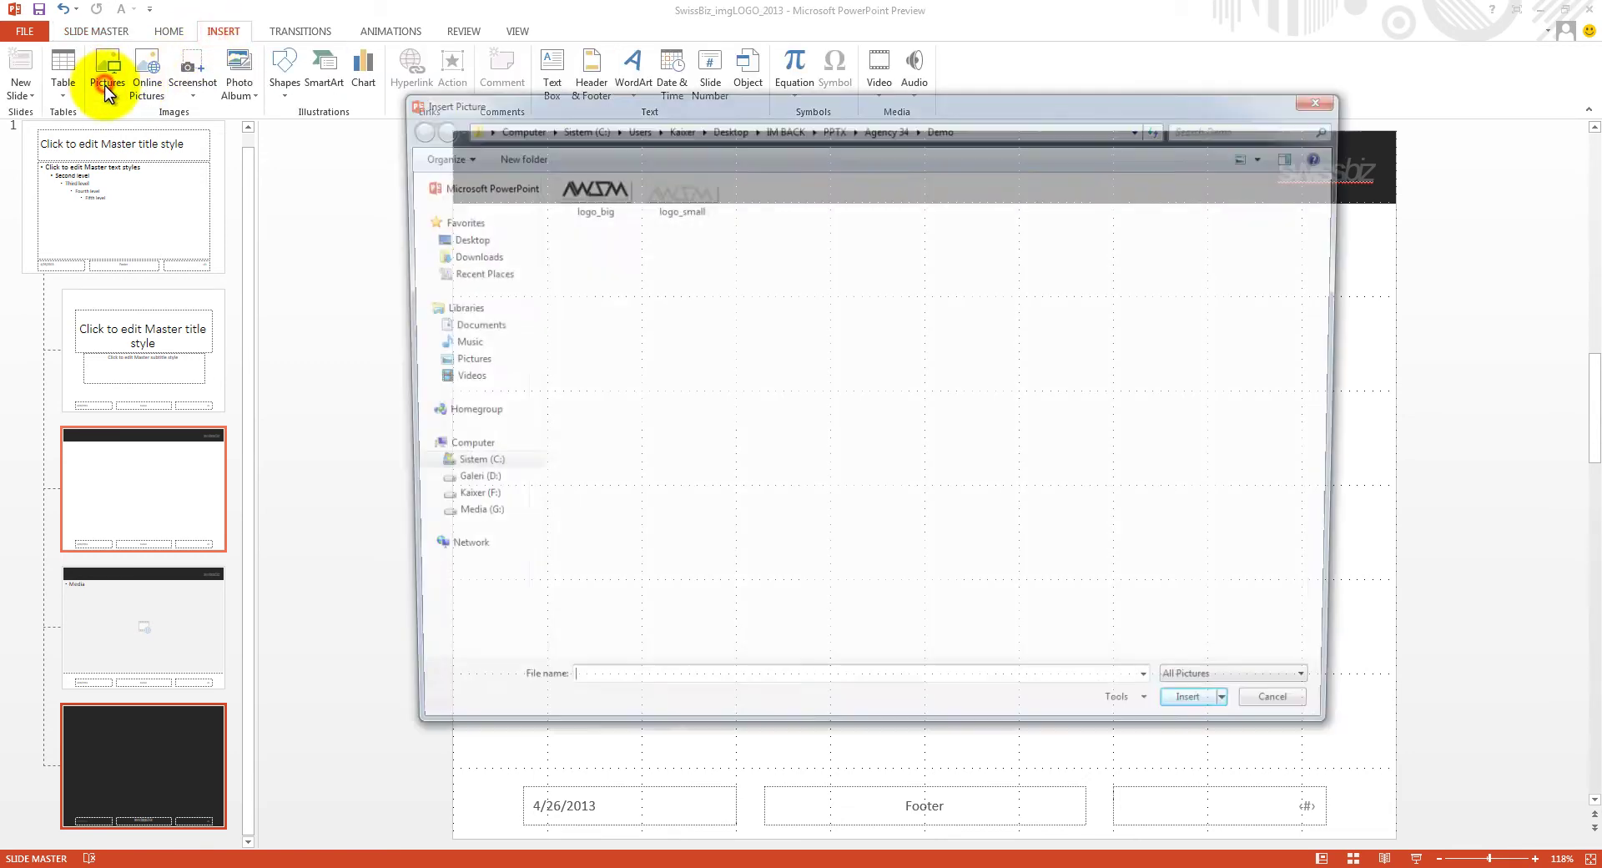
left_click(680, 198)
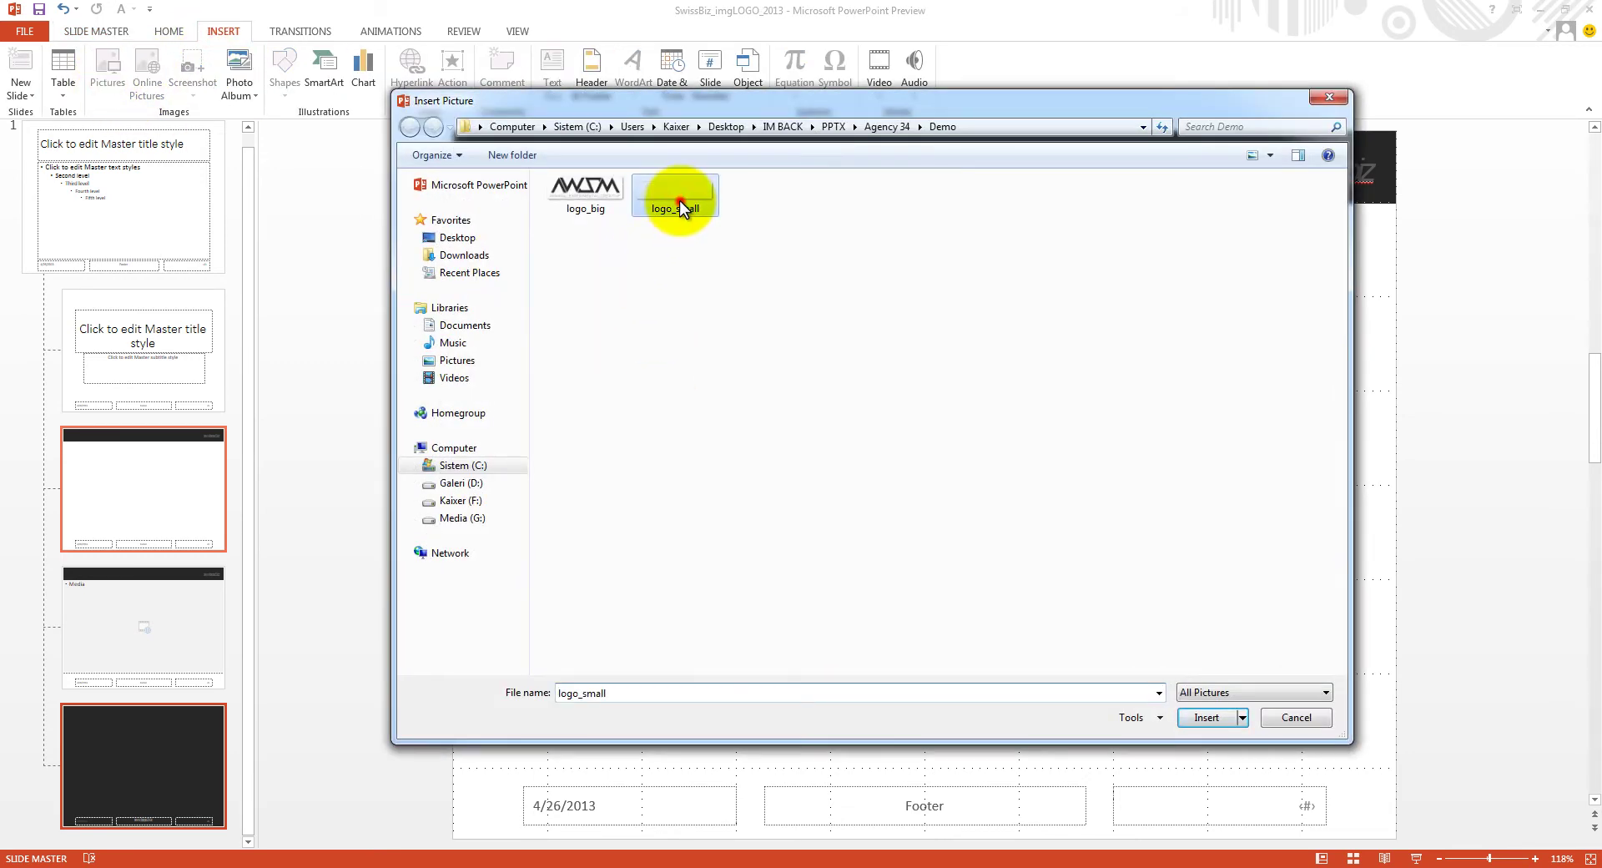
left_click(1206, 717)
- Delete the old swissbiz logo from the banner layout's header
left_click(1362, 197)
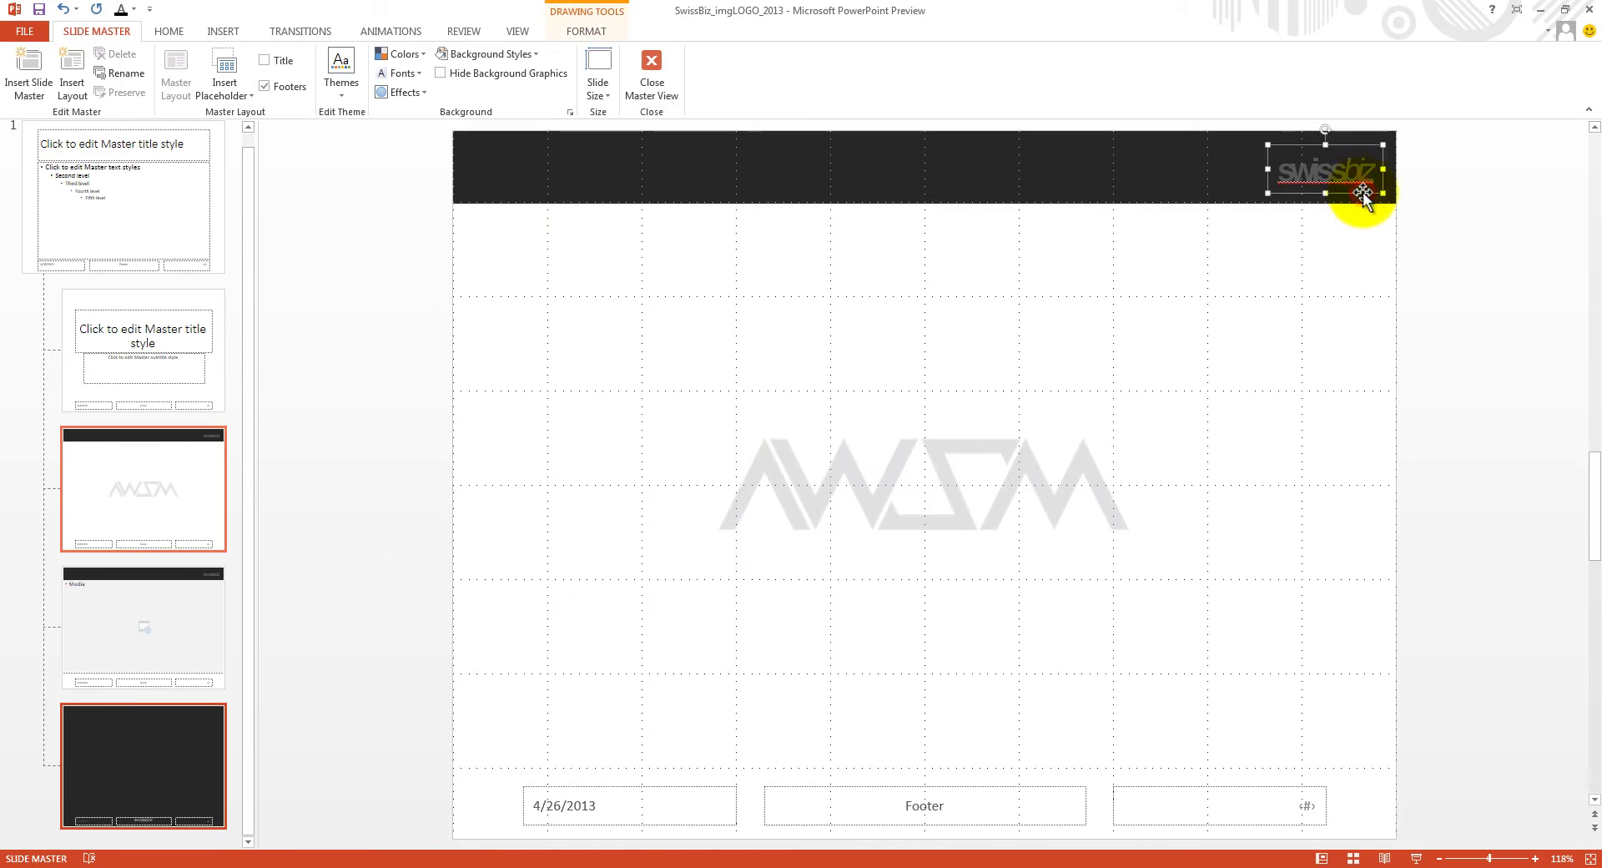
right_click(1363, 197)
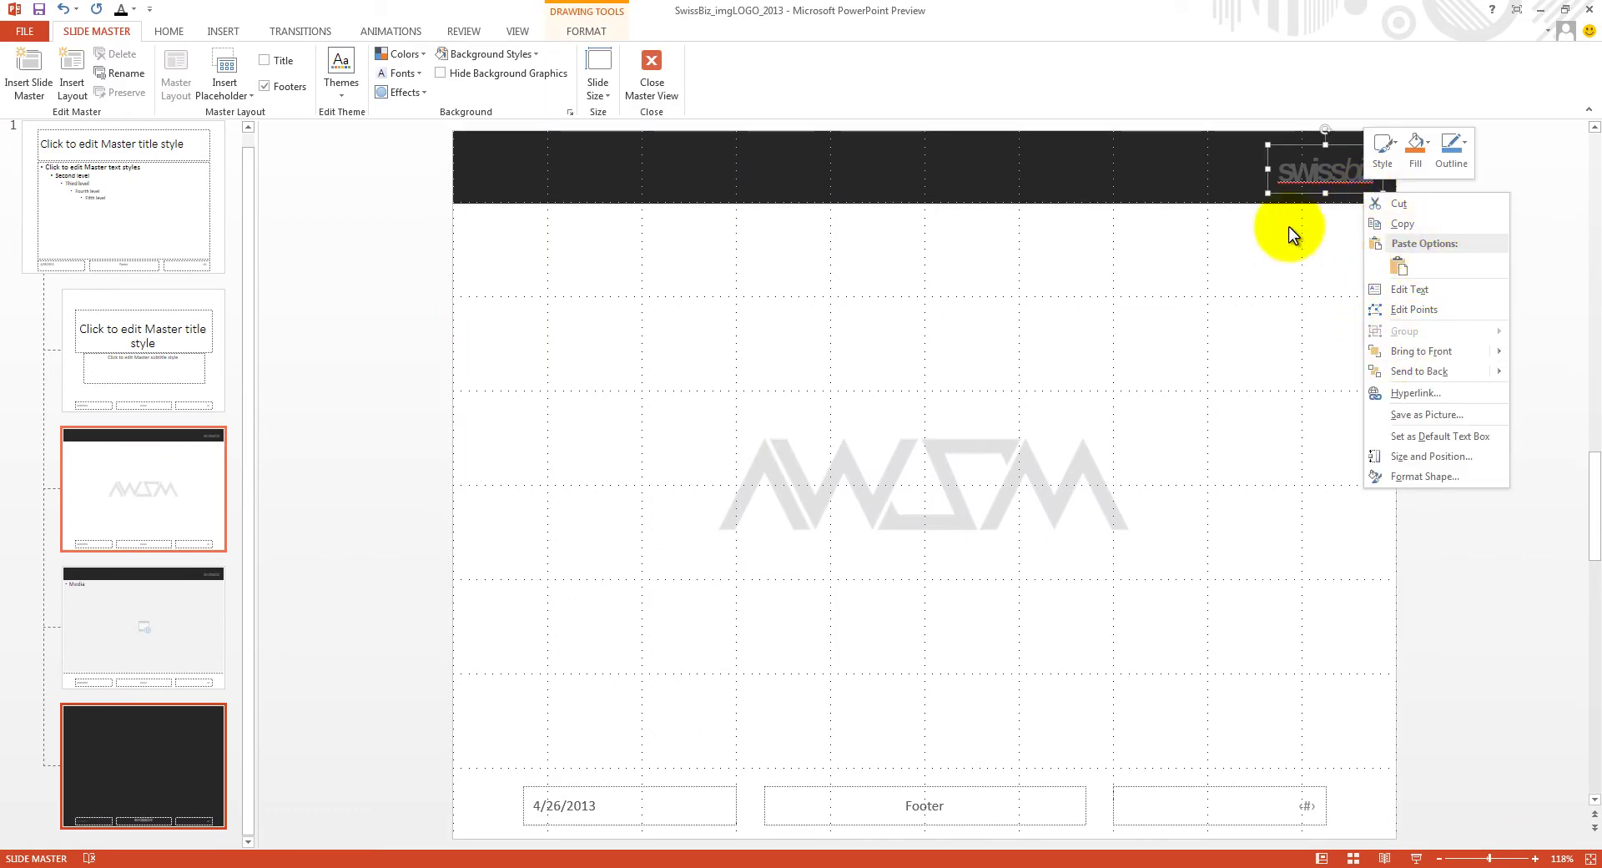
key("Escape")
key("Delete")
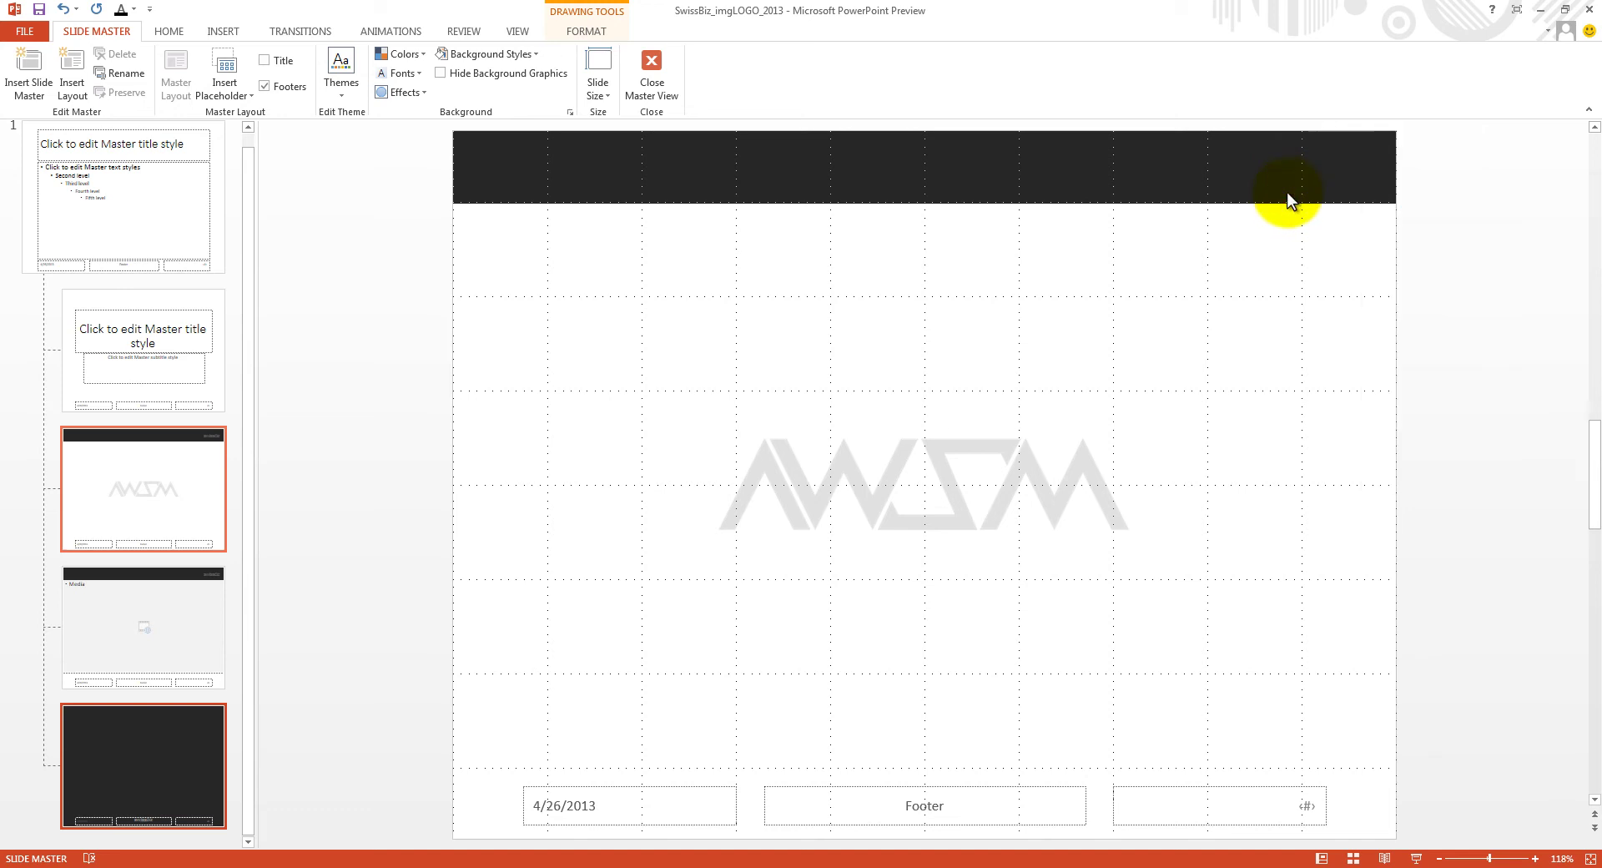
- Move the AWSM logo onto the dark top banner and shrink it to the right end
left_click(1031, 468)
left_click_drag(1031, 433, 1031, 152)
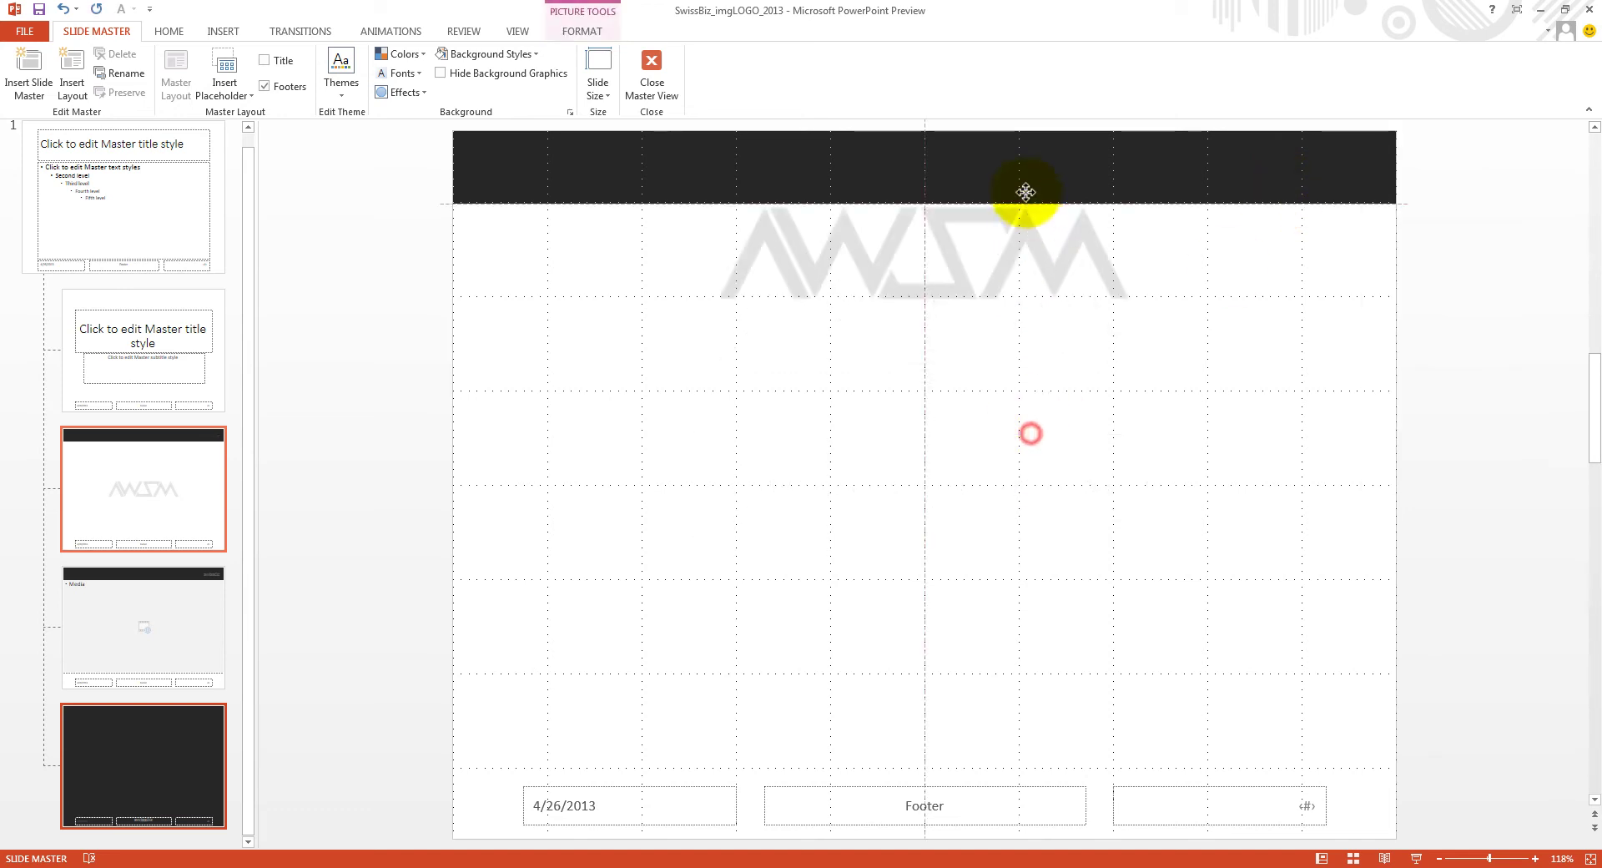
mouse_move(699, 254)
left_mouse_down()
mouse_move(993, 178)
mouse_move(1343, 180)
left_mouse_up()
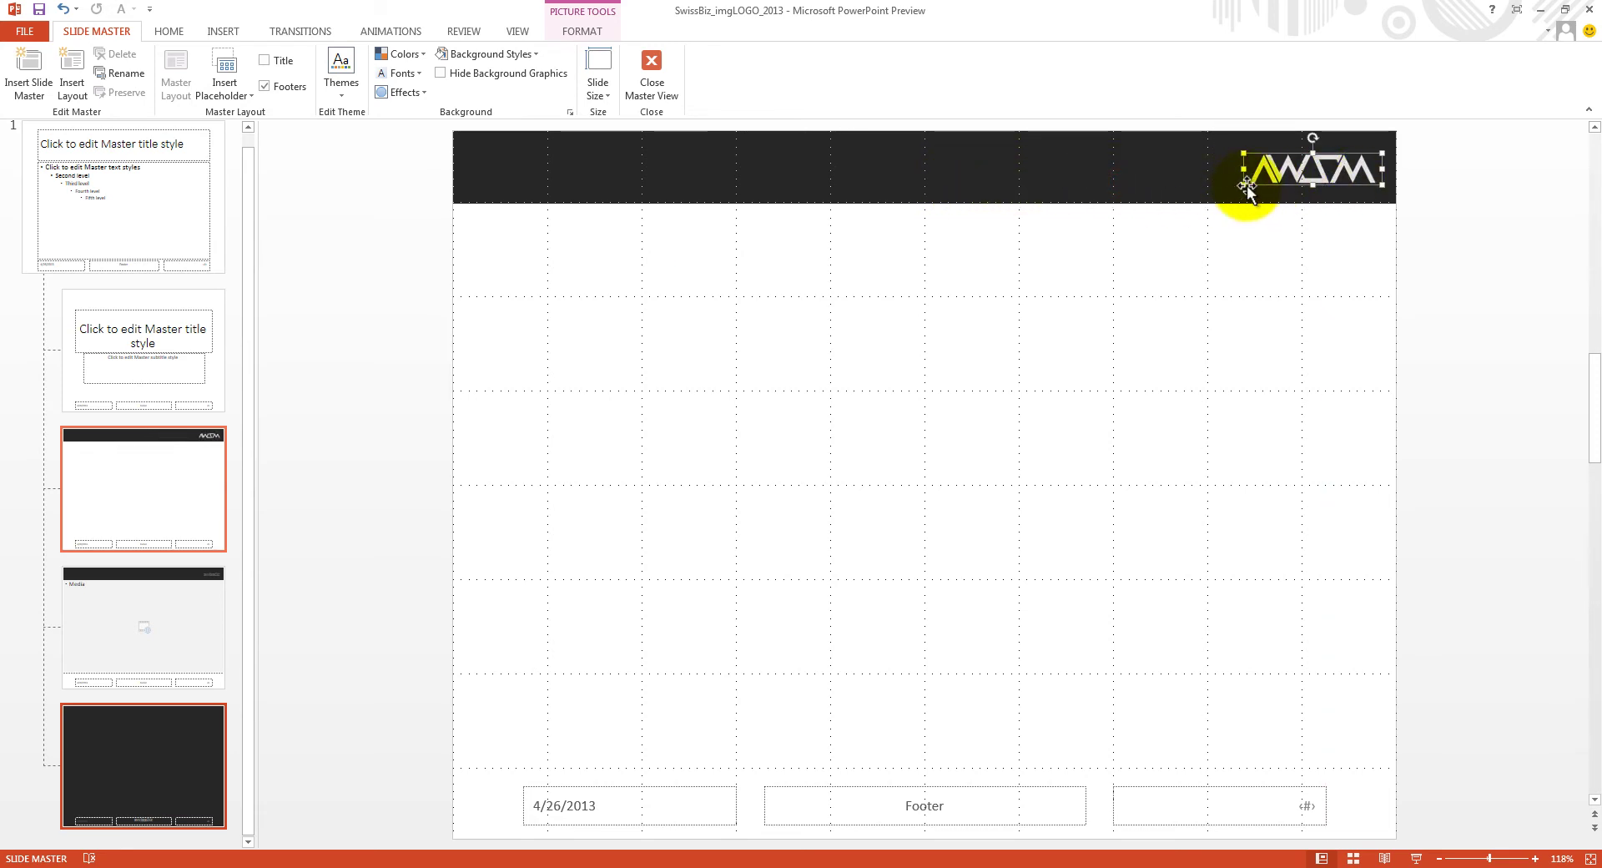
left_click_drag(1240, 185, 1266, 177)
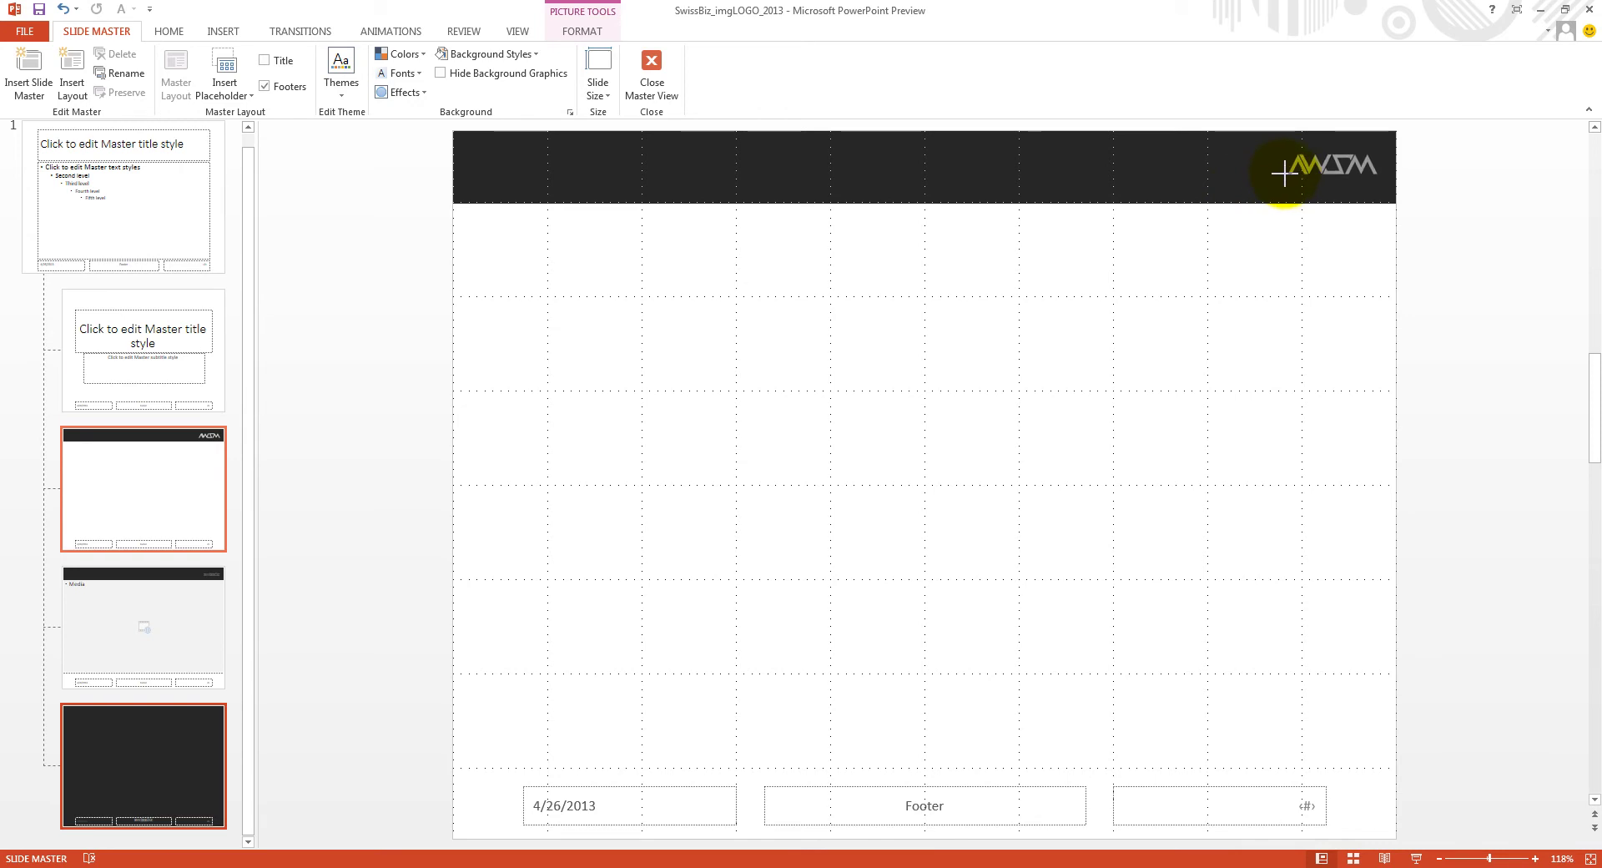
left_click_drag(1337, 180, 1338, 182)
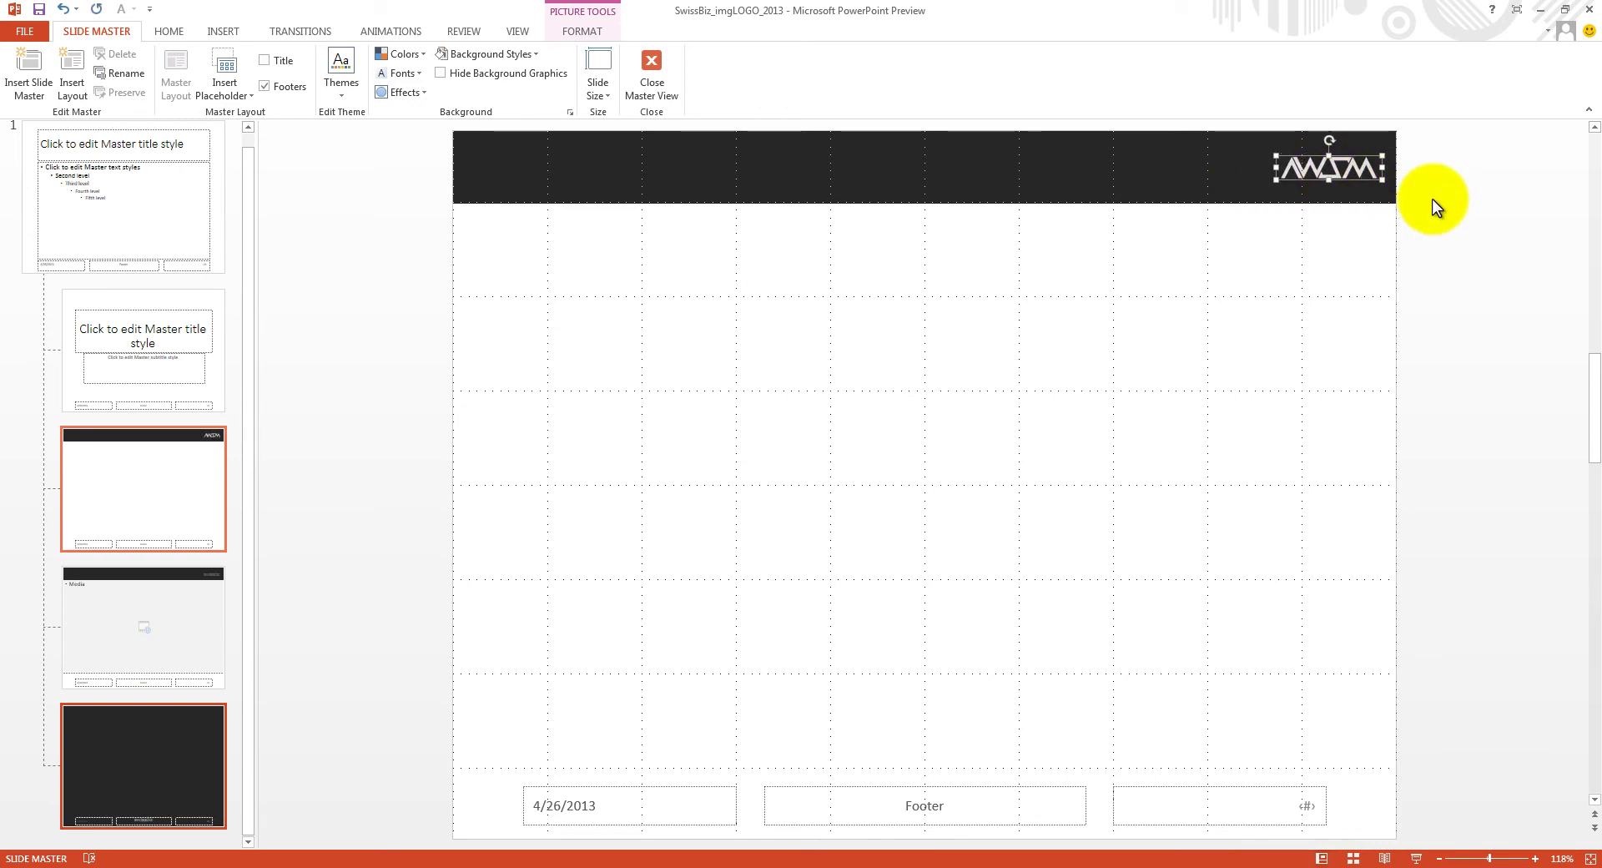
- Copy the AWSM logo and paste it into the Media layout's header
right_click(1339, 181)
left_click(1380, 211)
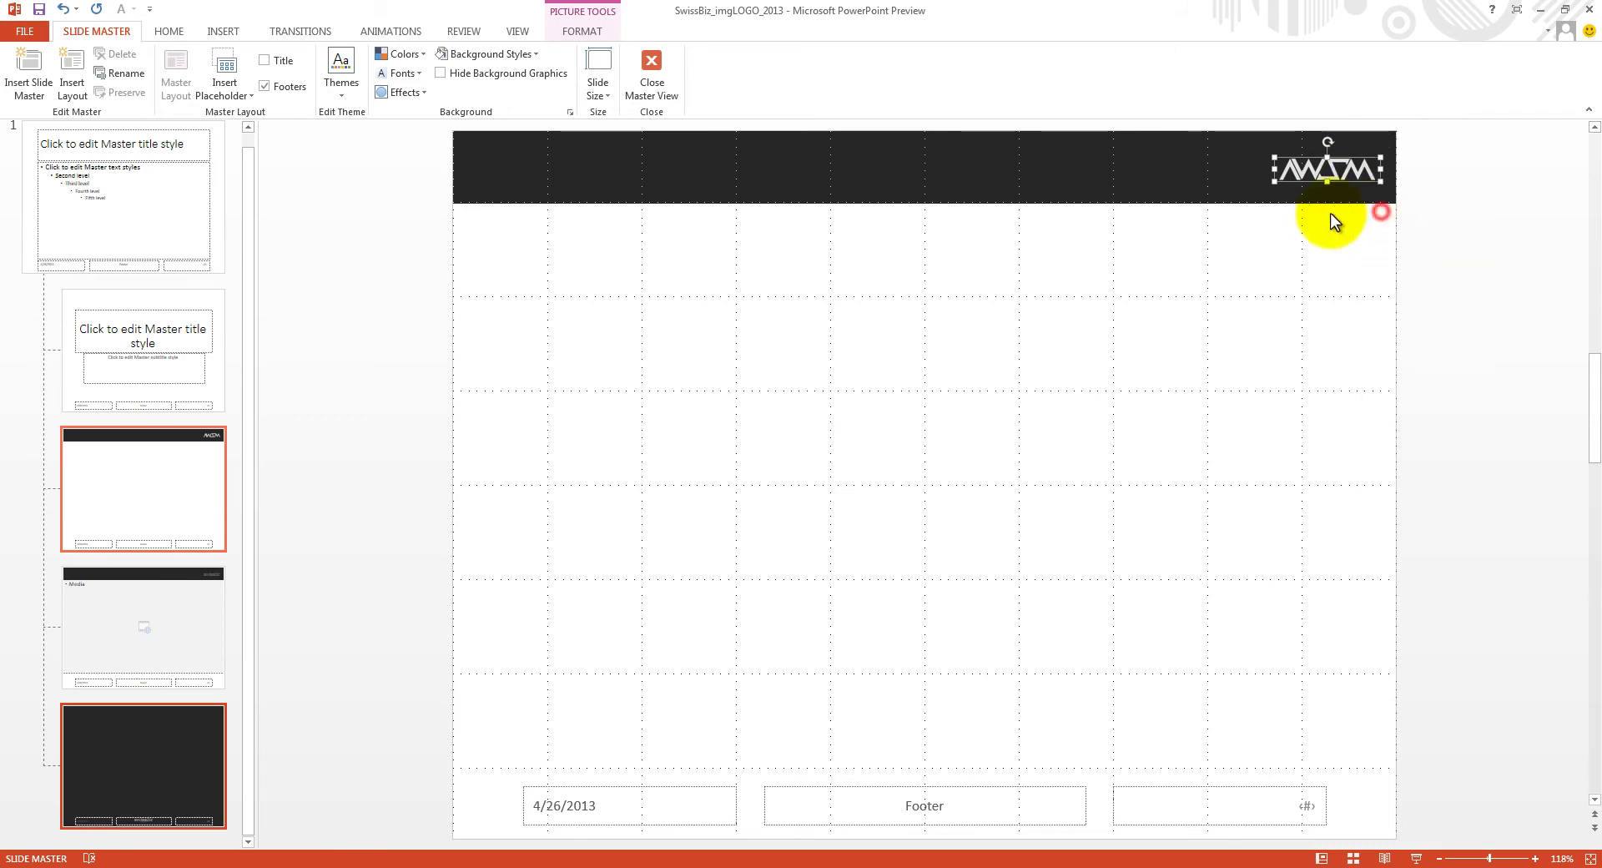
left_click(161, 586)
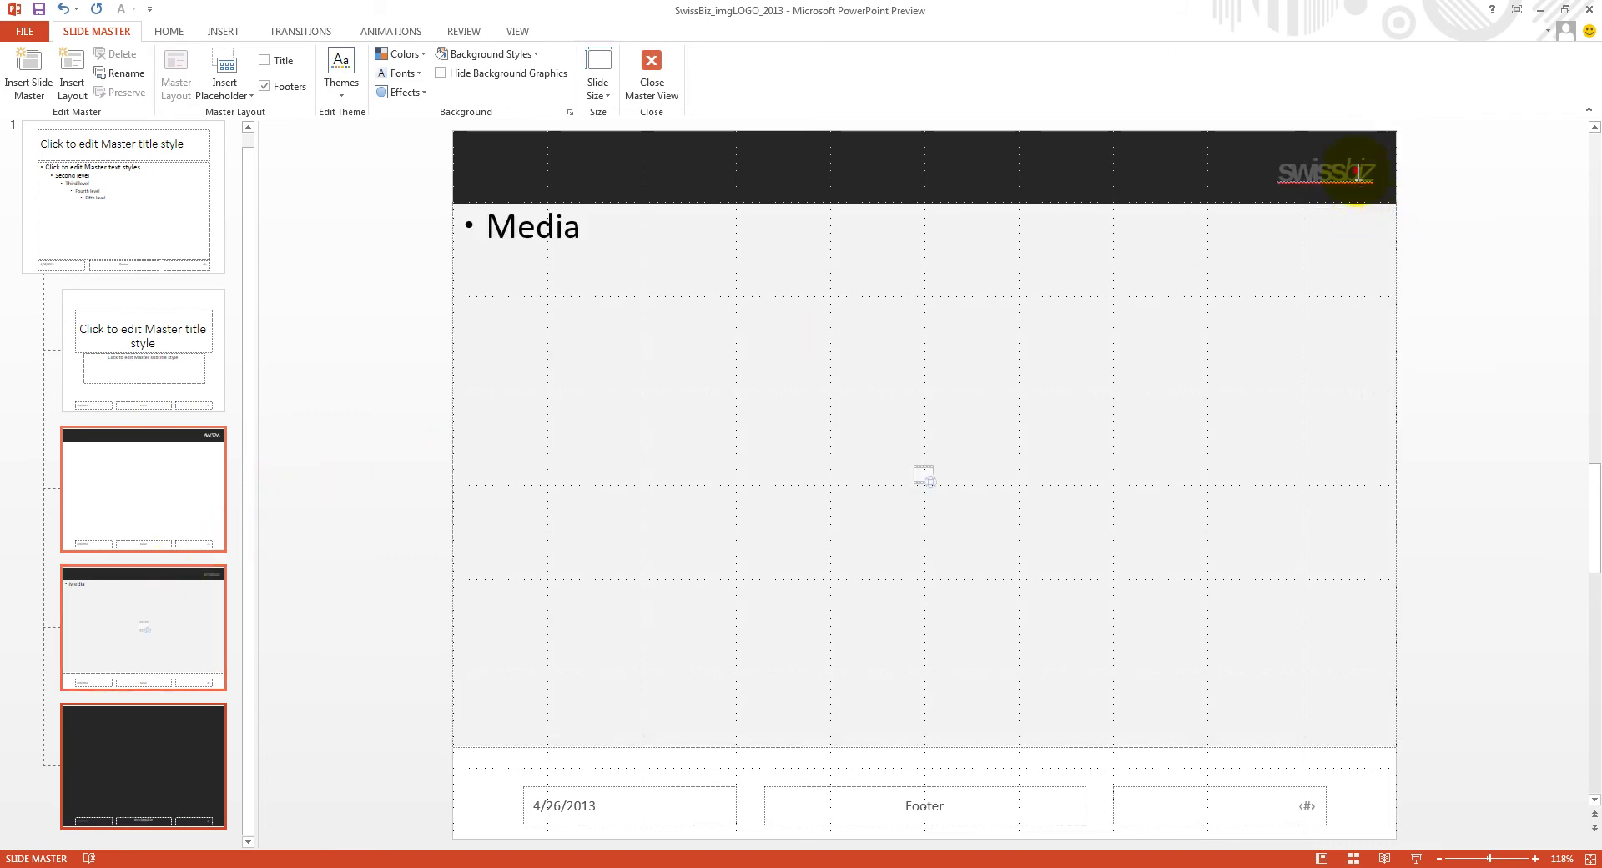
key("ctrl+v")
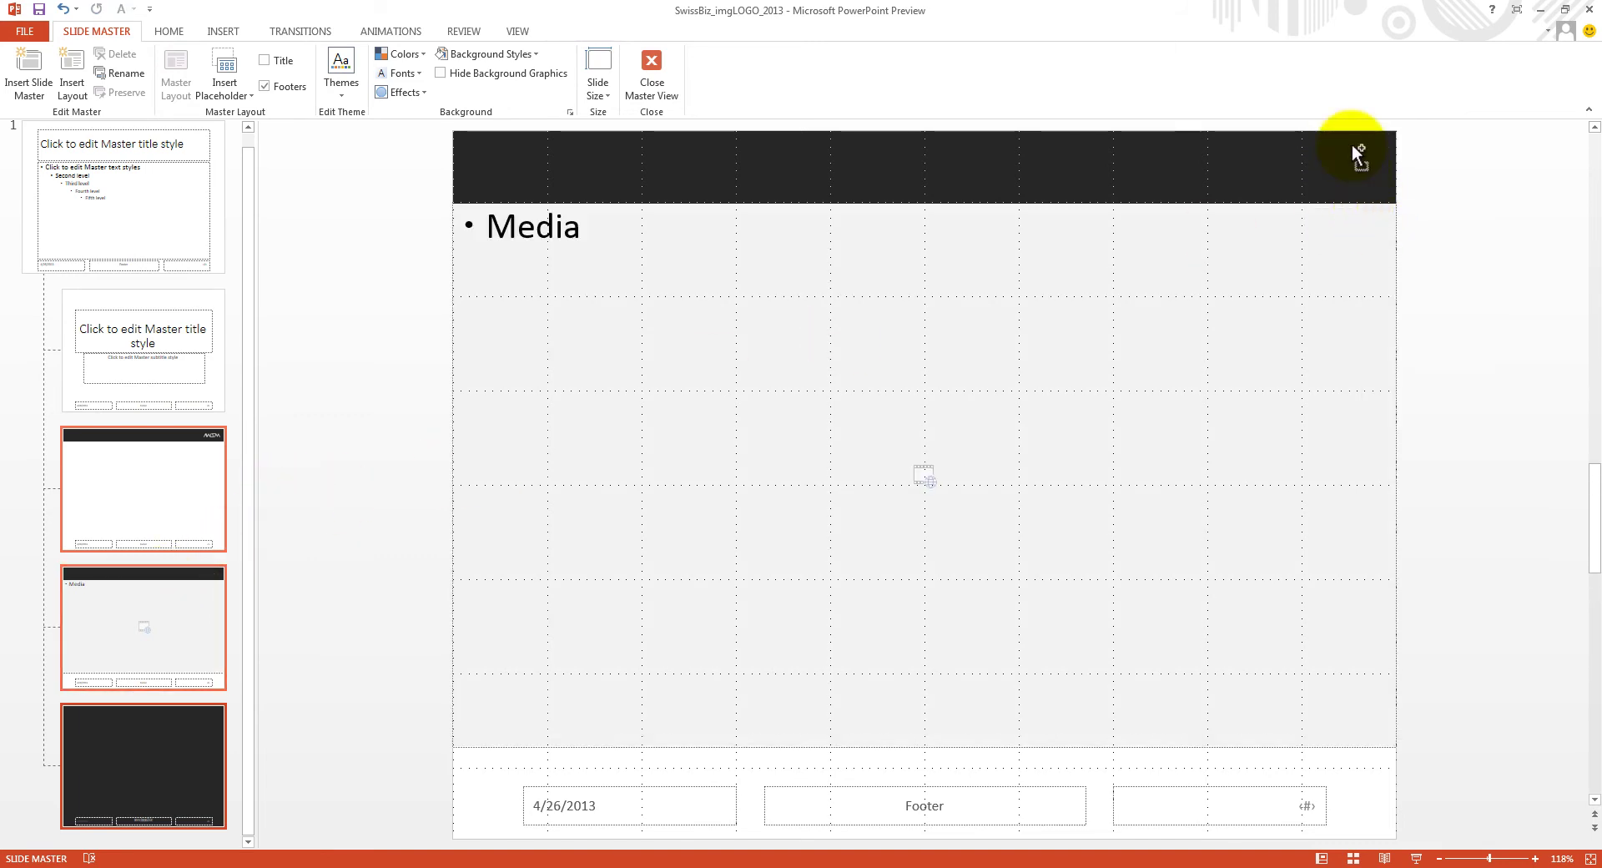
key("ctrl+v")
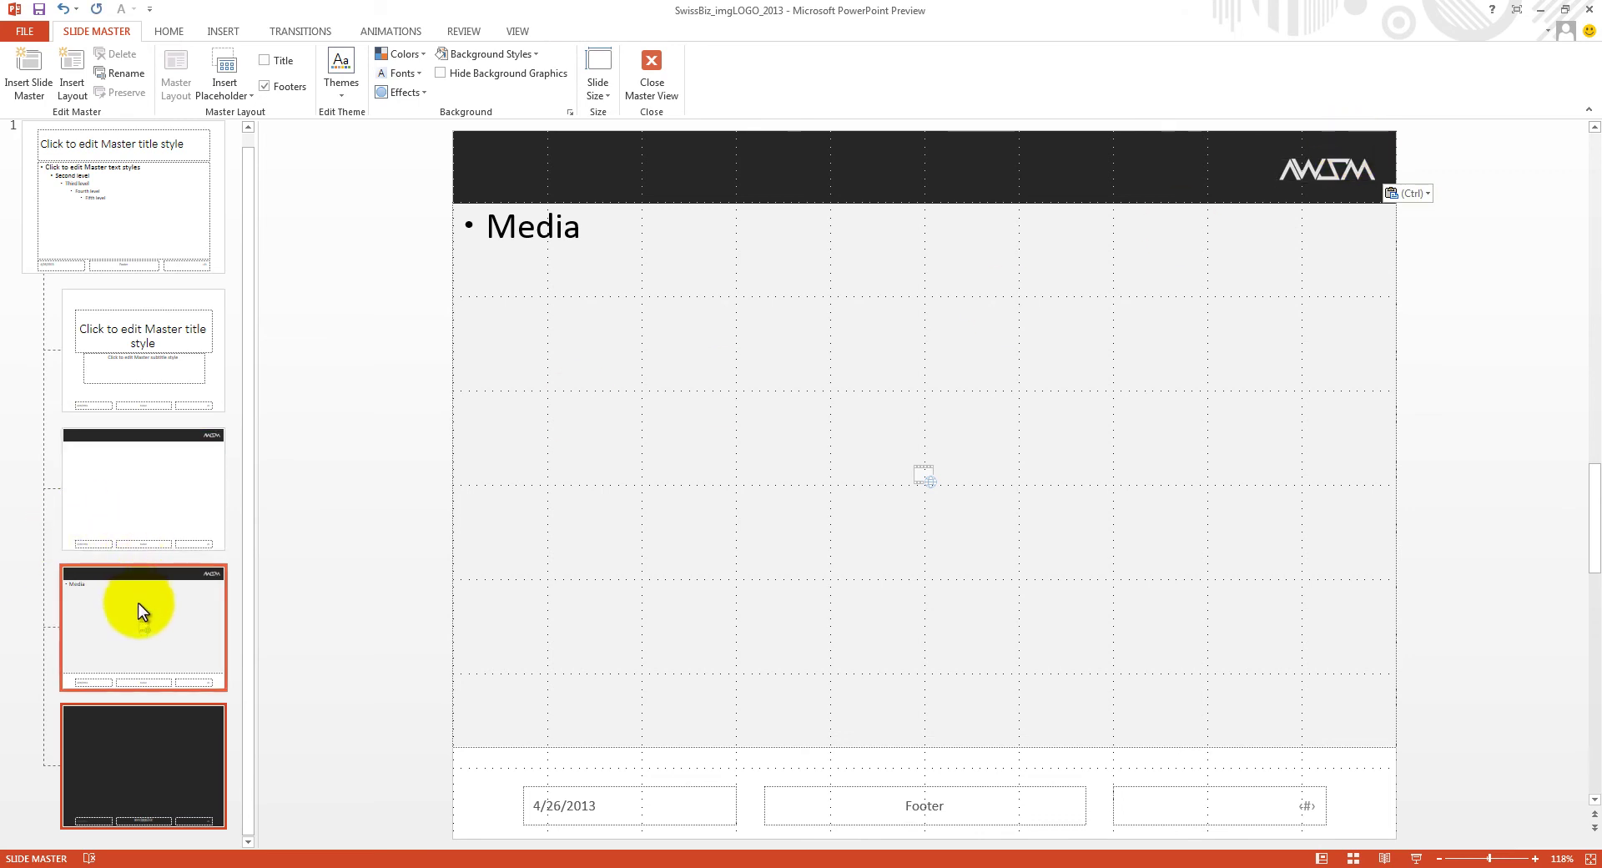
left_click(130, 729)
- Delete the dark layout's footer swissbiz logo and paste the AWSM logo into the footer centre
left_click(167, 740)
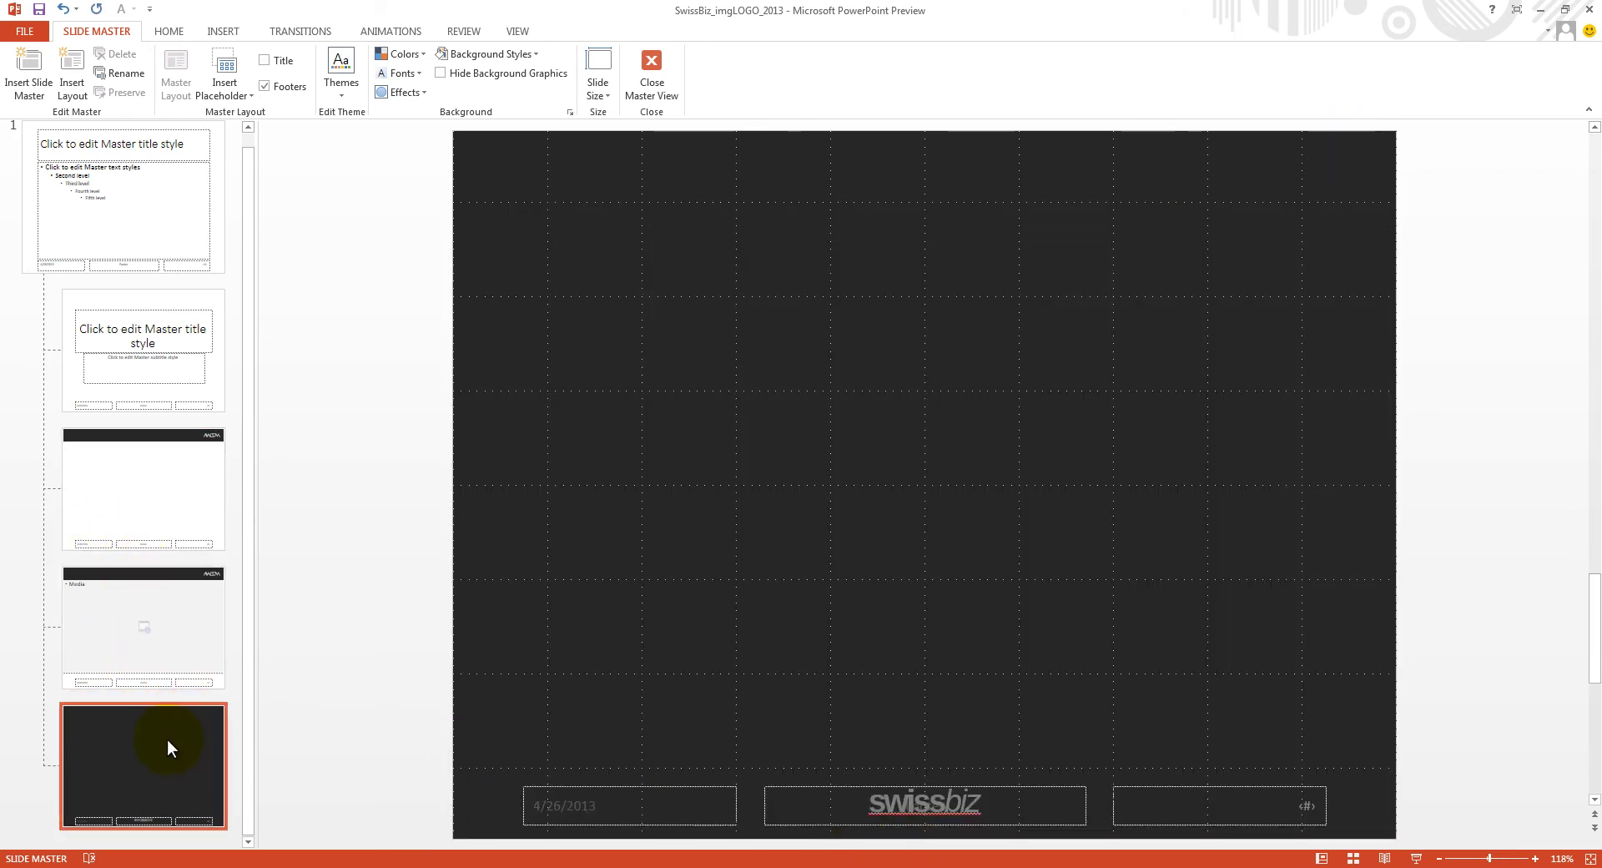
left_click(936, 808)
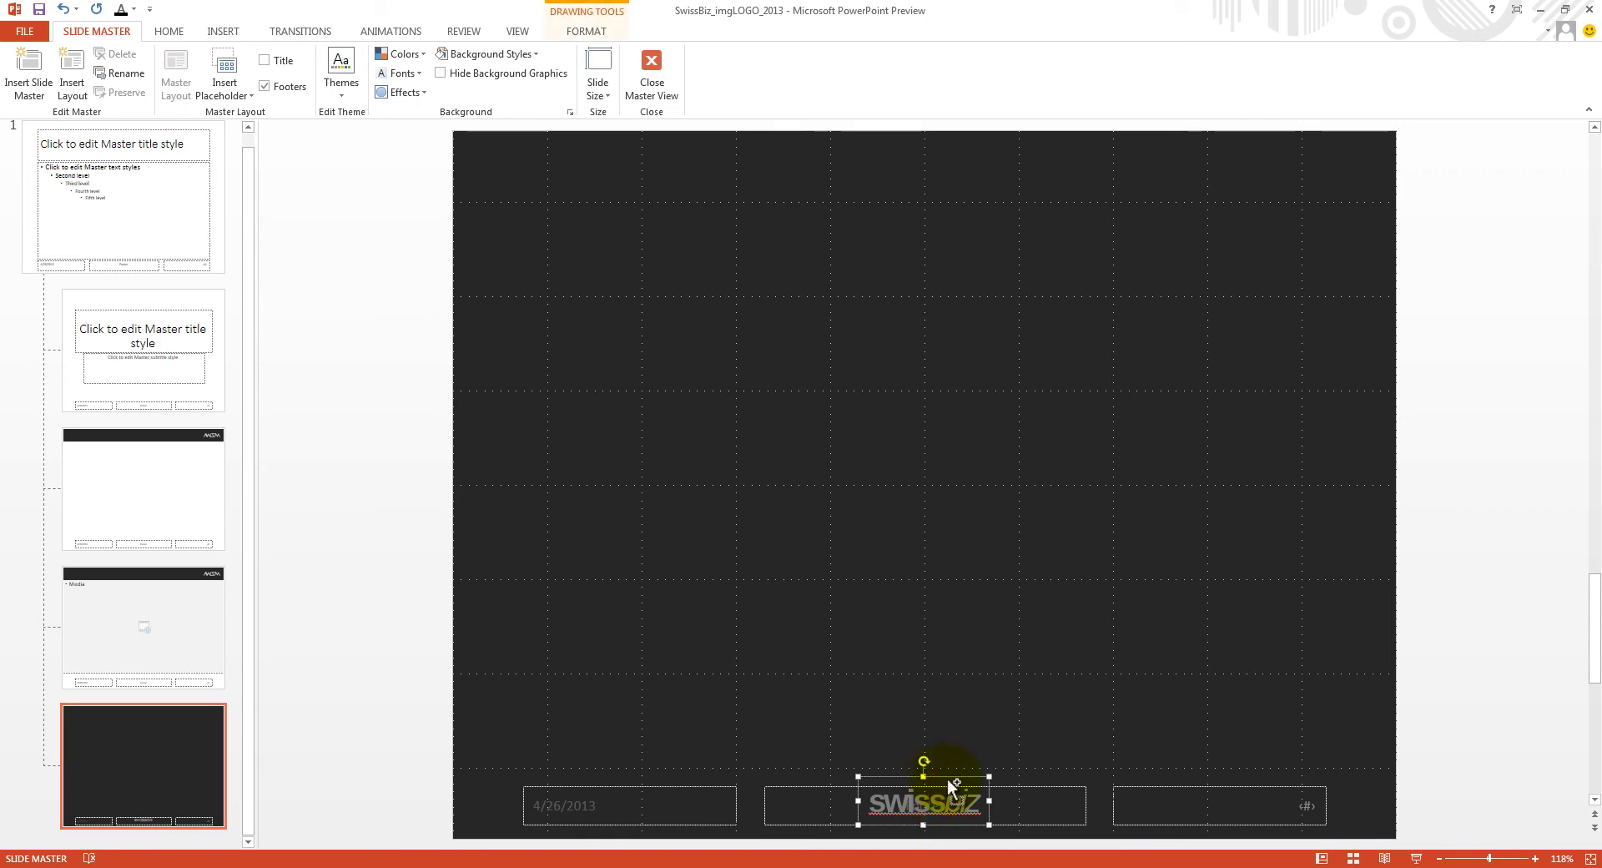
key("Delete")
left_click(909, 601)
key("ctrl+v")
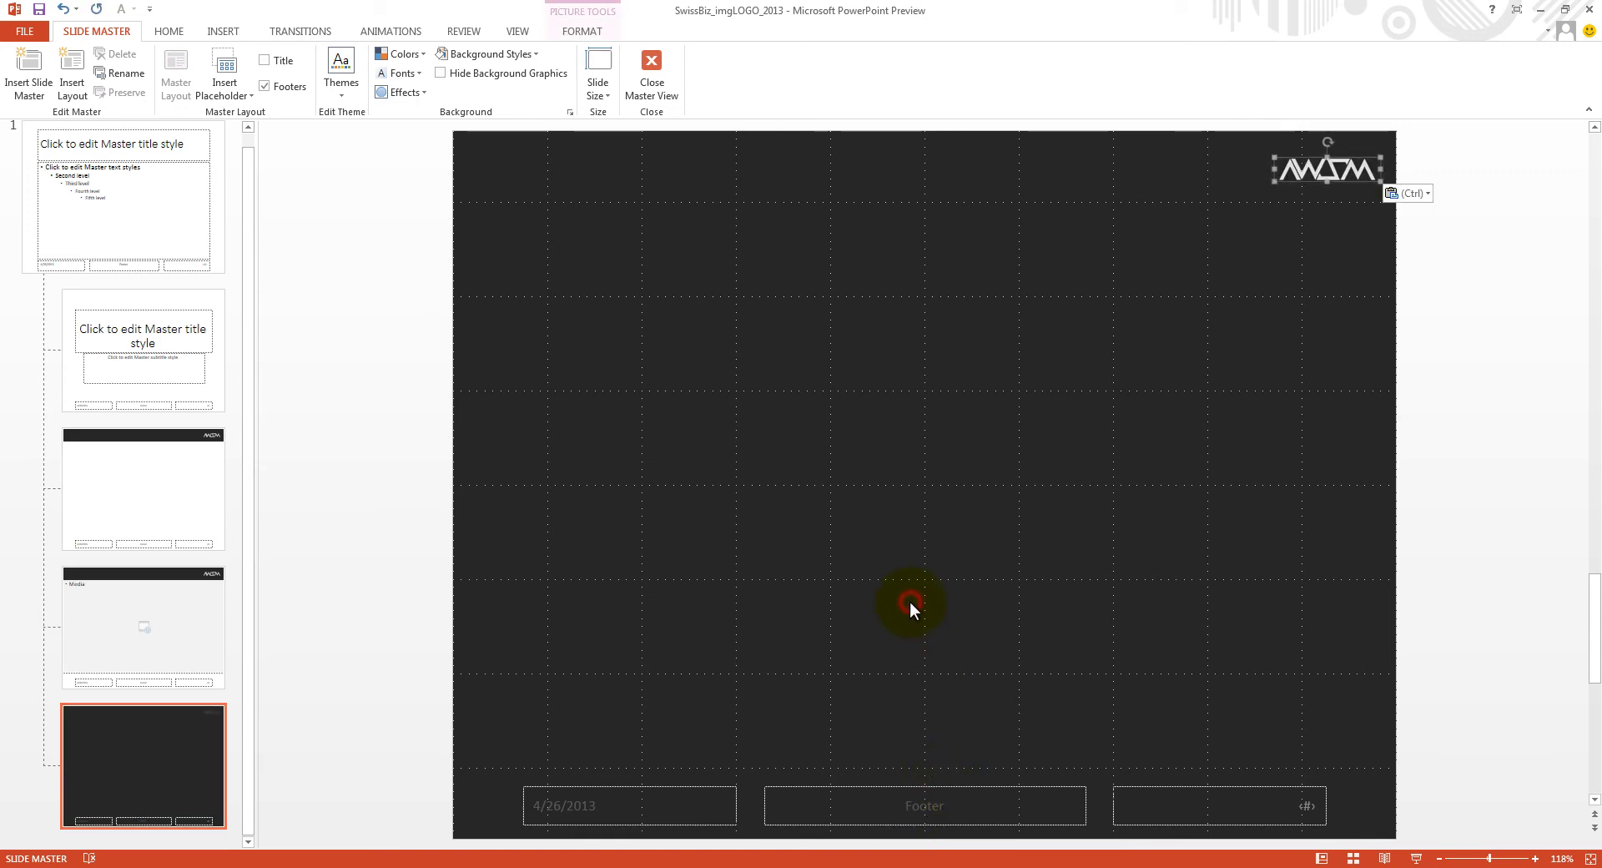
left_click_drag(1317, 185, 1019, 514)
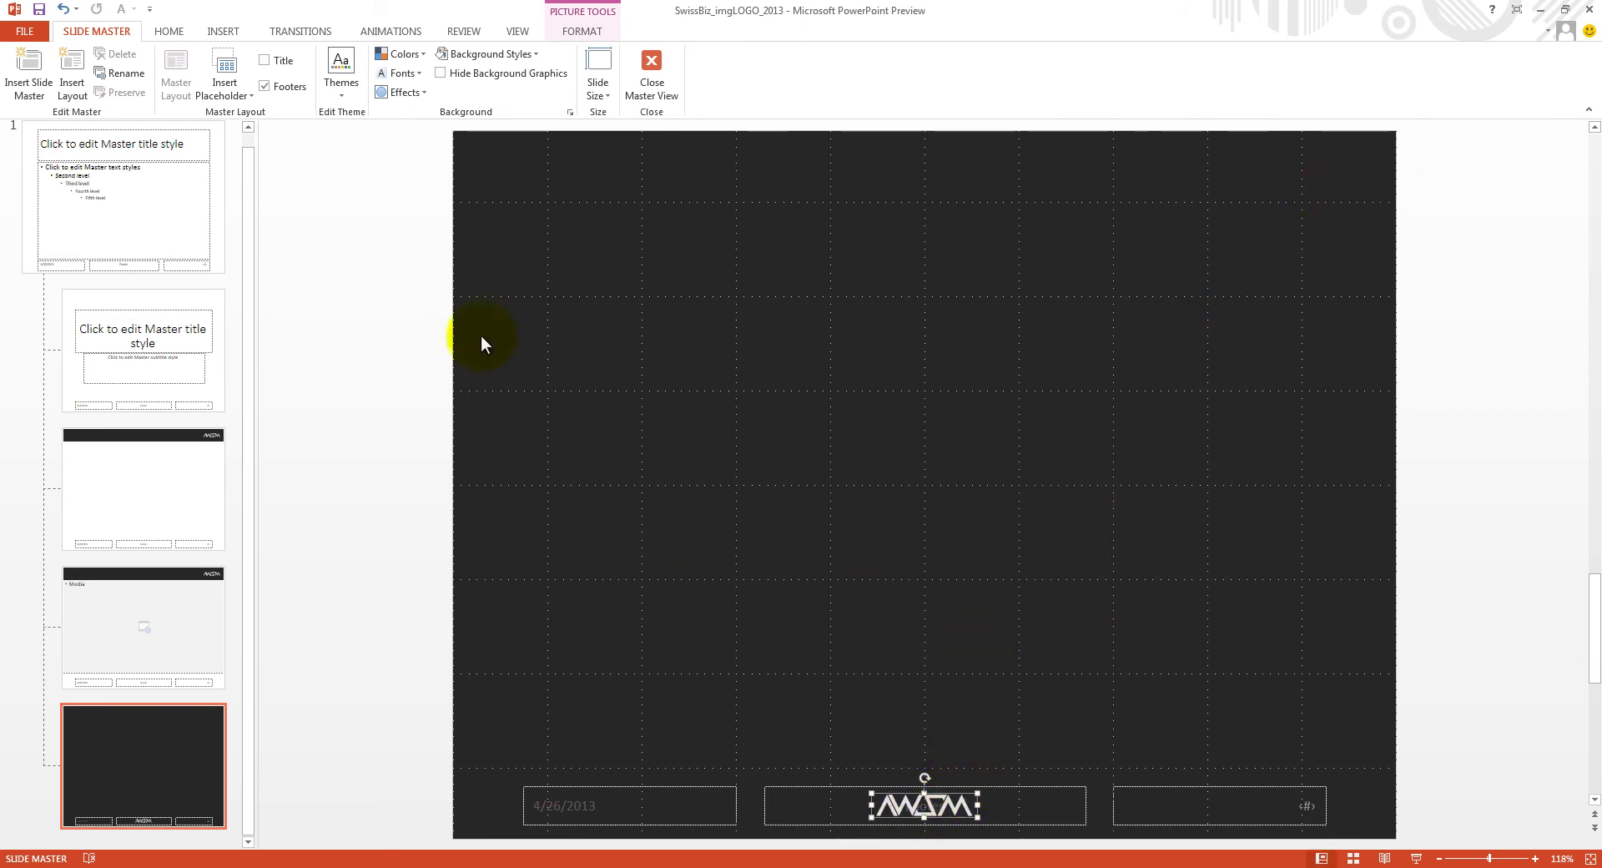
left_click(399, 31)
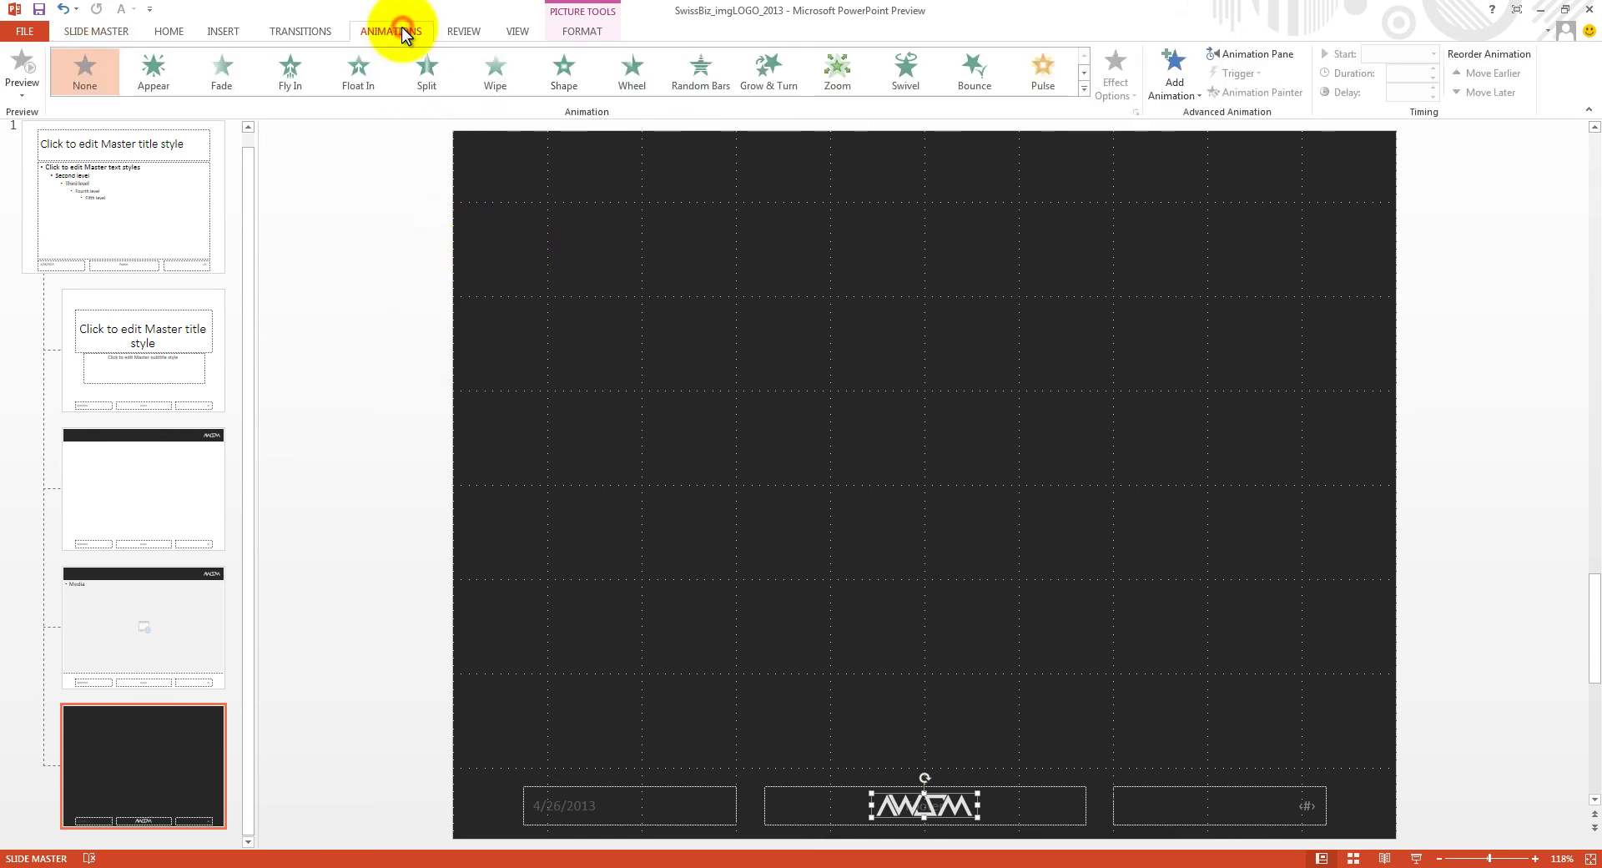
- Give the footer logo a Fly In animation lasting 0.75 s with a smooth end, and preview it
left_click(289, 66)
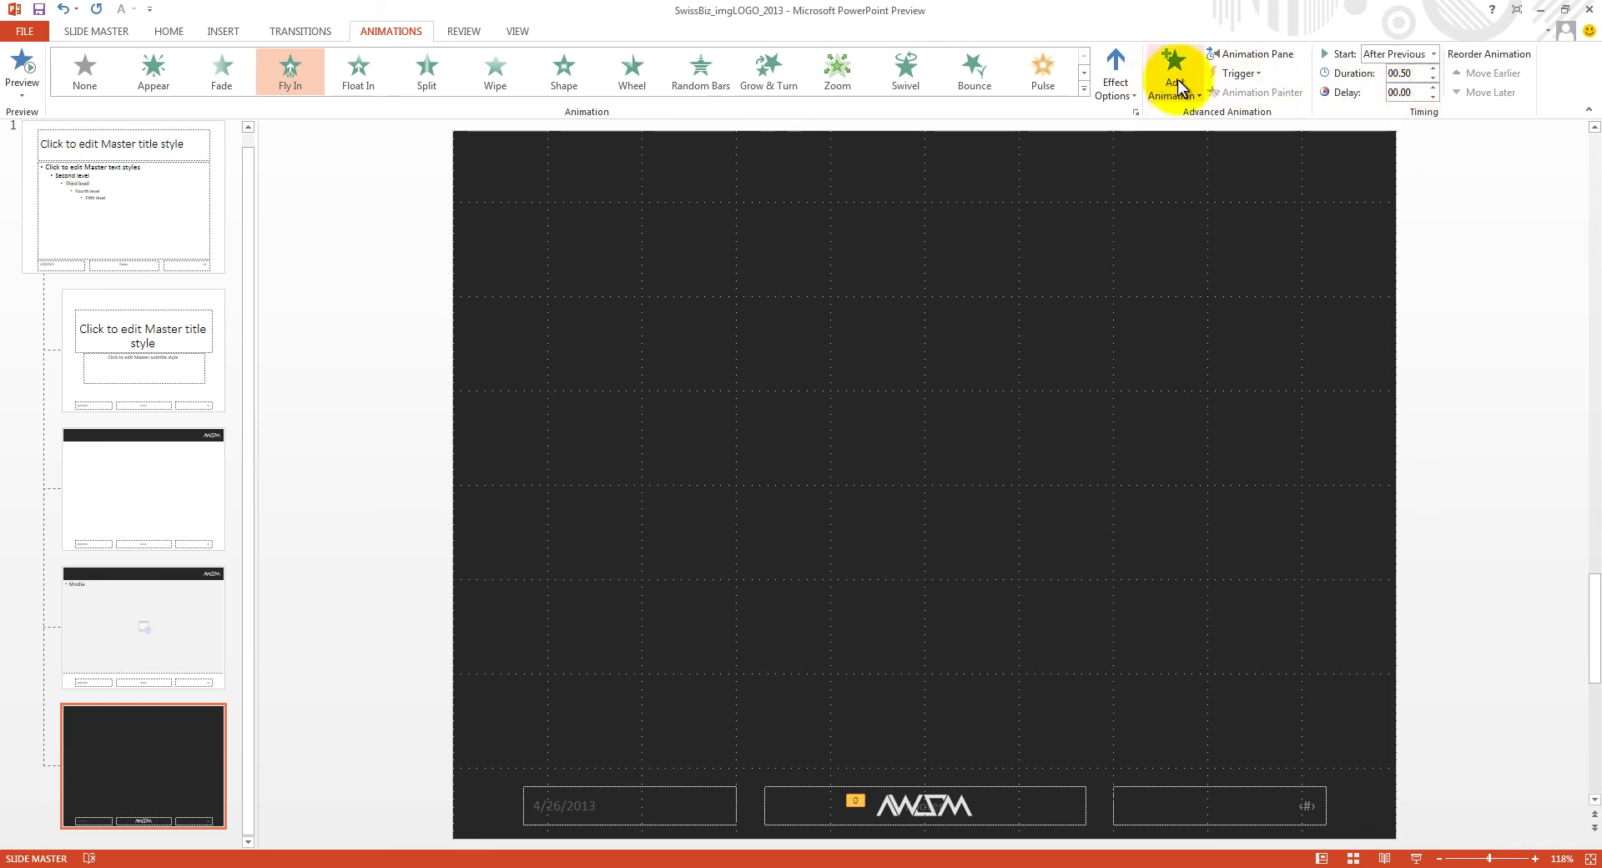
left_click(1255, 53)
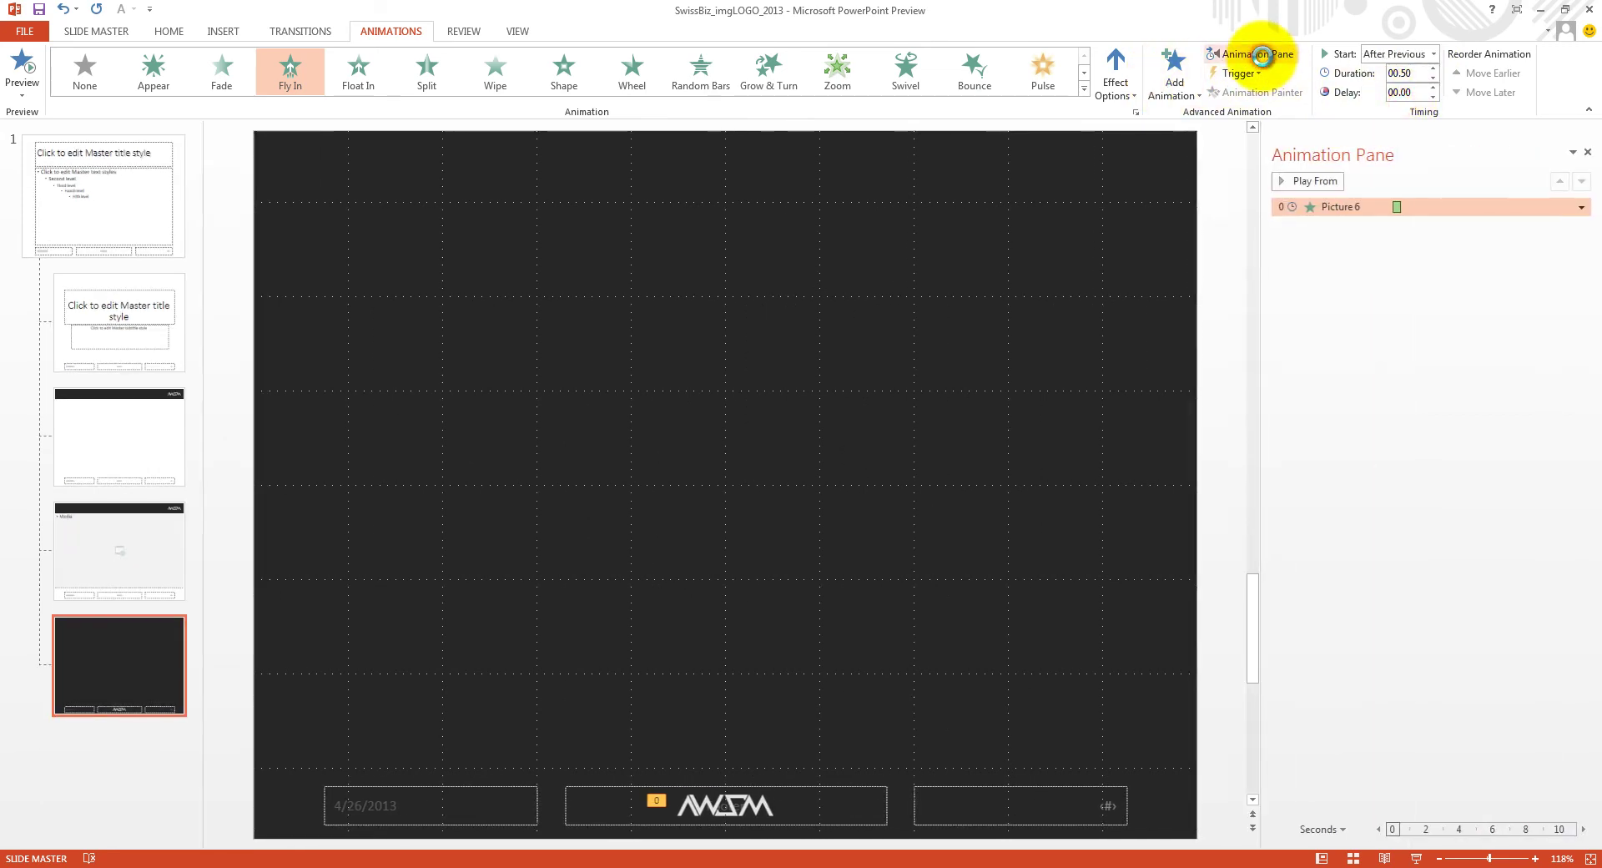
left_click(1434, 70)
right_click(1427, 208)
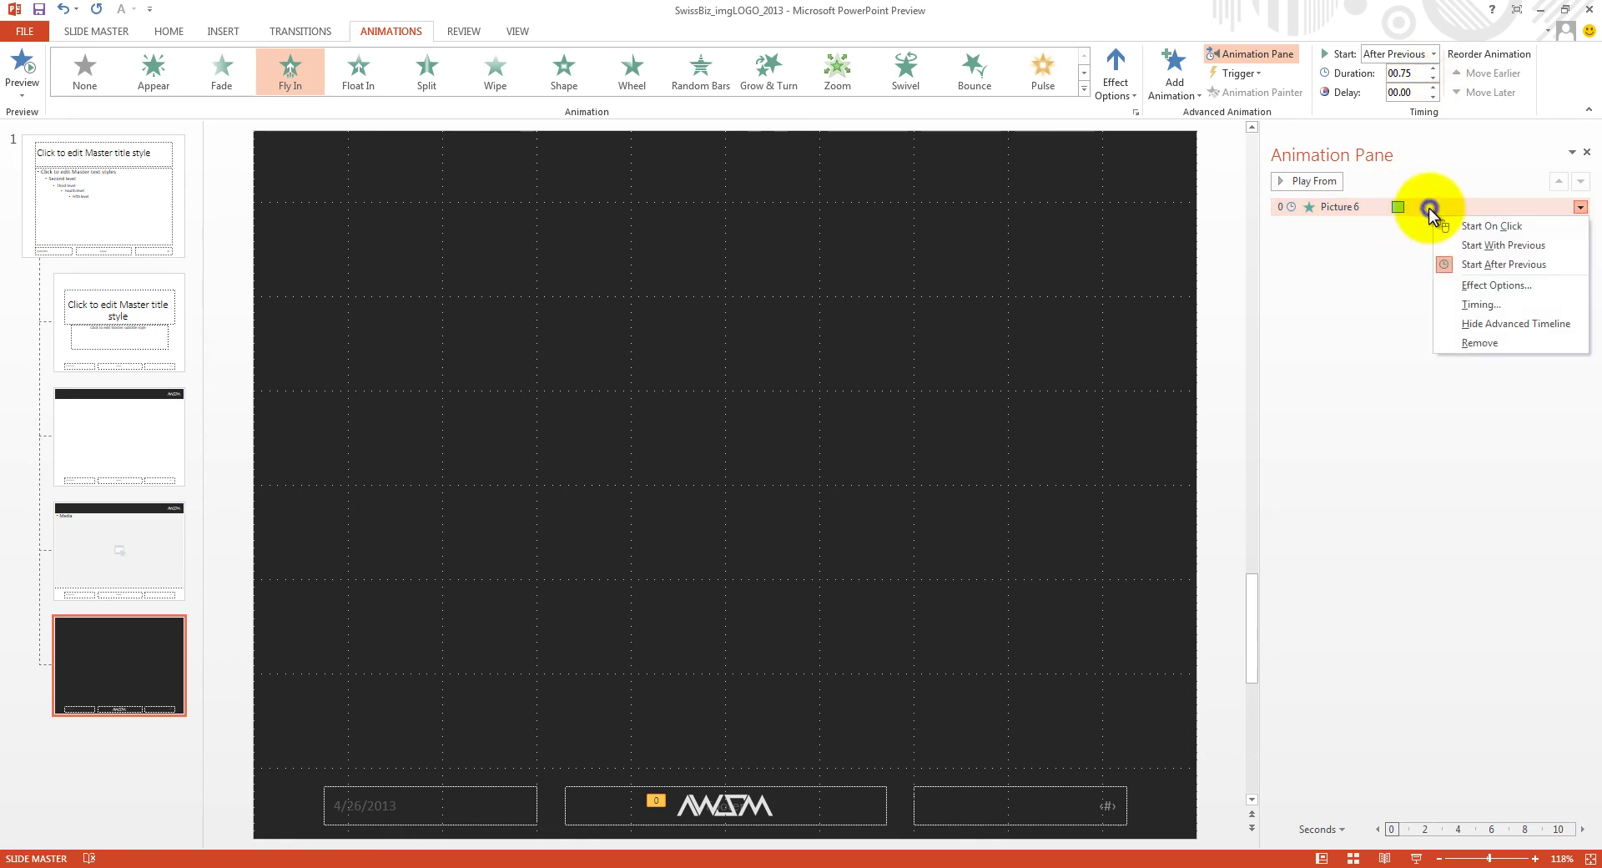
left_click(1468, 284)
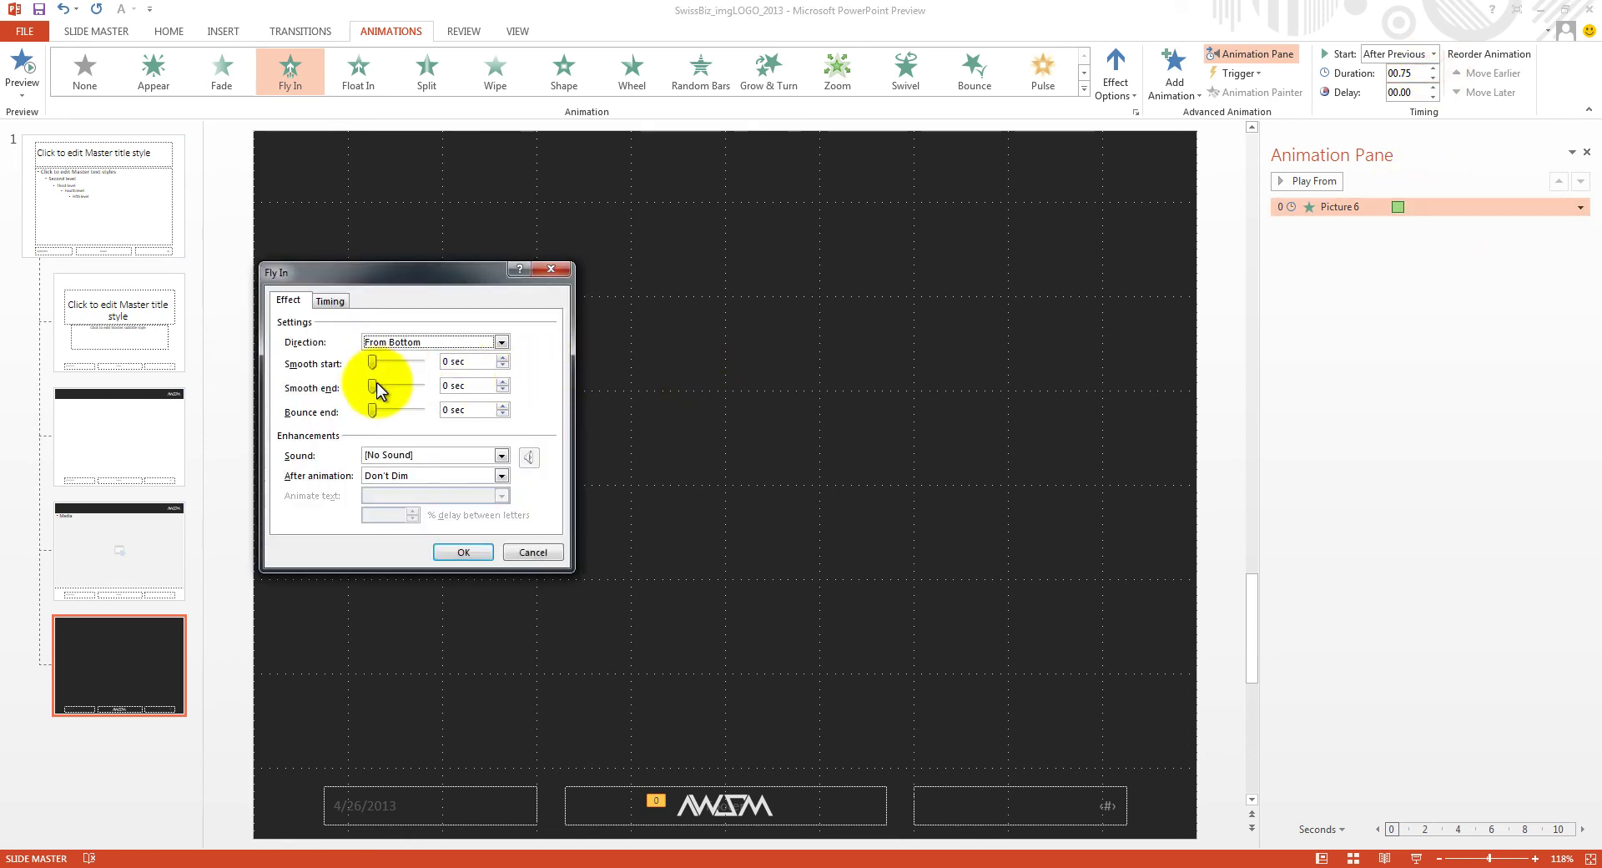
left_click_drag(373, 386, 421, 387)
left_click(470, 554)
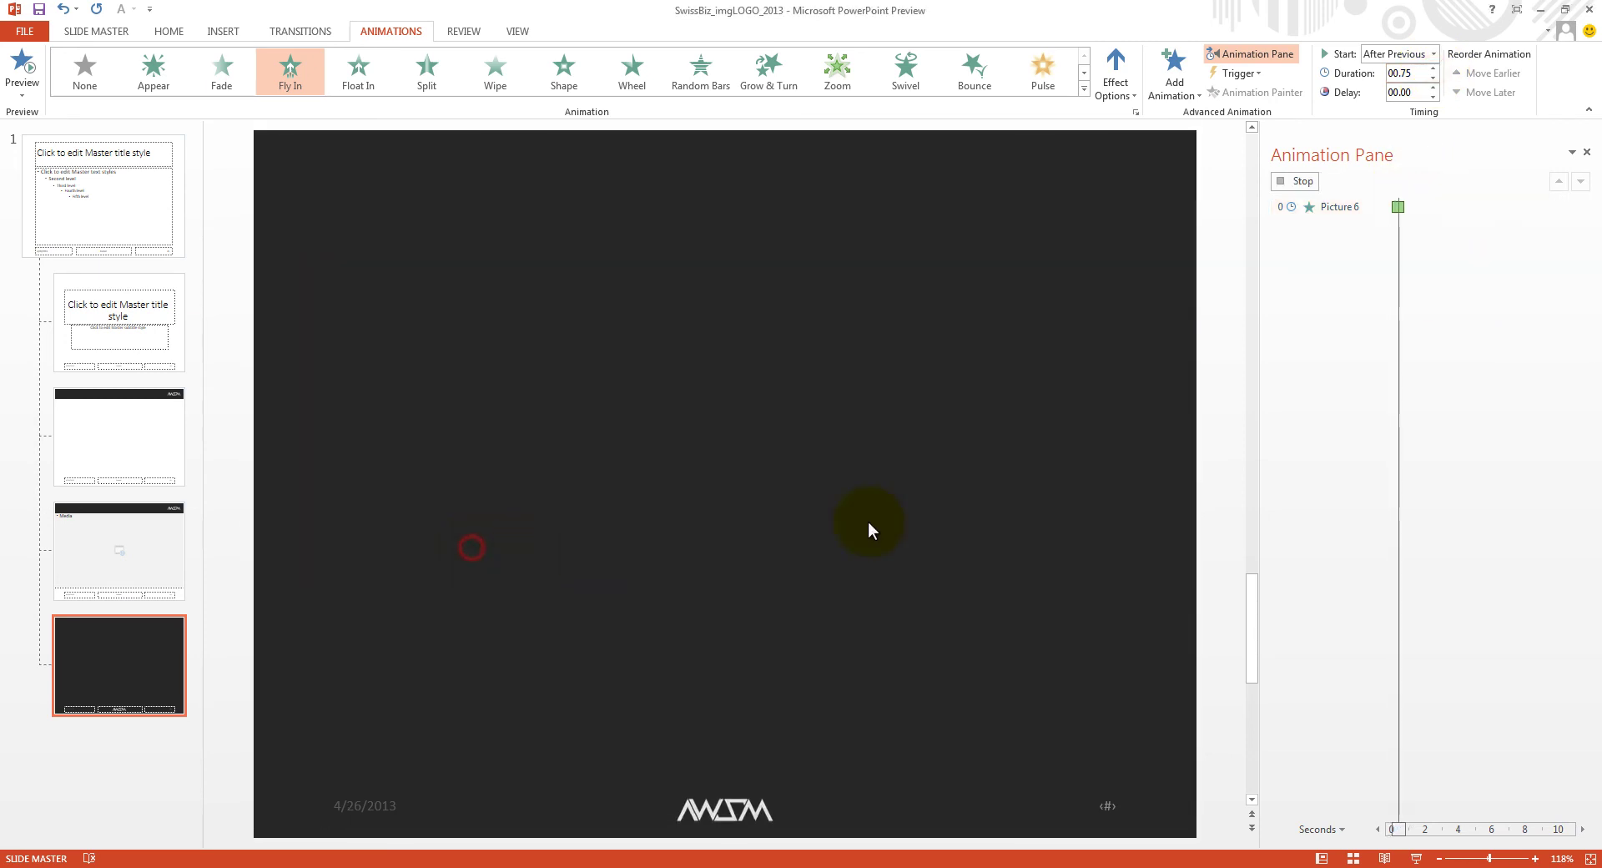
left_click(1056, 507)
left_click(1289, 180)
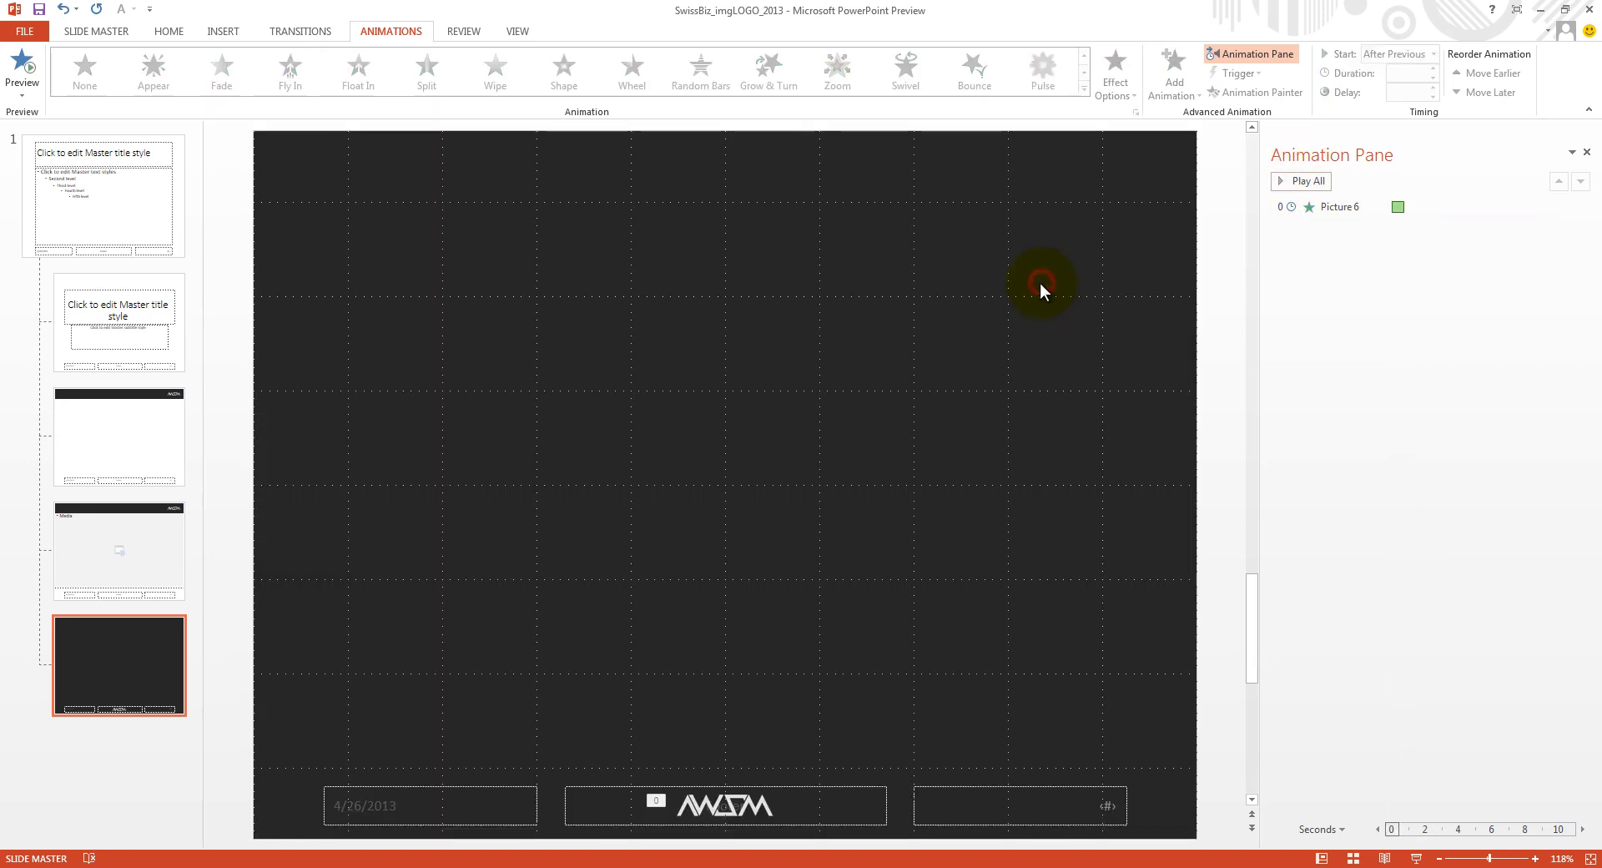
- Close Slide Master view and return to normal slide editing
left_click(540, 31)
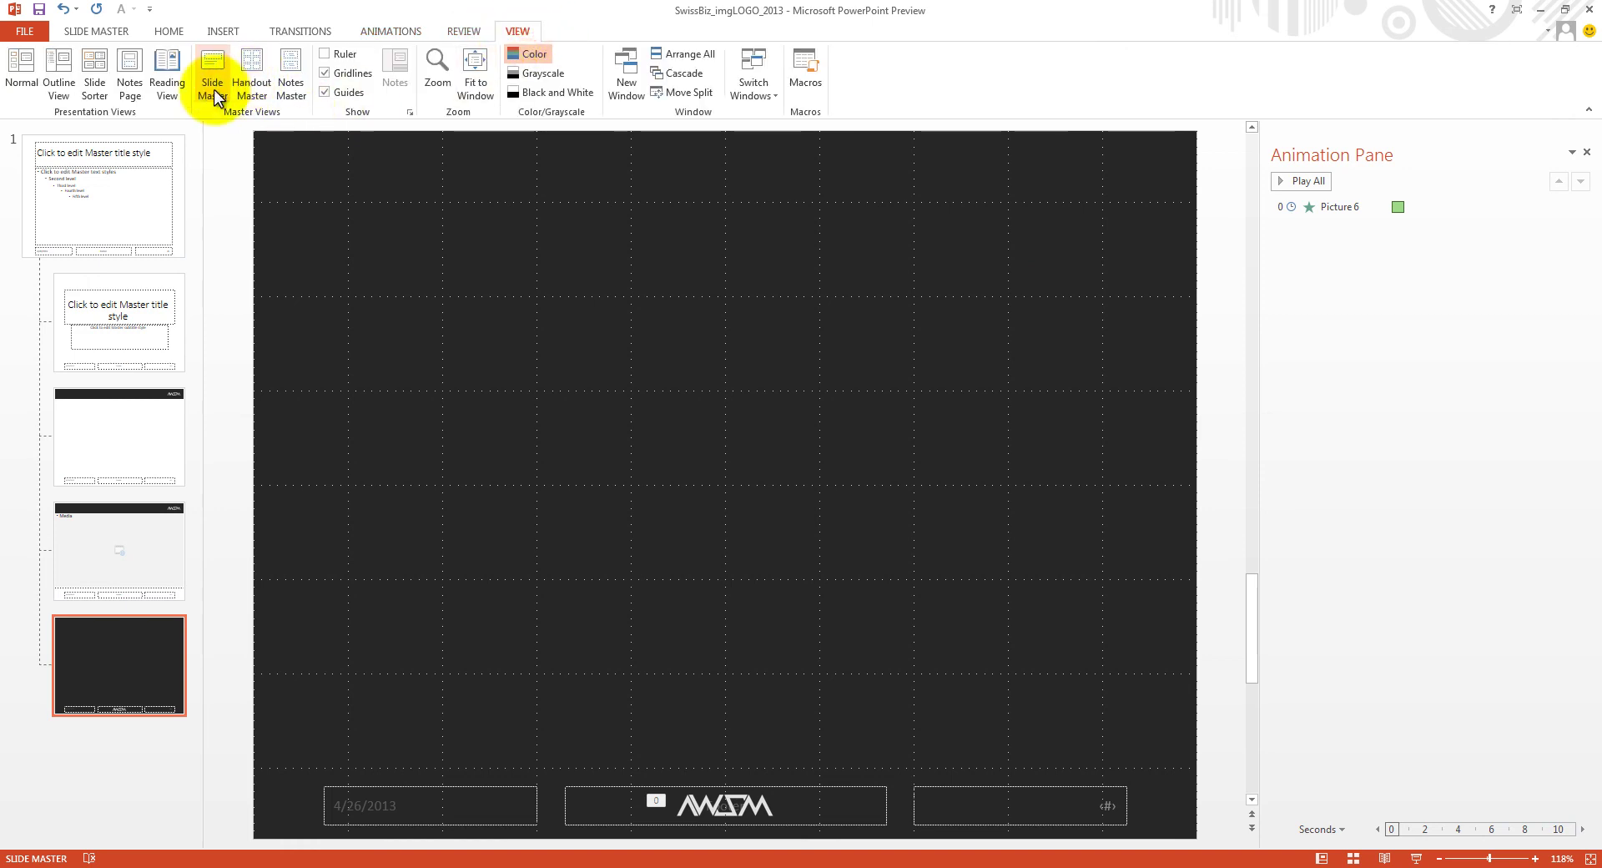
left_click(212, 88)
left_click(96, 30)
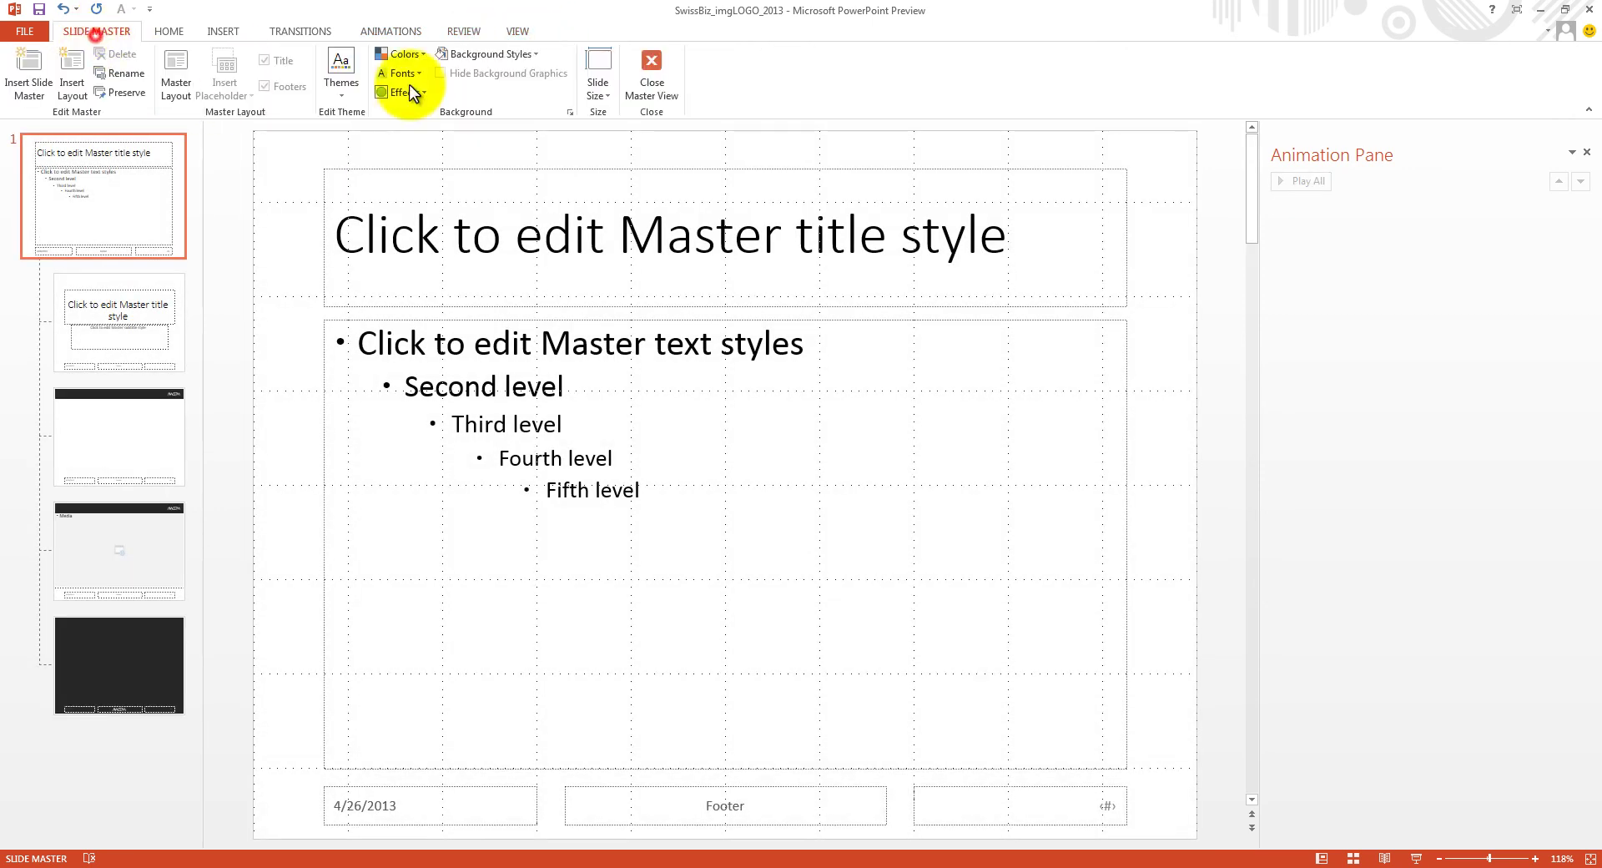
left_click(663, 88)
scroll(72, 298, "up", 3)
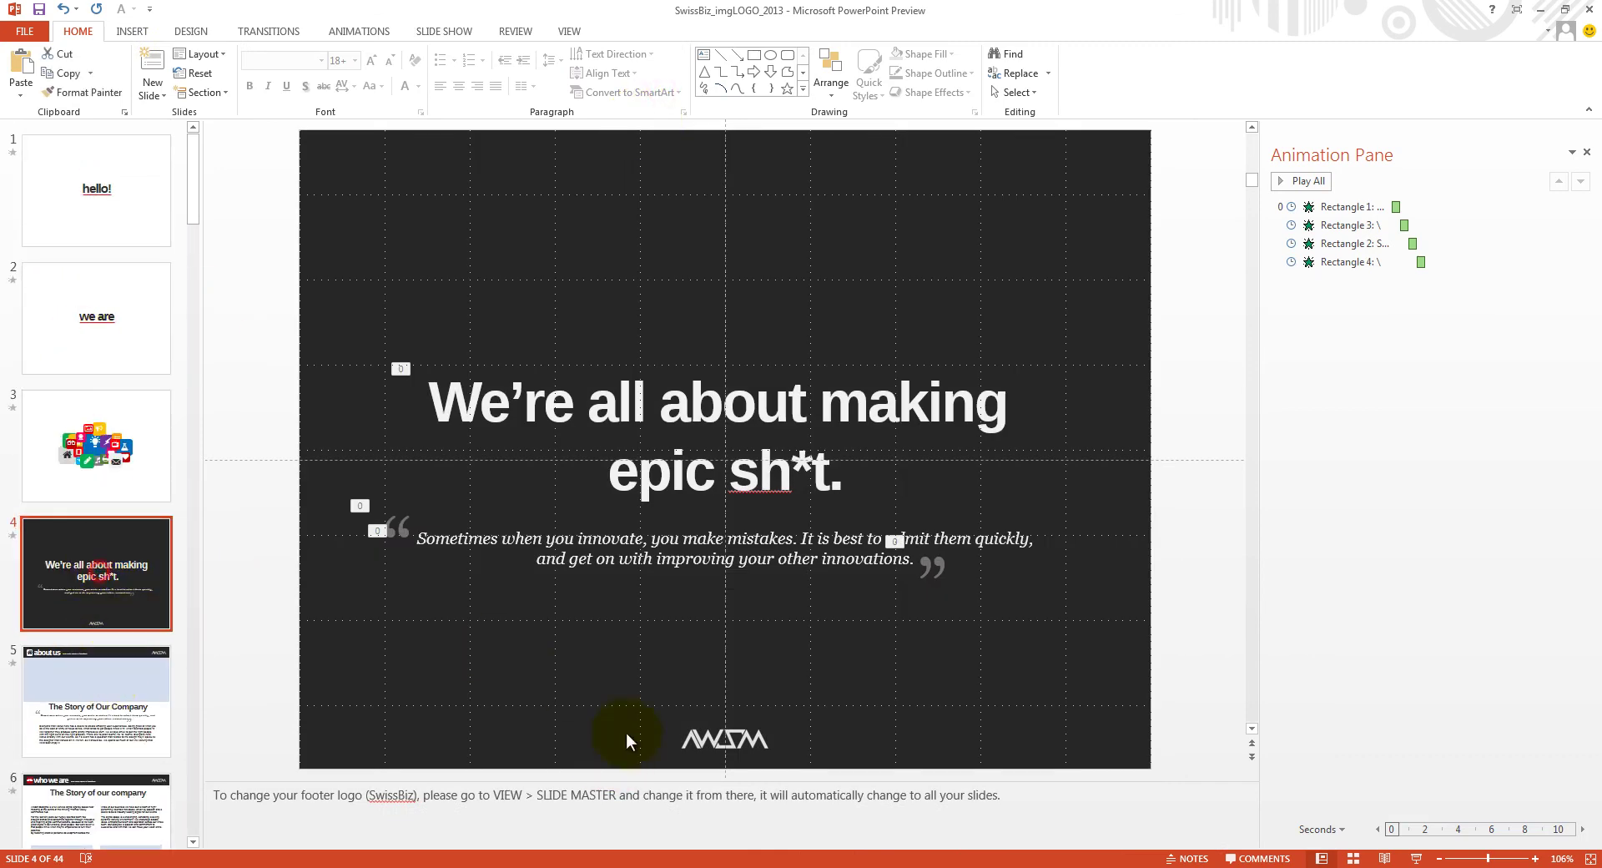
- Check slides 8, 5, 6 and 7 for the AWSM logo, then return to slide 1
scroll(115, 589, "down", 1)
scroll(114, 589, "down", 3)
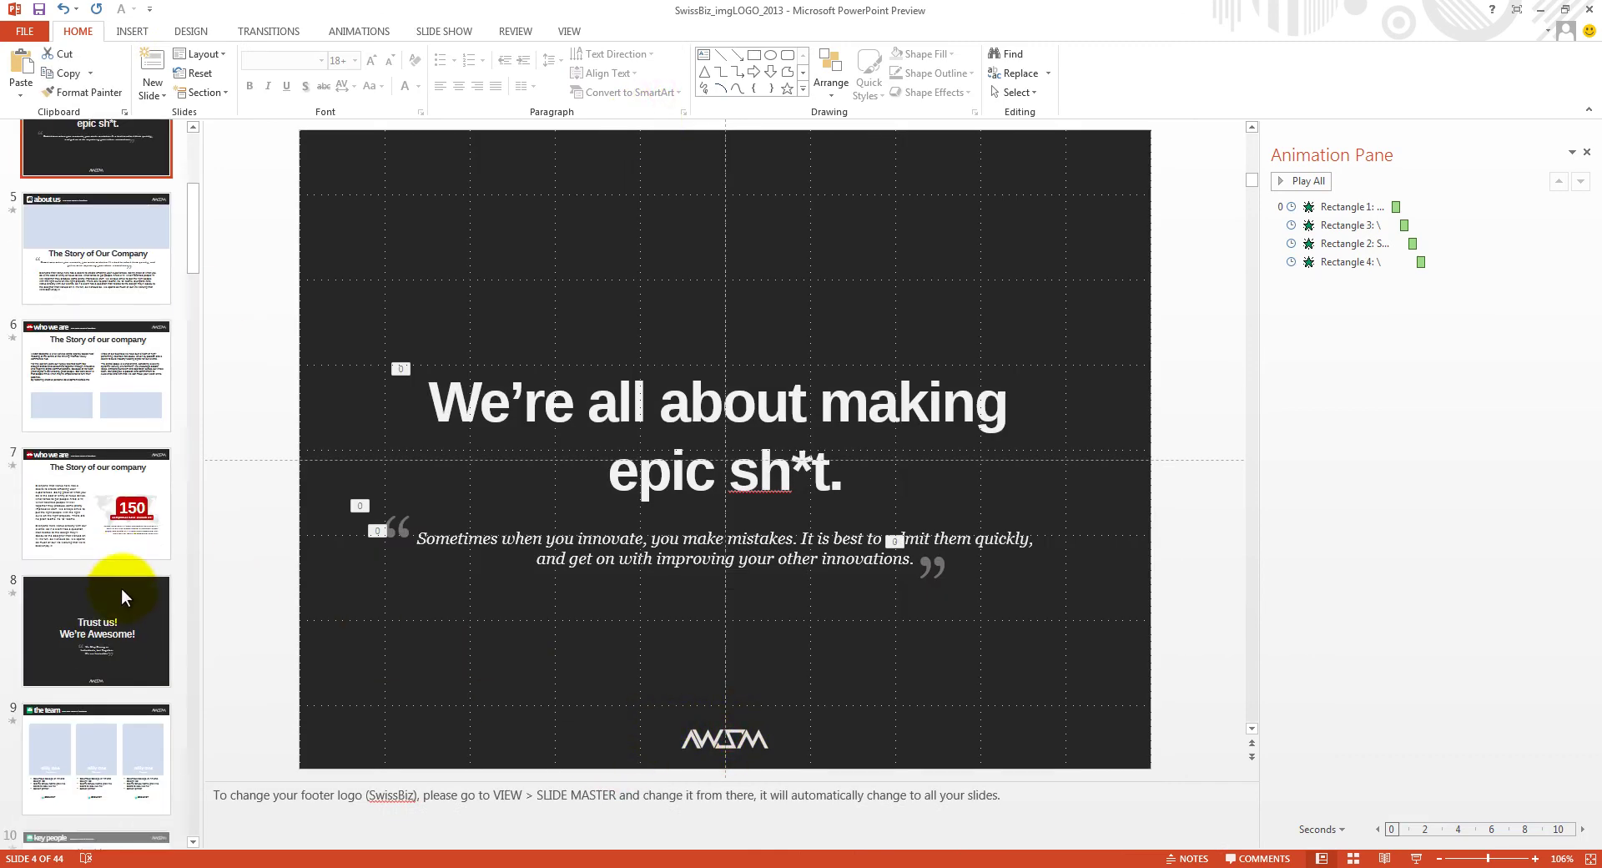
left_click(118, 625)
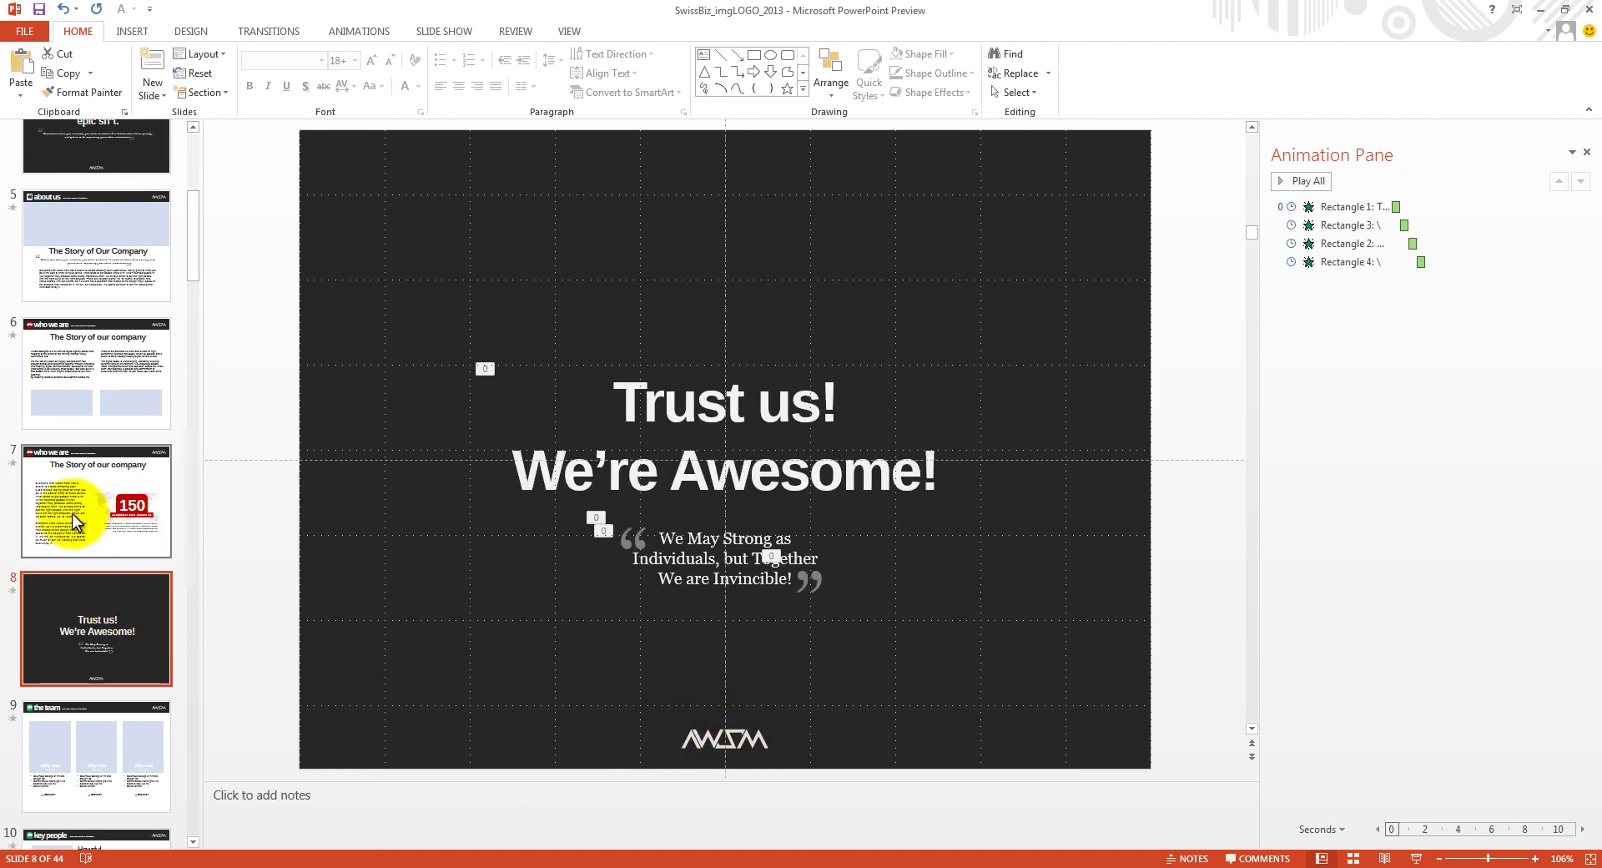
scroll(137, 357, "up", 1)
left_click(140, 354)
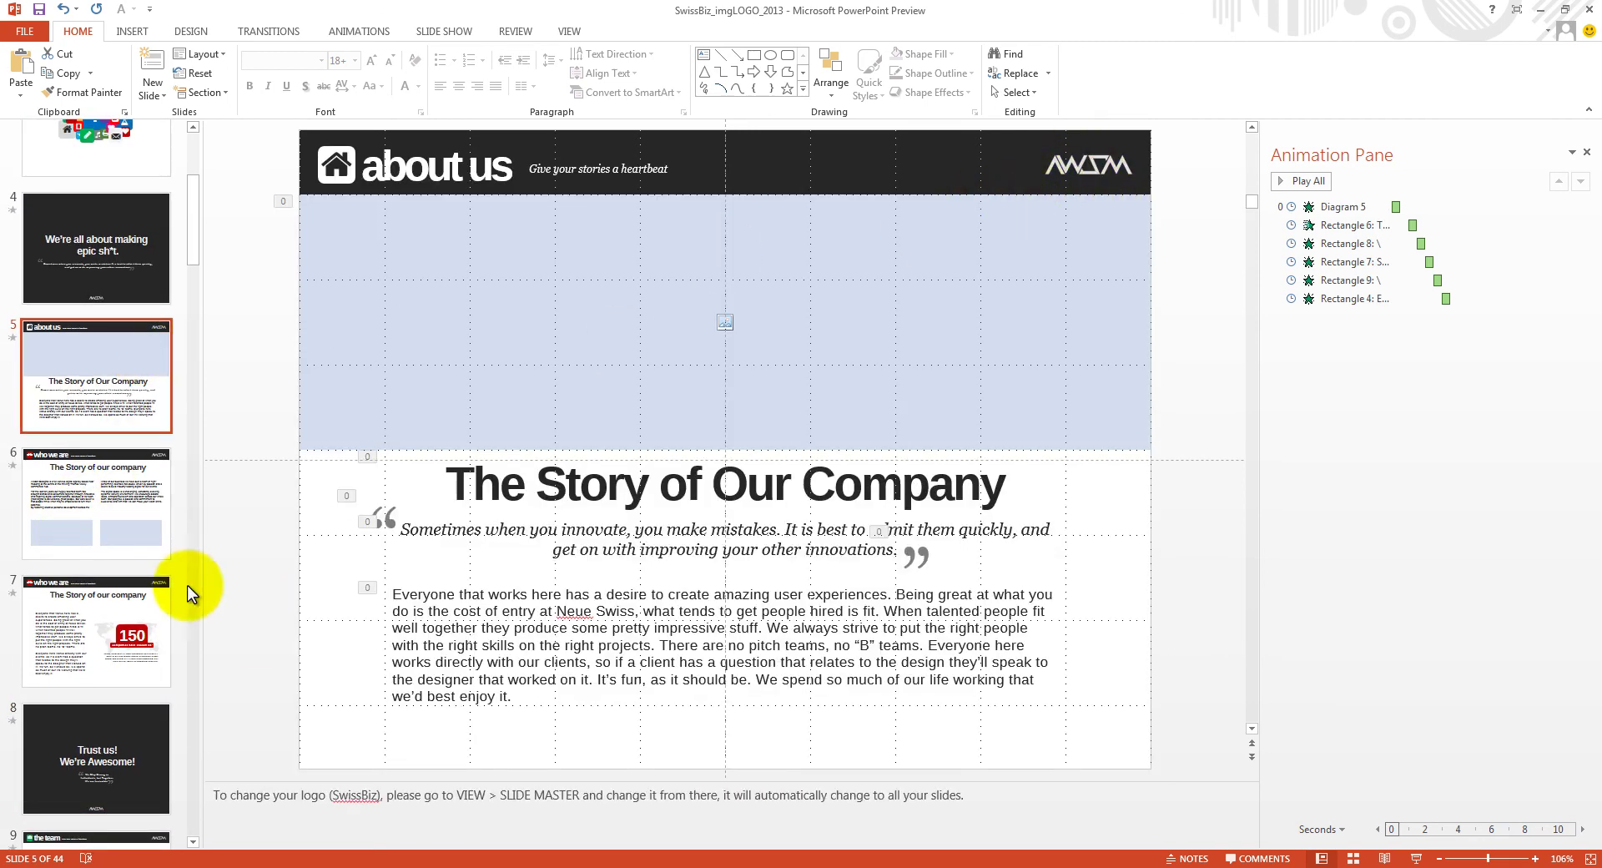
left_click(125, 501)
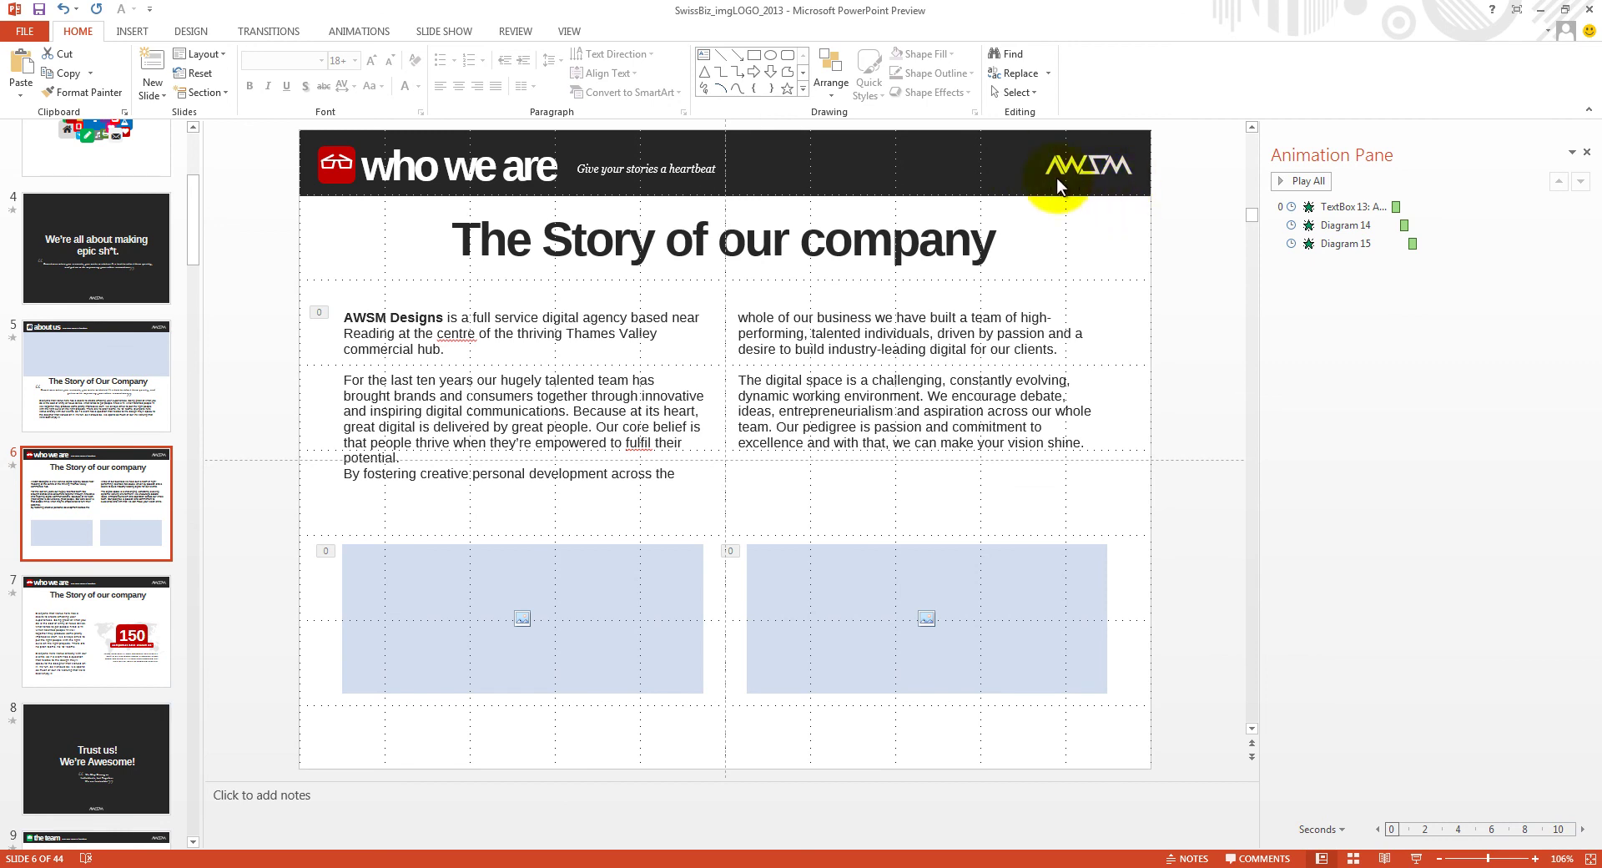
scroll(75, 517, "down", 2)
left_click(106, 437)
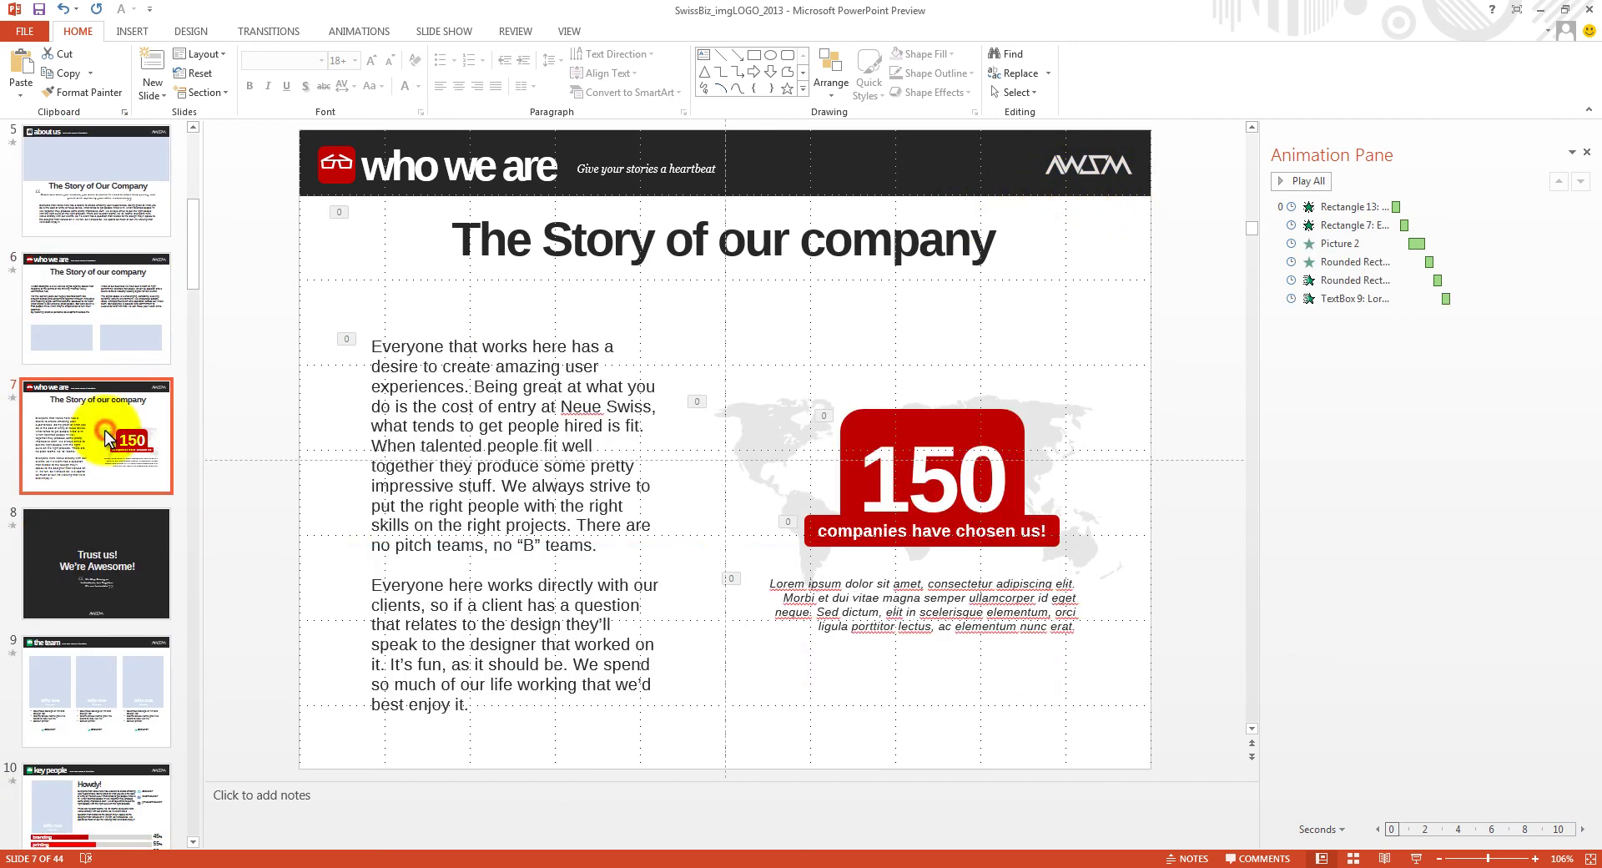
scroll(107, 437, "up", 4)
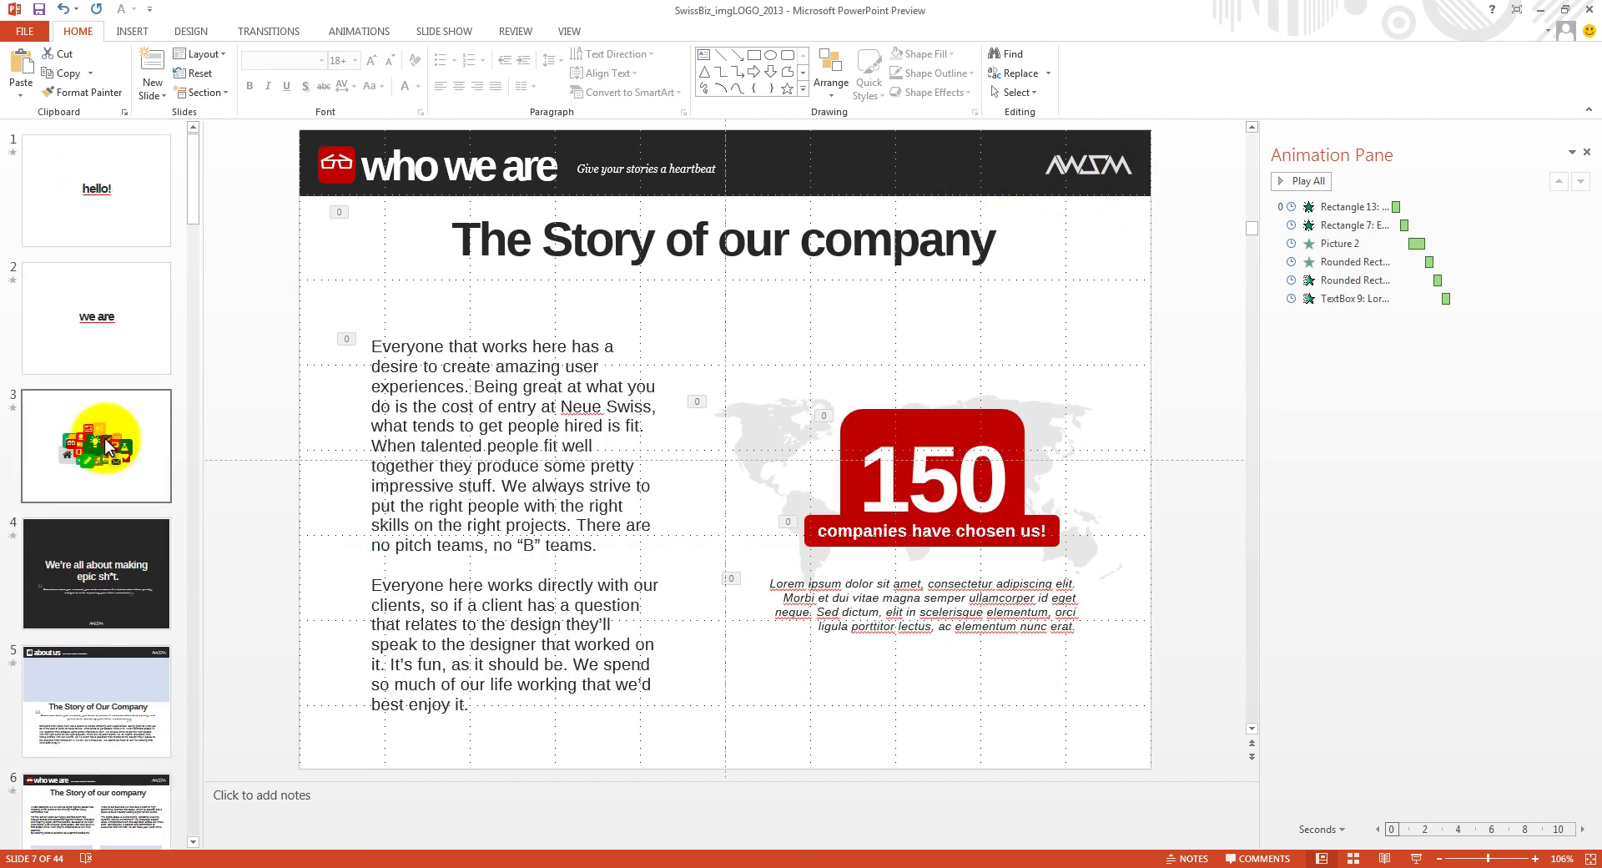
left_click(104, 203)
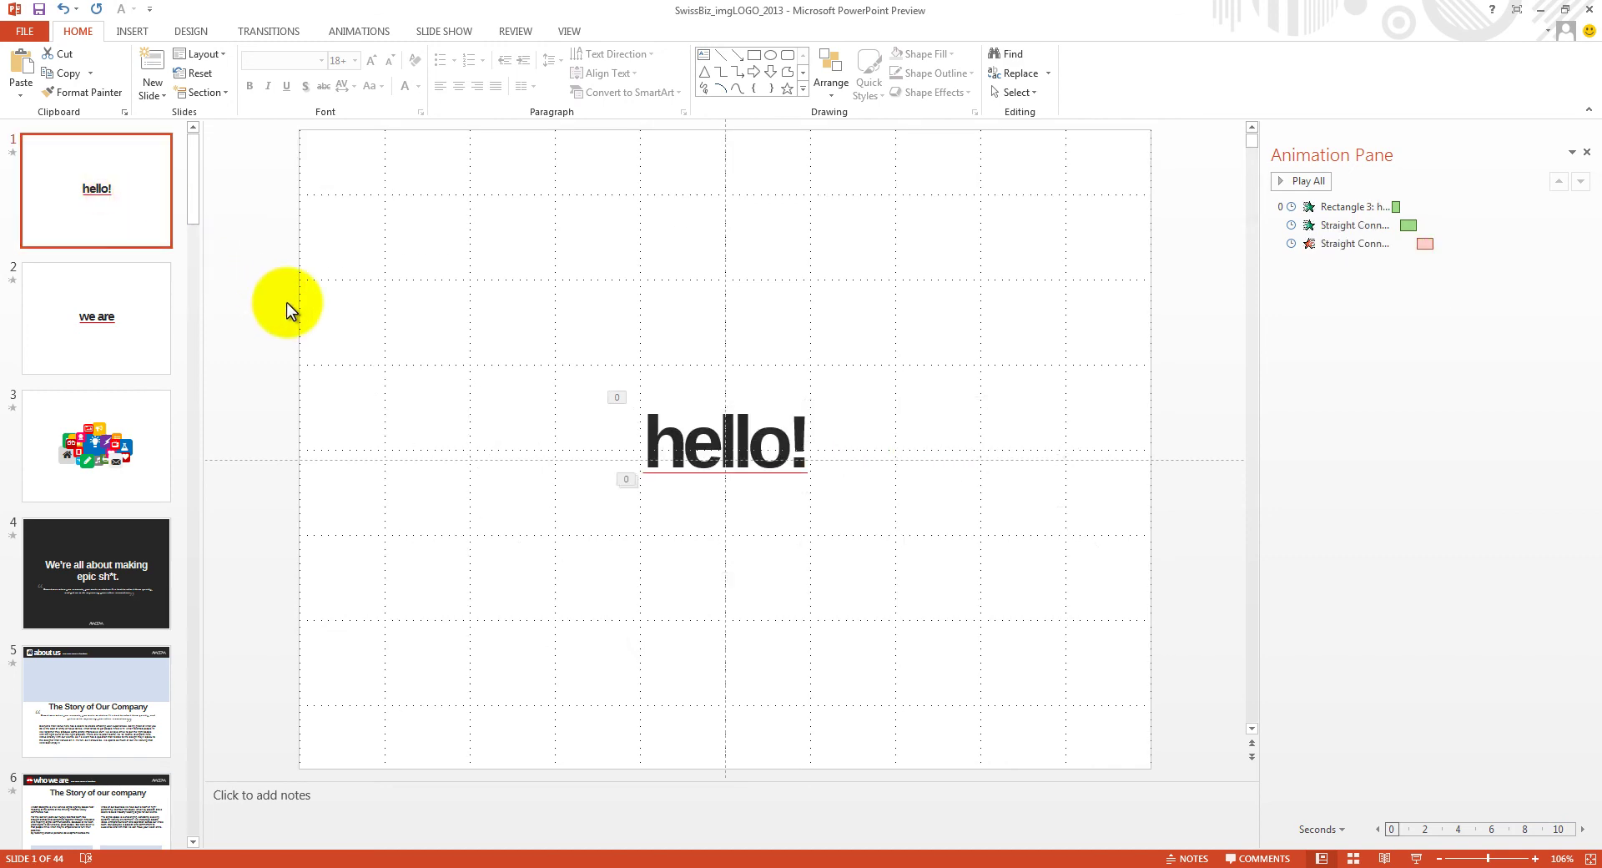